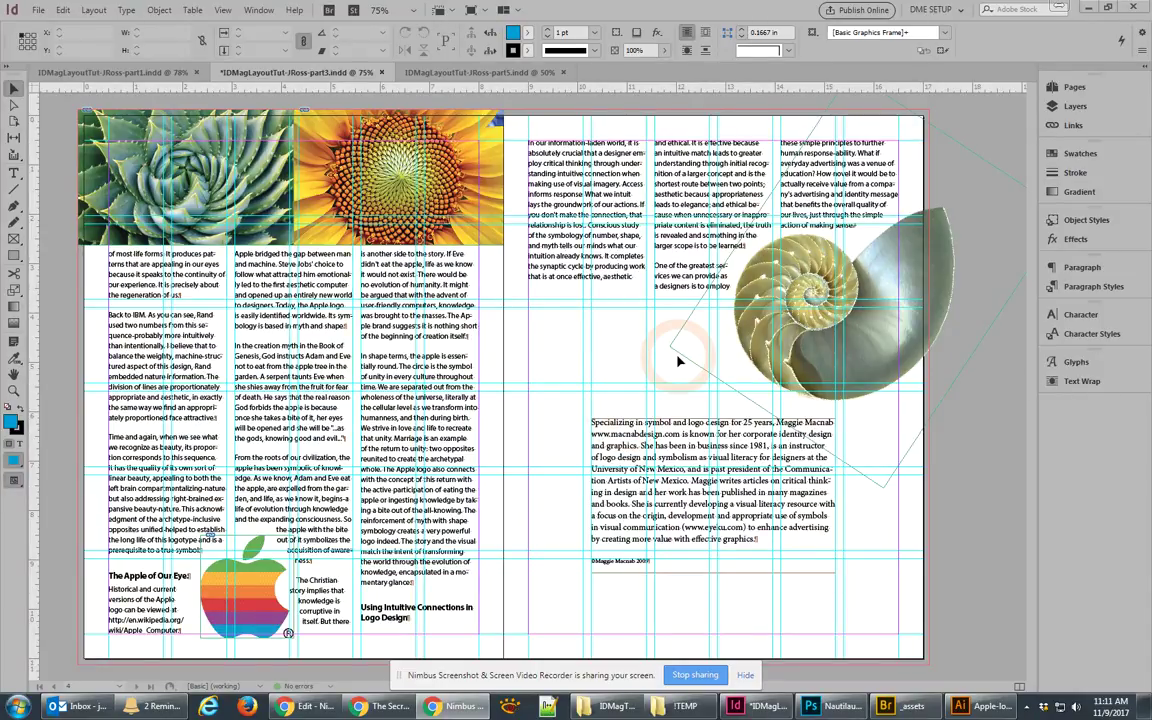
scroll(678, 360, up, 5)
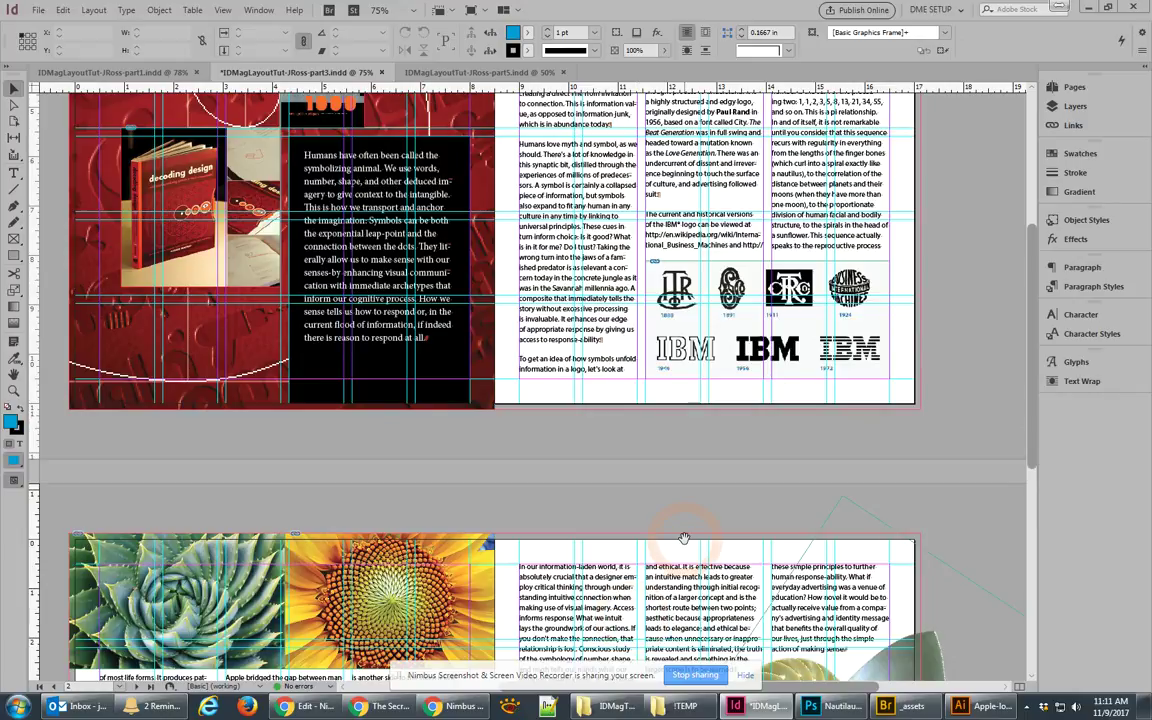
scroll(684, 538, down, 5)
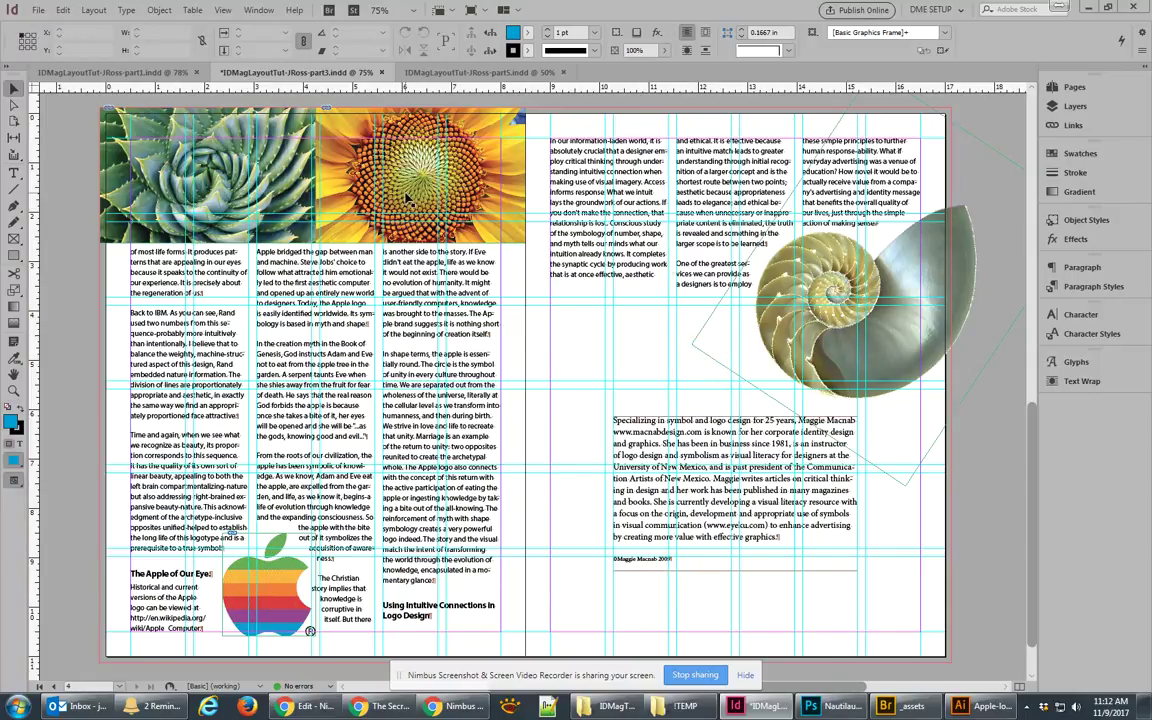
click(657, 337)
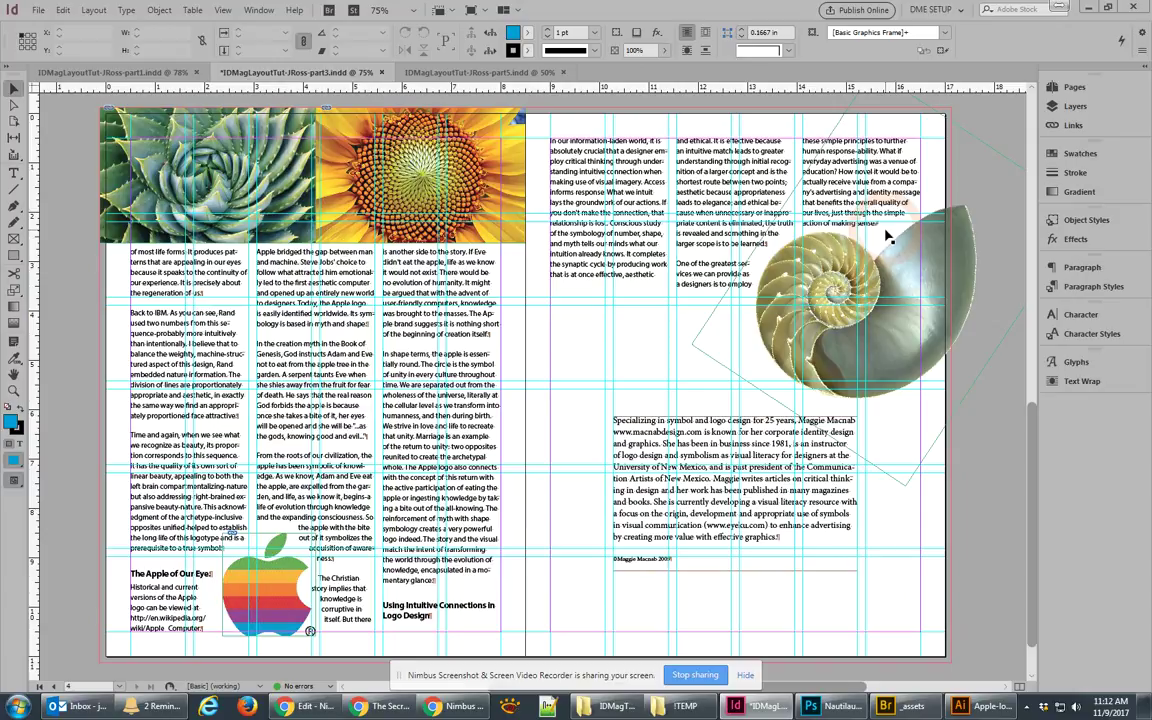
click(688, 368)
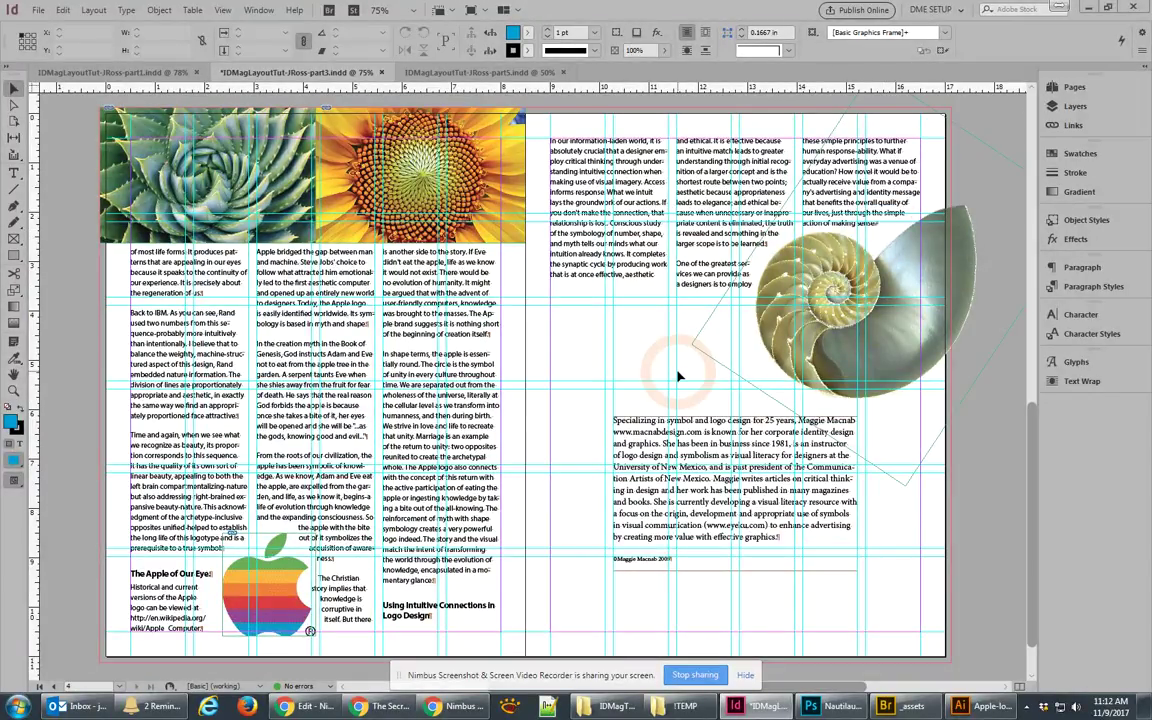
Copy the sentences from "Symbols are just like breathing." through "essential to our being." in the body text above "A Direct Line to Success".
scroll(660, 130, up, 10)
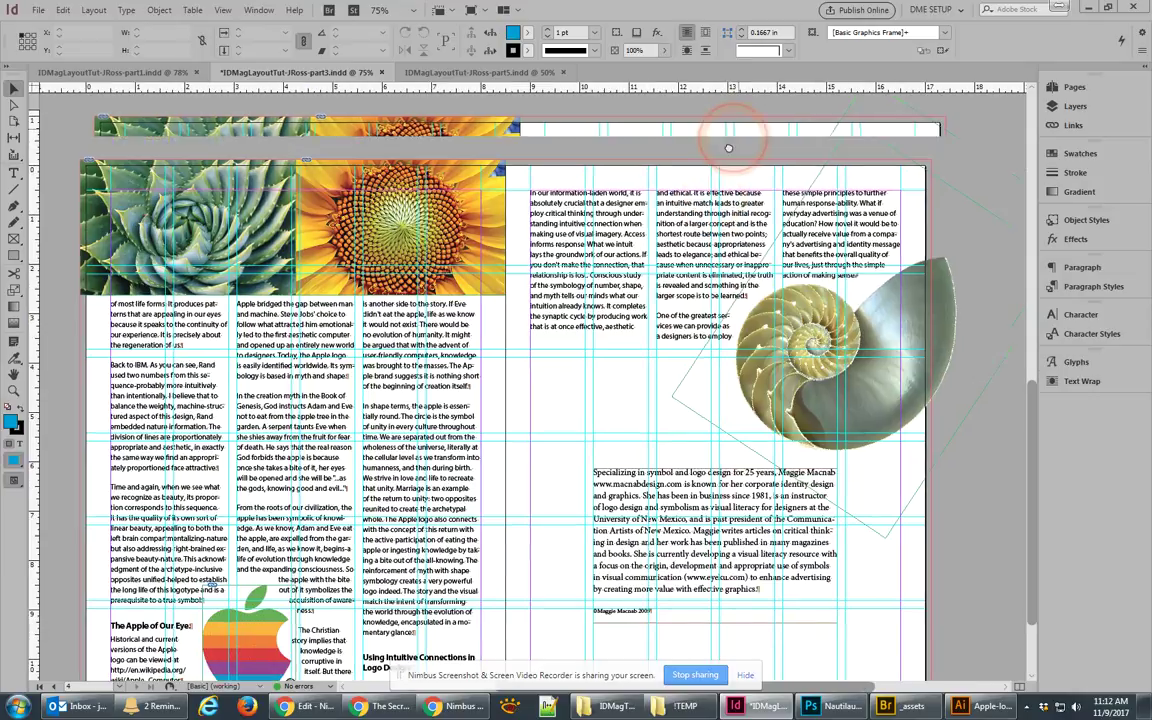
scroll(656, 335, up, 4)
scroll(663, 378, up, 4)
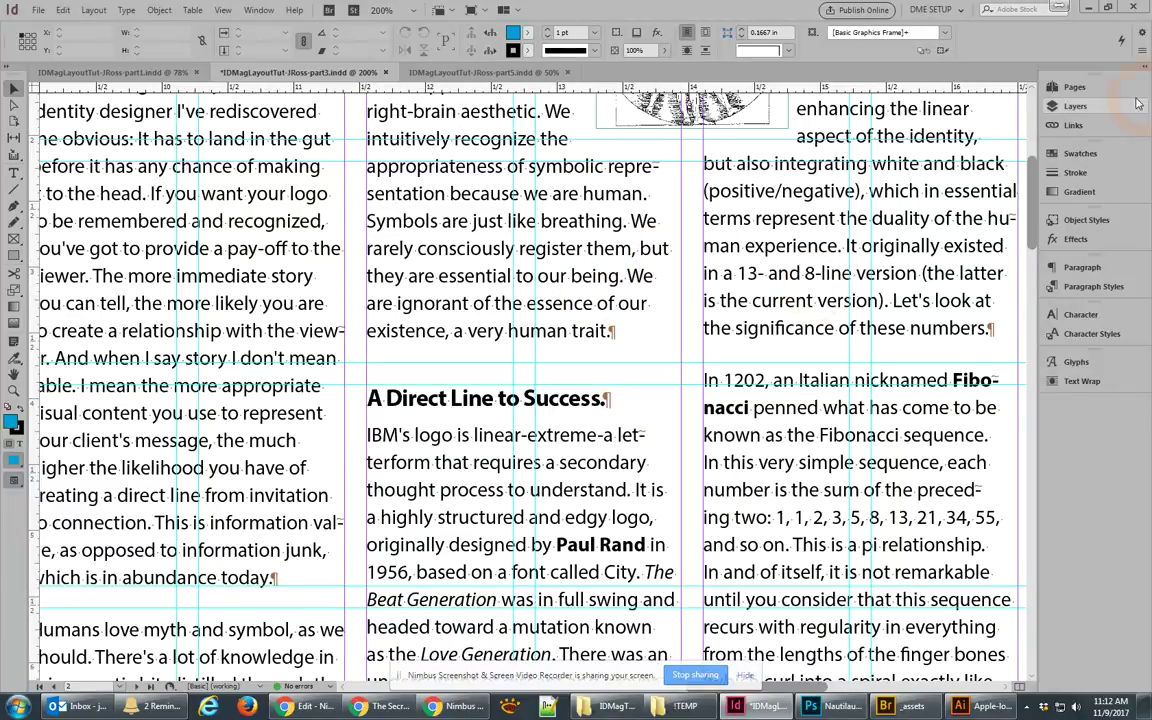
click(1063, 108)
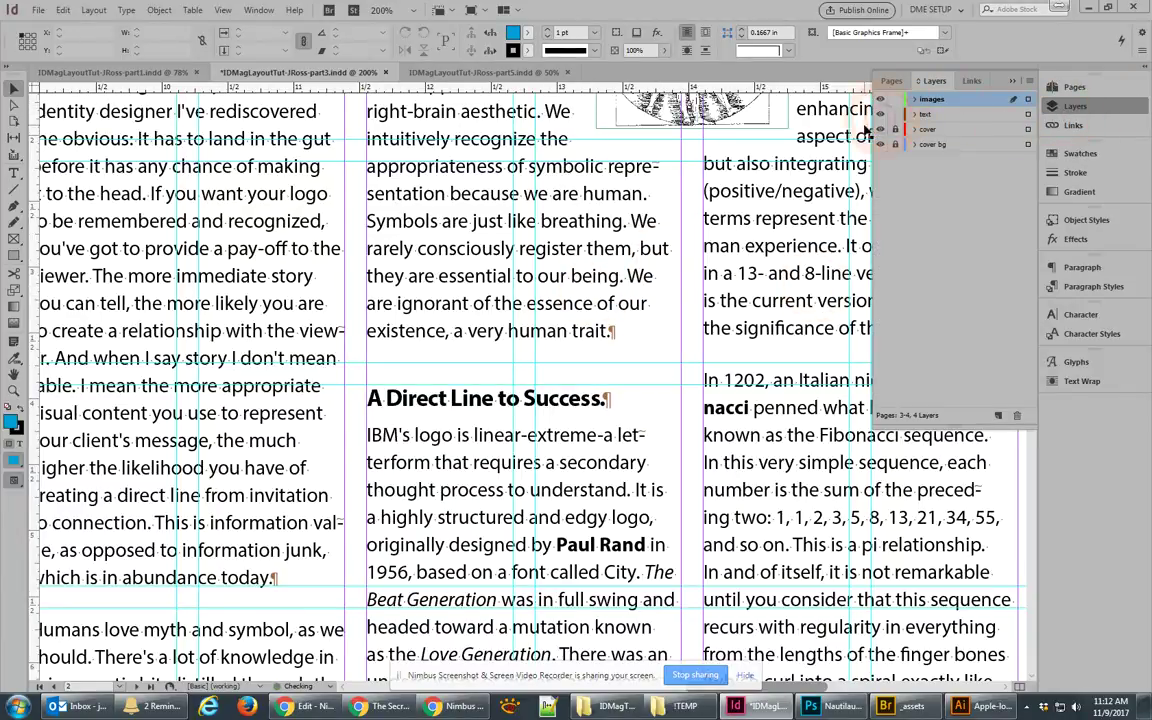
double_click(384, 216)
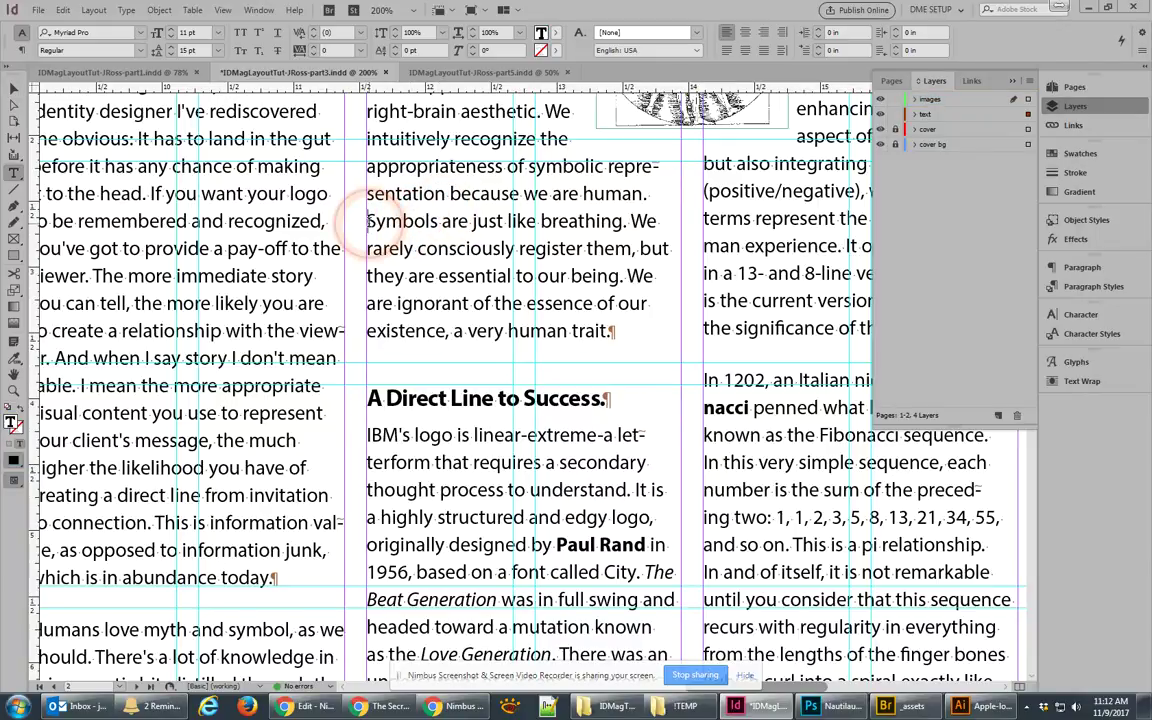
drag(368, 221, 625, 280)
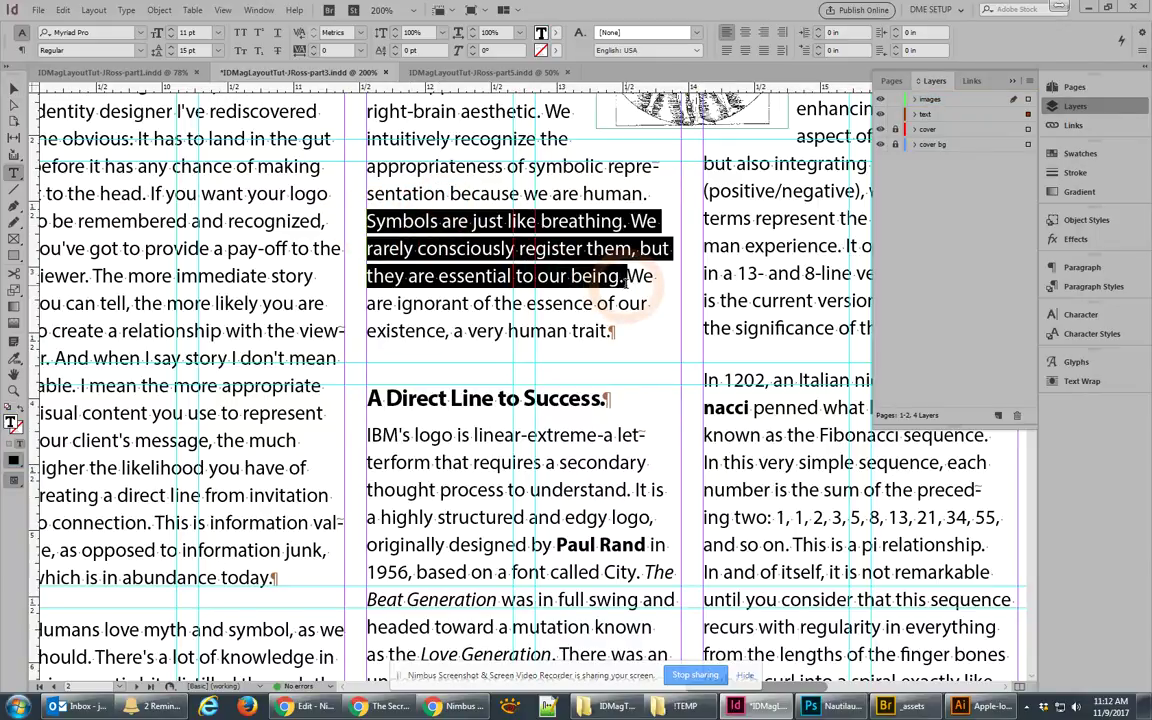
Lock the text layer, make the images layer active and deselect the body text frame.
click(13, 89)
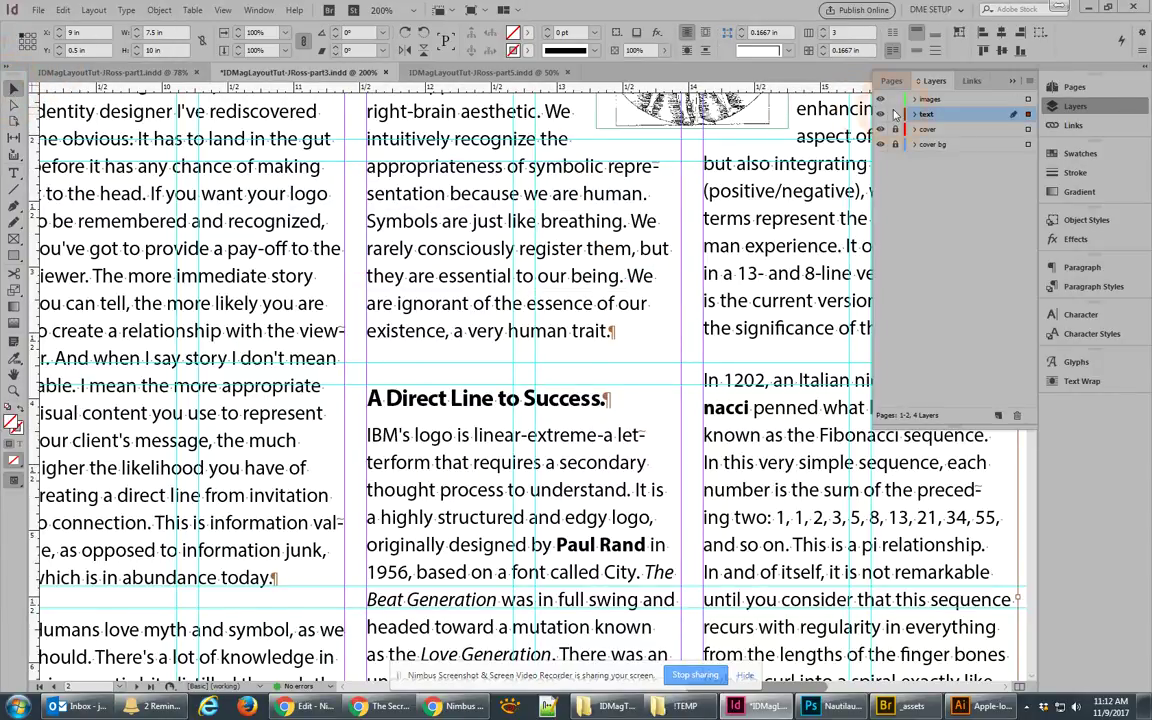
click(934, 112)
click(936, 102)
click(585, 348)
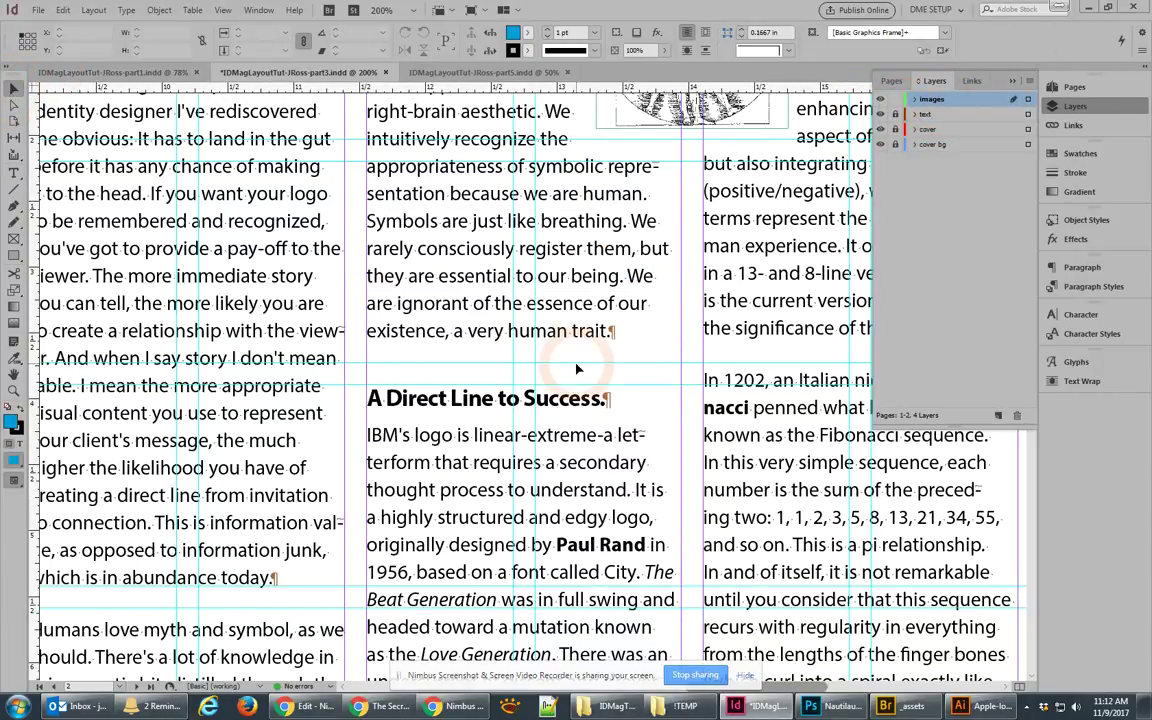
Paste the copied sentences as a separate text frame on the pasteboard beside the first spread.
scroll(780, 500, down, 4)
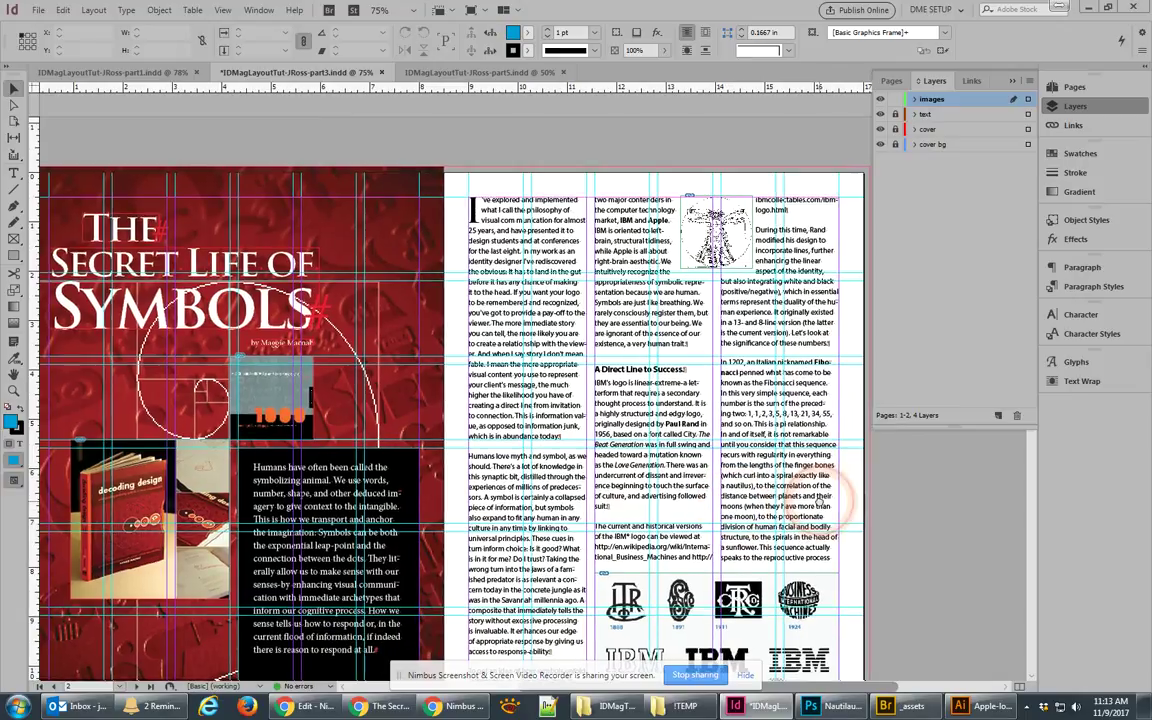
drag(792, 504, 511, 468)
key(ctrl+v)
drag(576, 341, 721, 318)
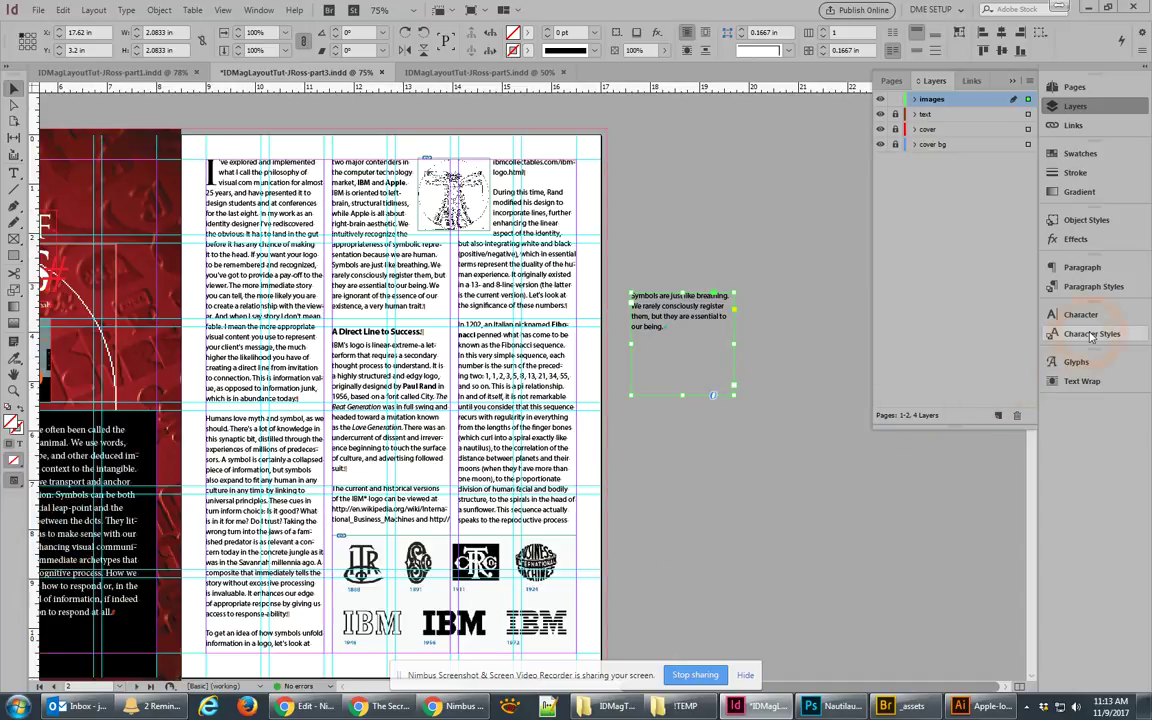
Apply the deck paragraph style from the cover styles group to the pasted quote.
click(1088, 288)
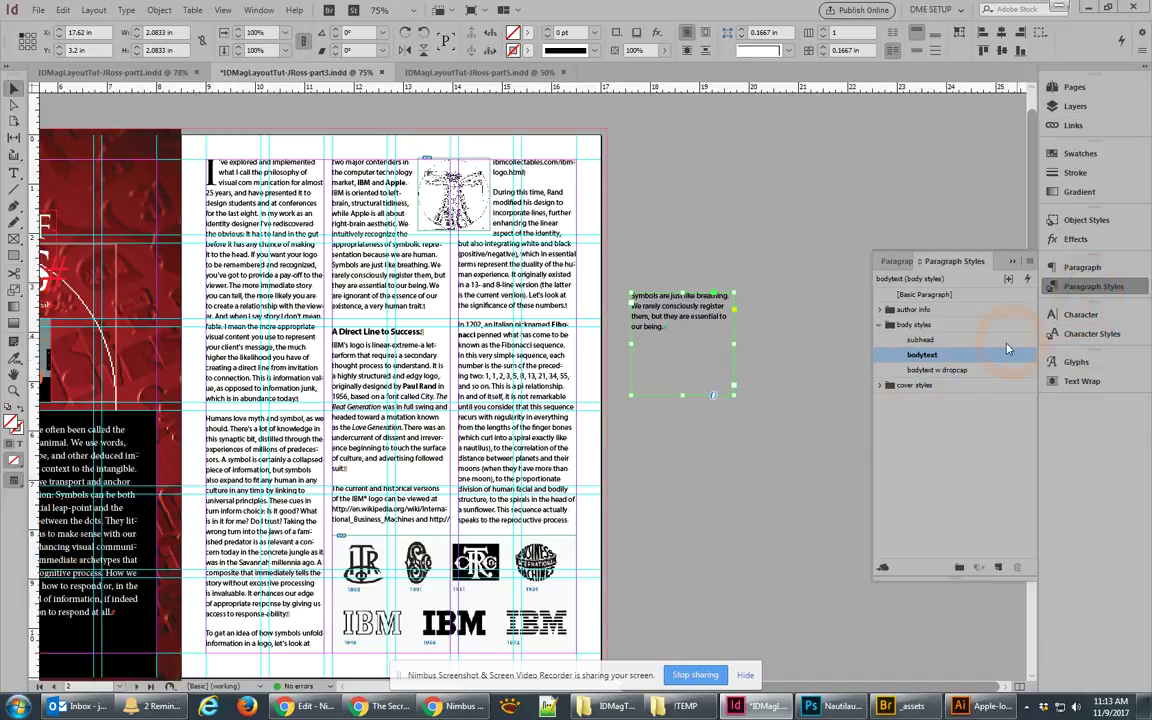
click(879, 385)
click(916, 400)
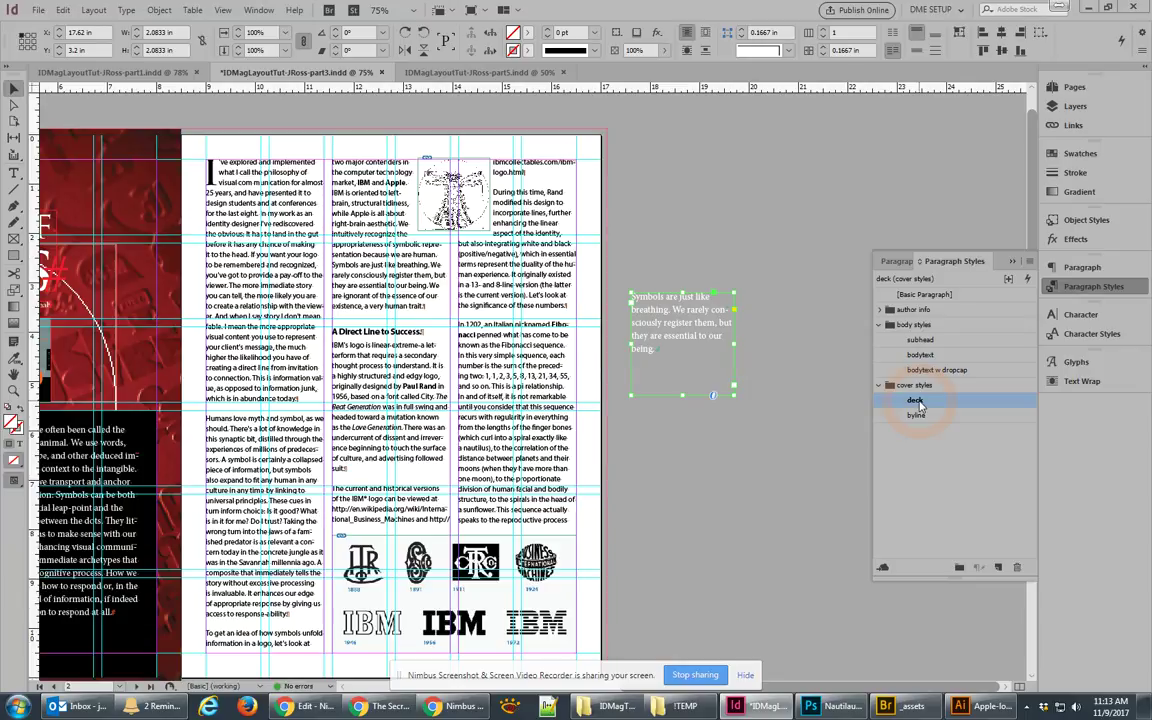
click(725, 178)
Set the quote's font size to 16 pt and its font style to Italic.
click(1092, 334)
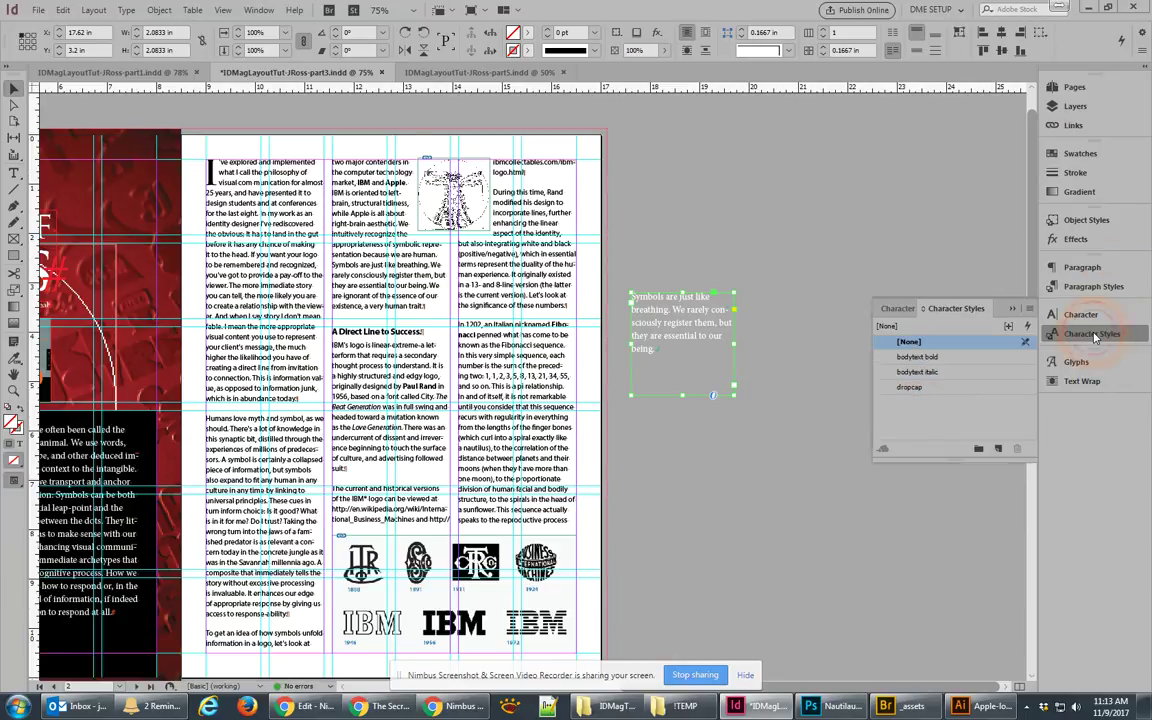
click(1080, 314)
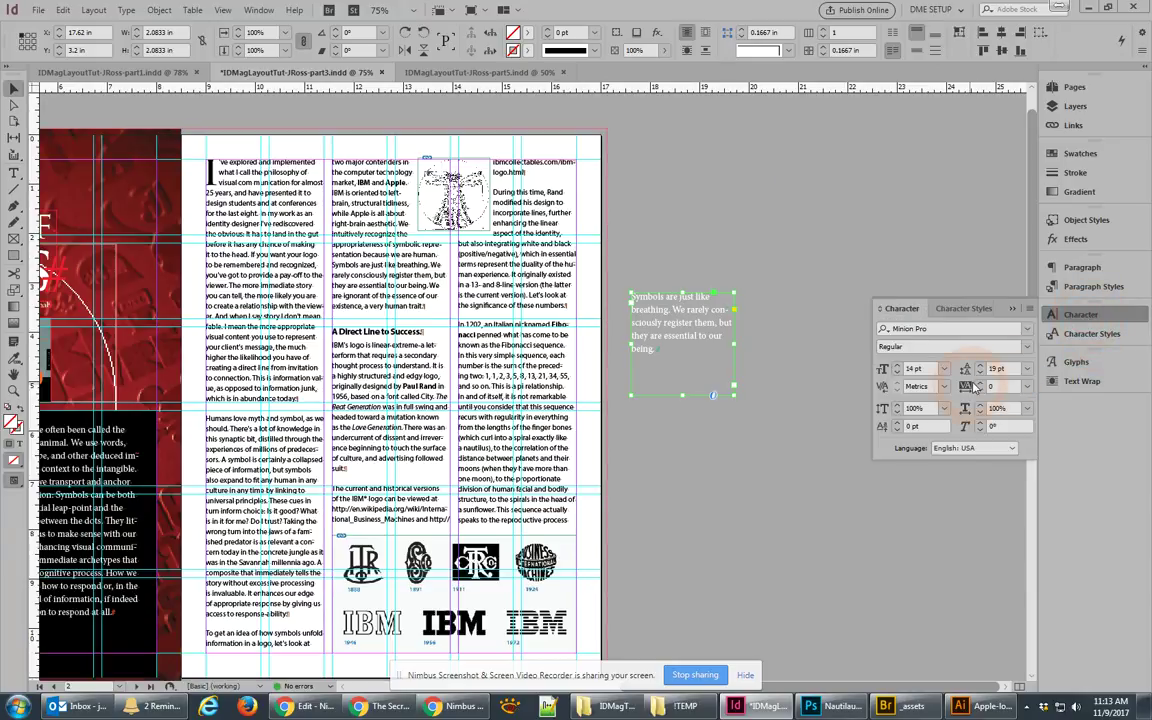
click(897, 366)
click(897, 366)
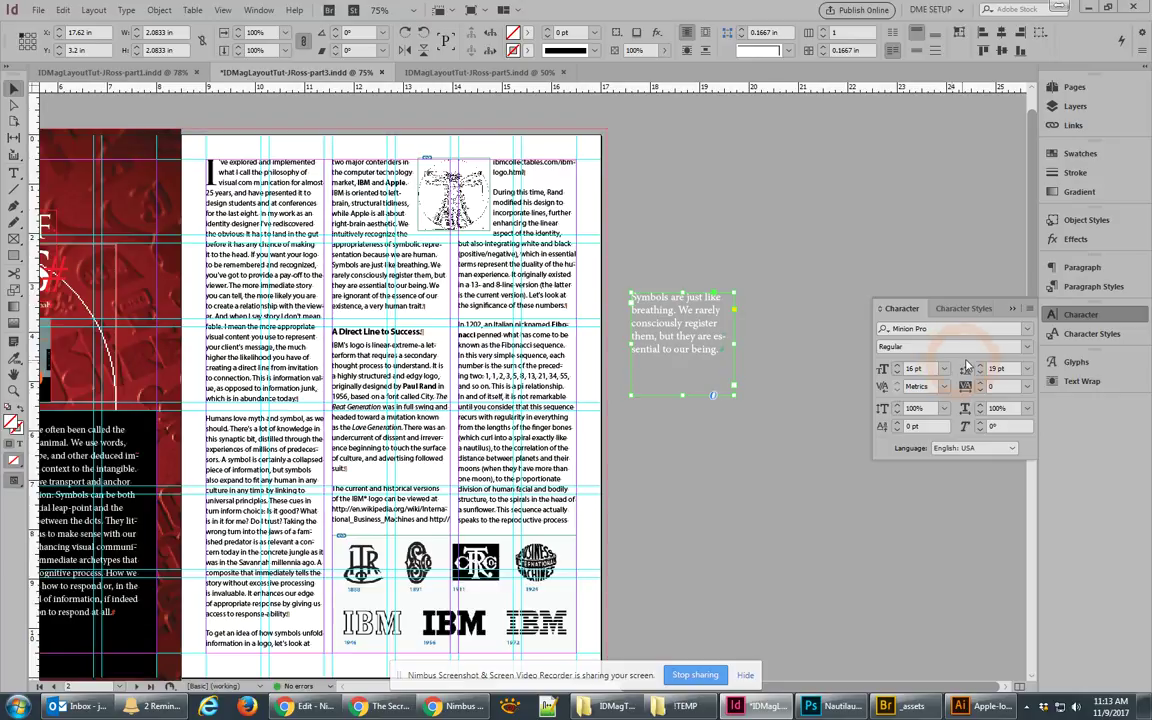
click(1015, 349)
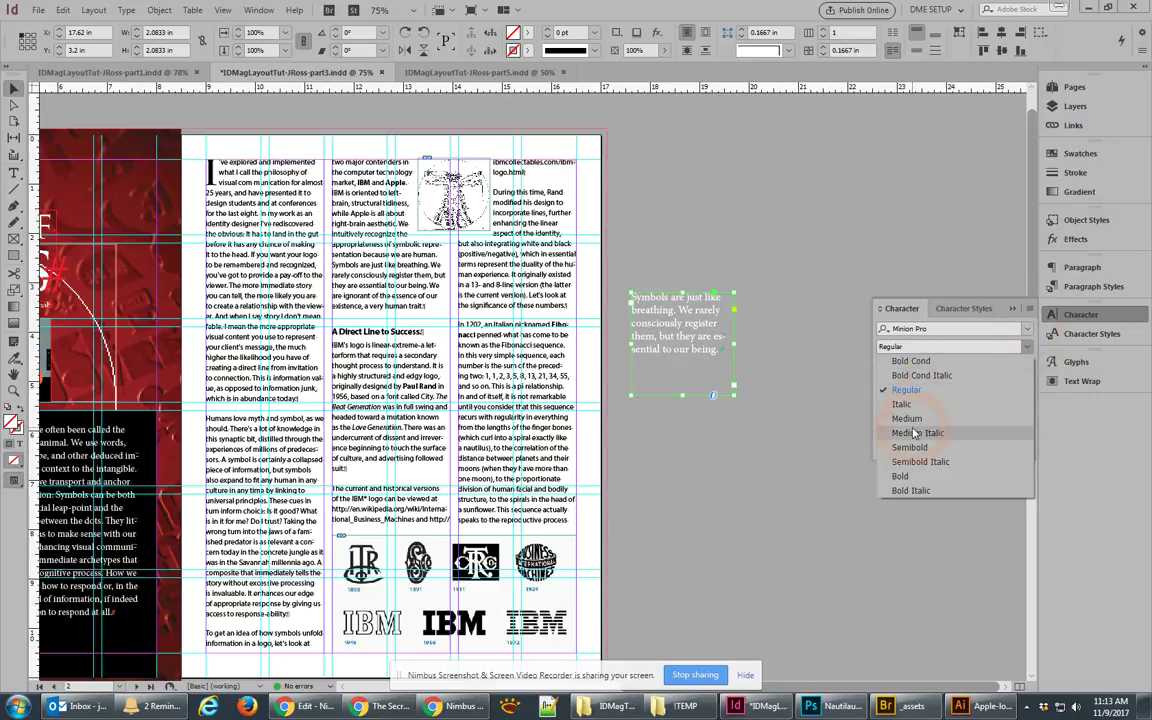
click(906, 408)
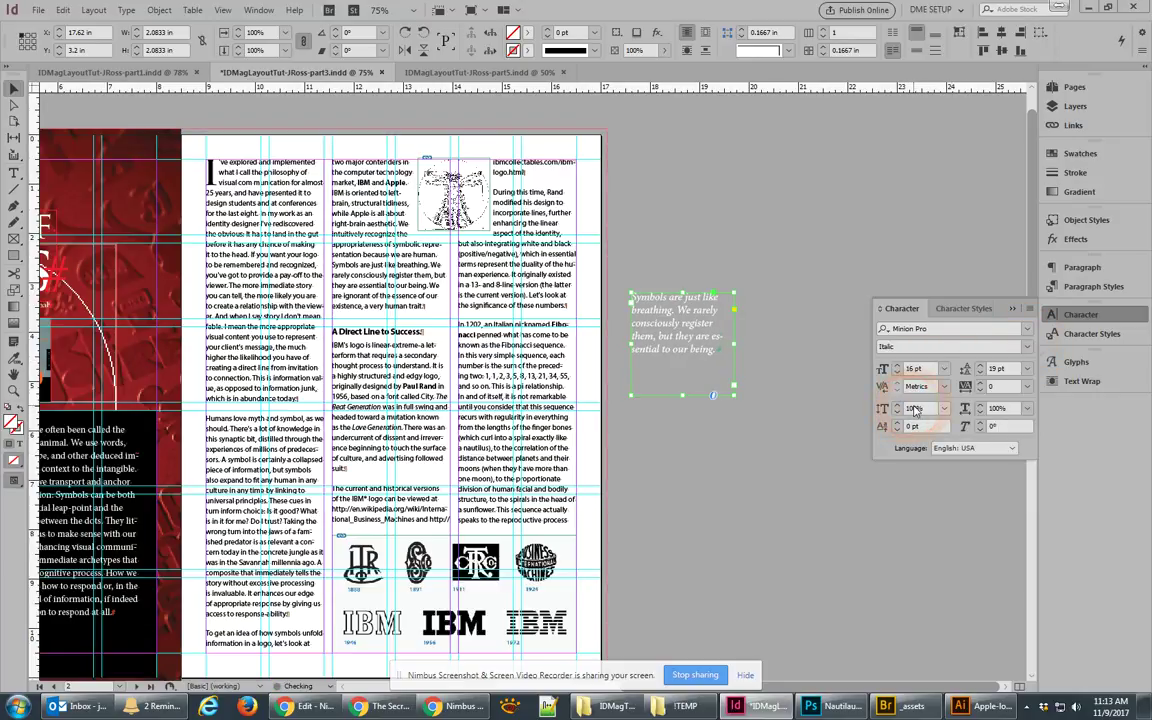
Centre-align the quote text in its frame.
click(1085, 287)
click(1078, 269)
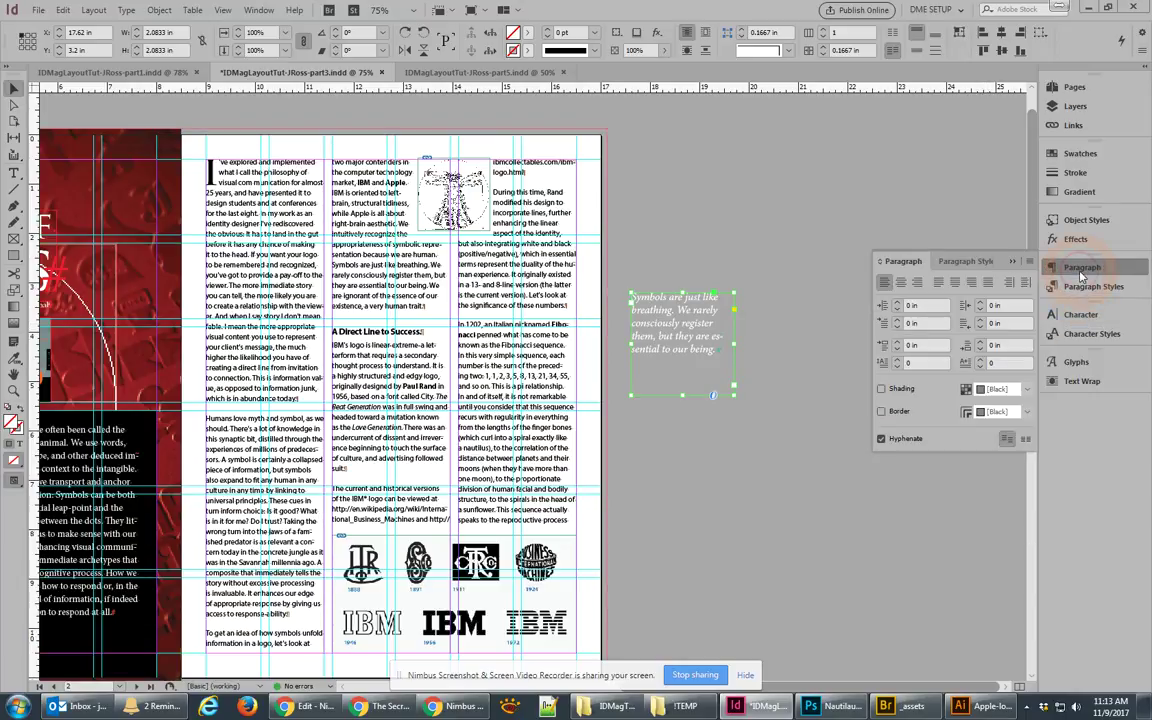
click(900, 283)
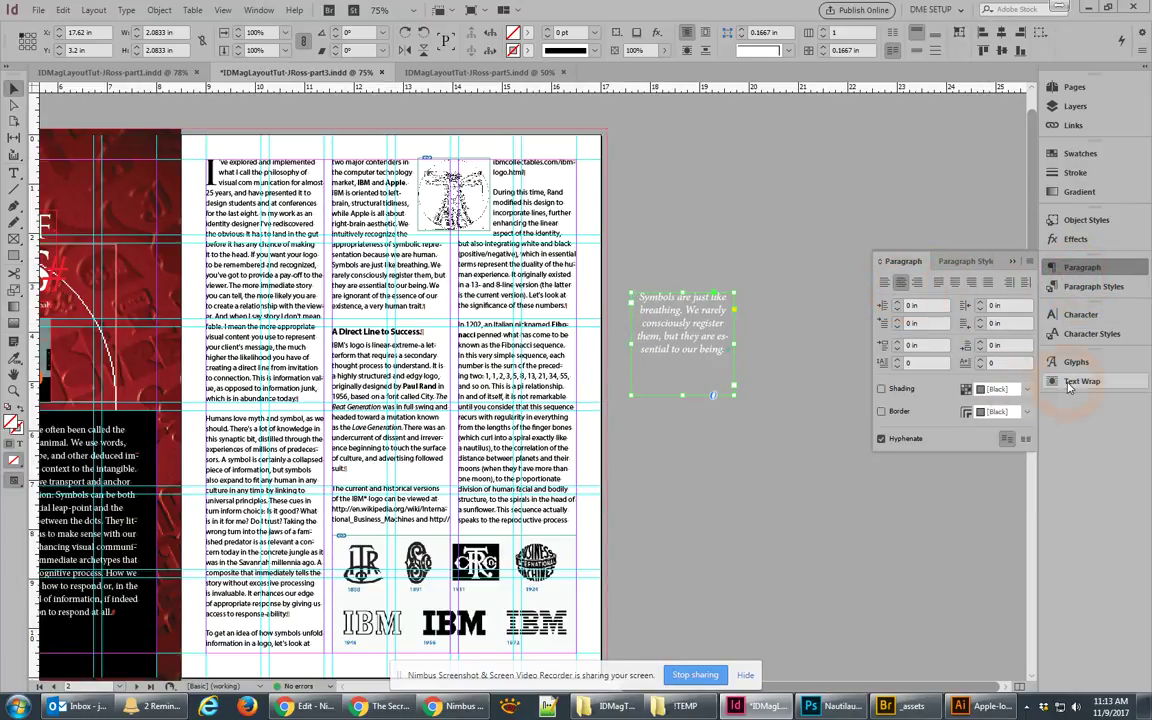
Create a paragraph style from the formatted quote, named "puu quote" and based on [No Paragraph Style].
click(1095, 287)
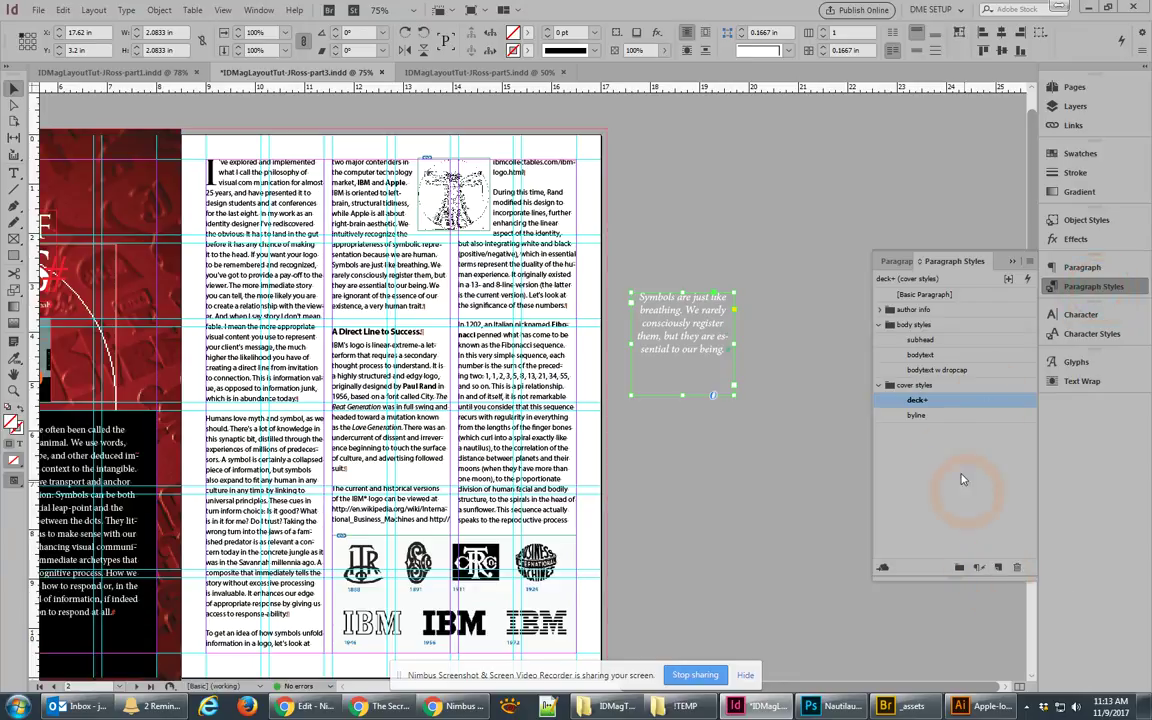
click(998, 567)
double_click(933, 414)
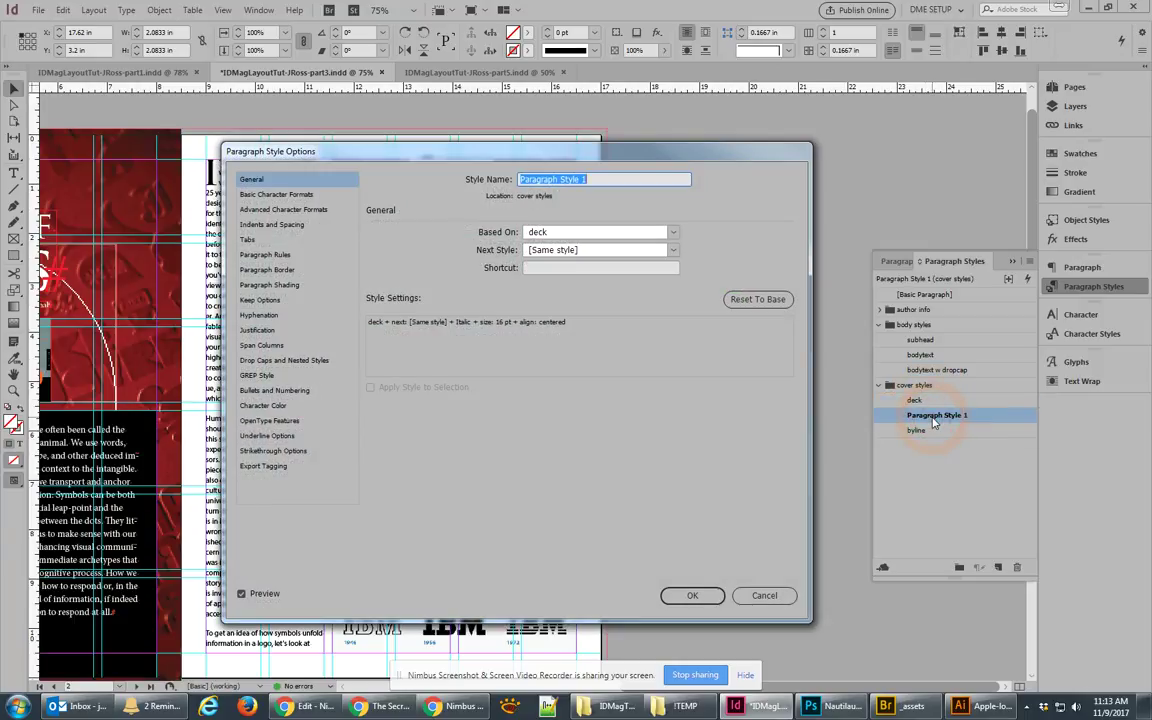
text(pu)
text(u c)
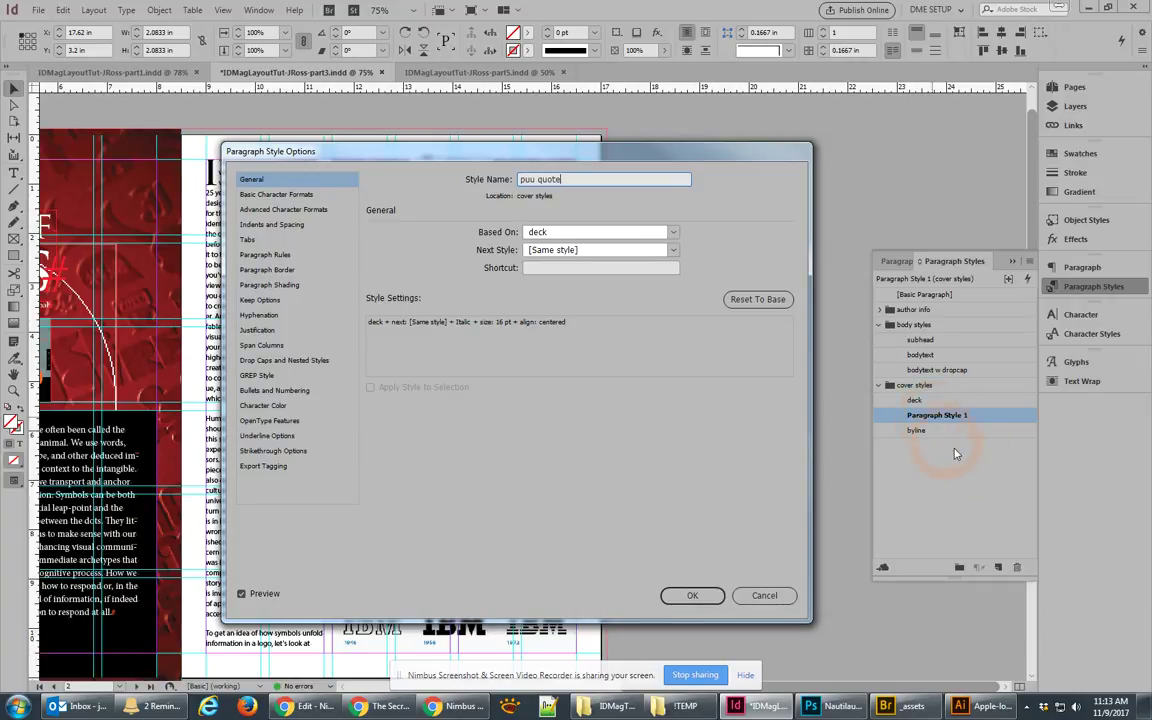
click(672, 232)
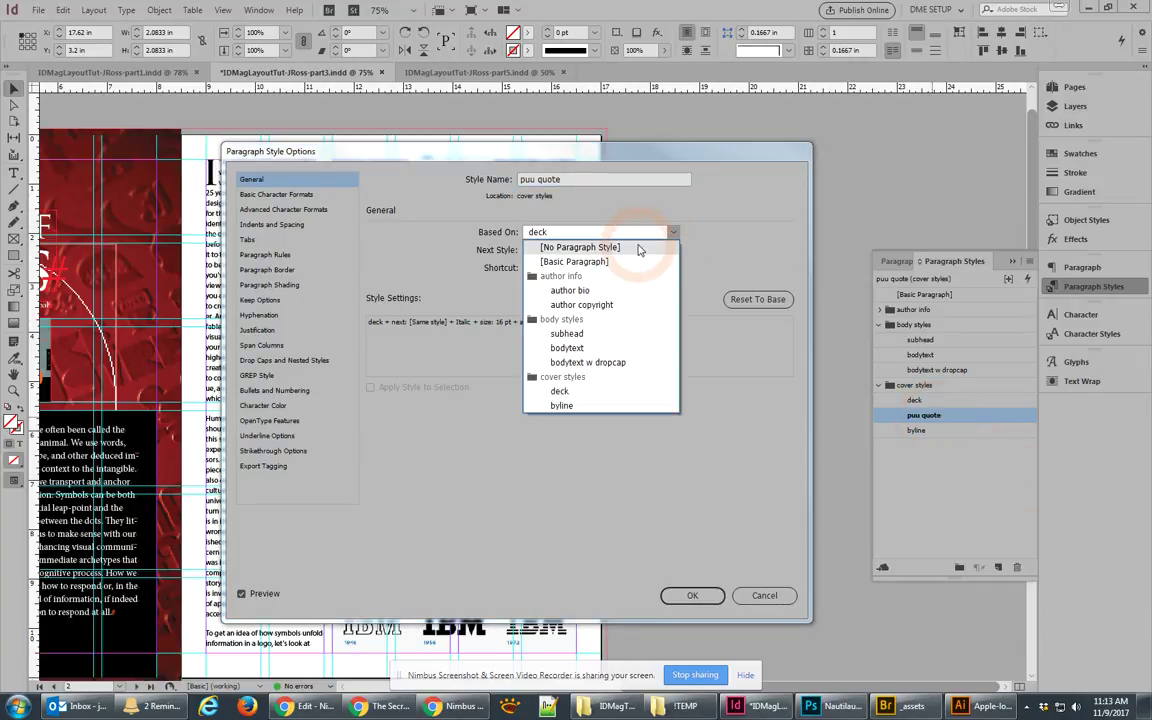
click(640, 250)
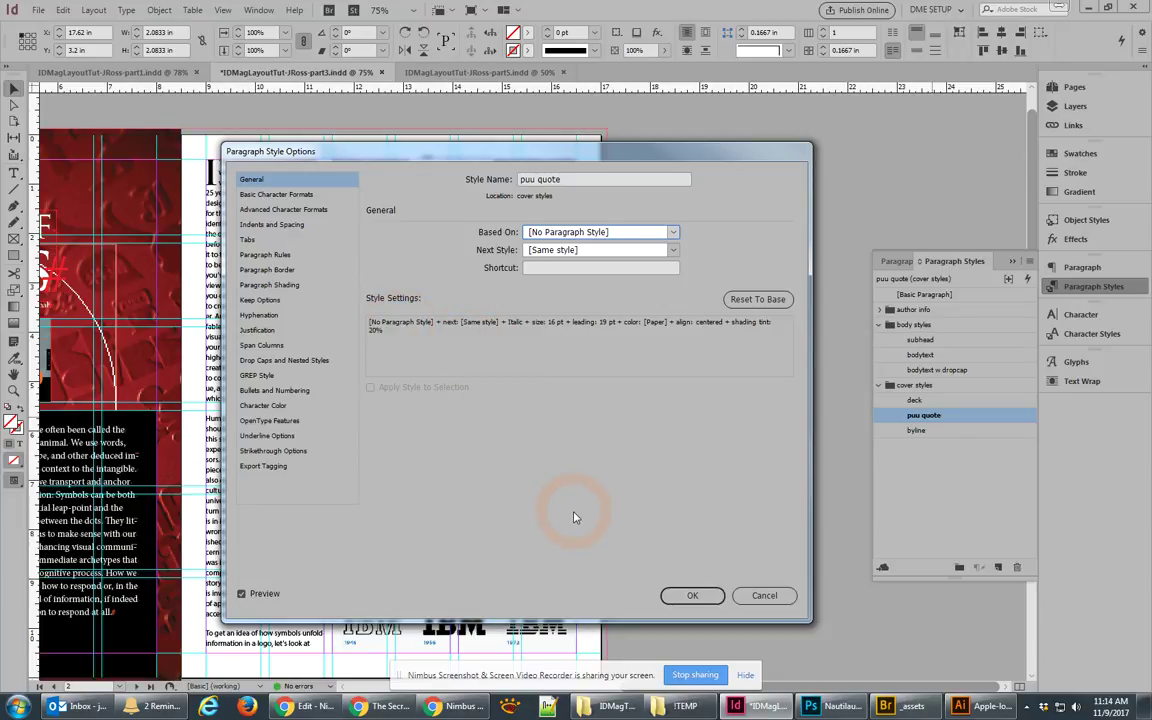
click(692, 595)
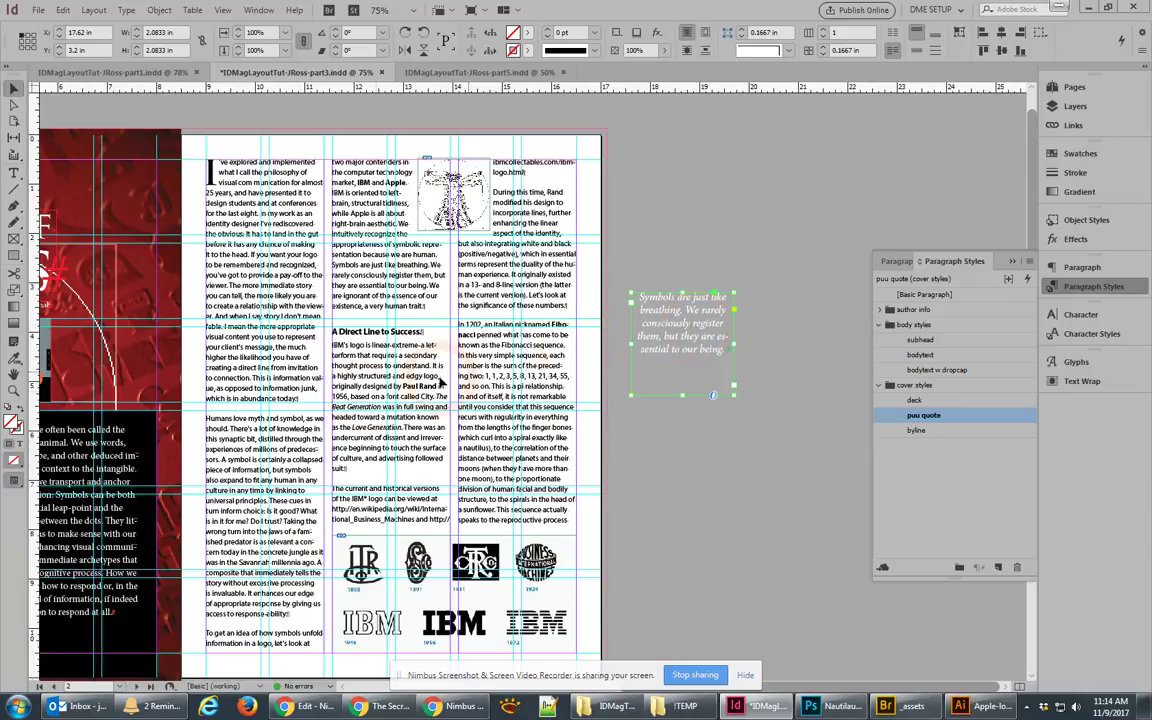
Unlock the cover layer and extend the black intro text frame down to the bleed edge, about 5.54 in high.
click(146, 428)
click(146, 428)
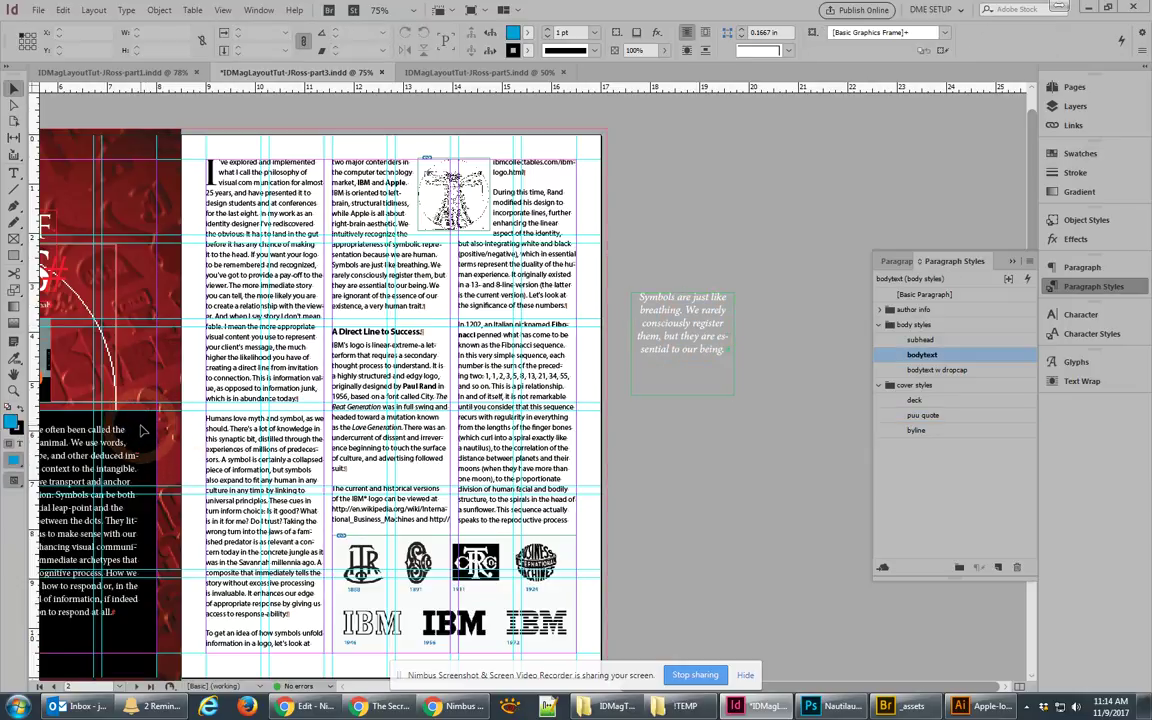
scroll(150, 420, left, 4)
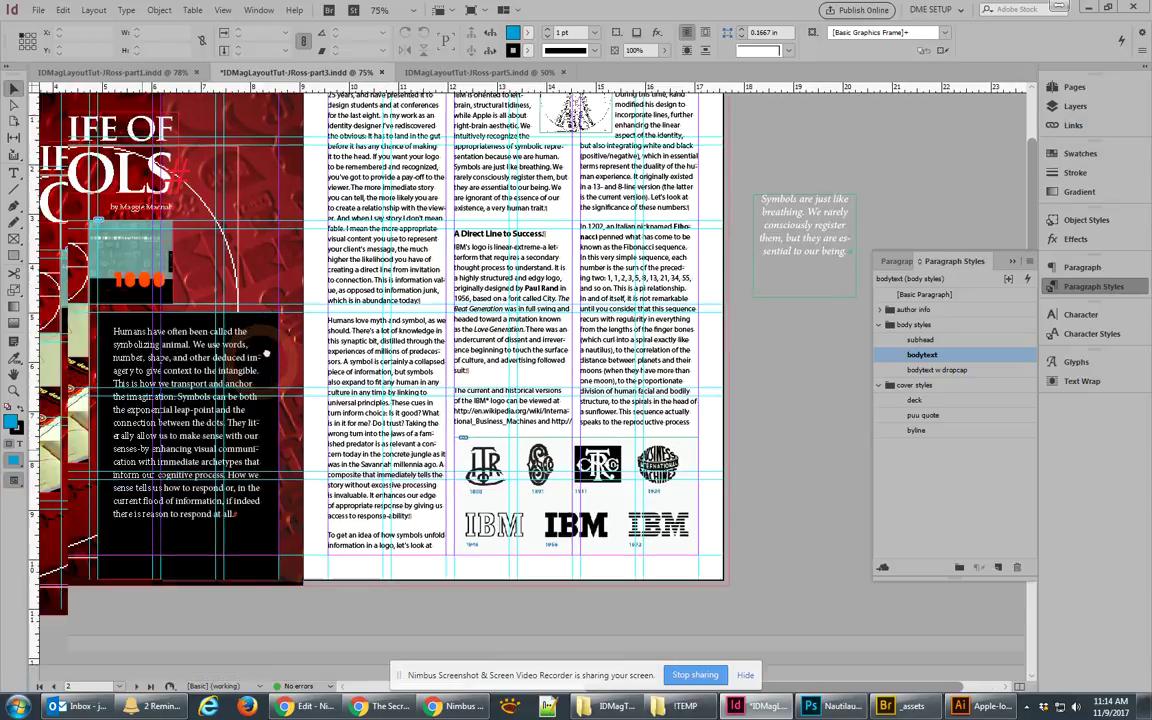
scroll(230, 470, down, 4)
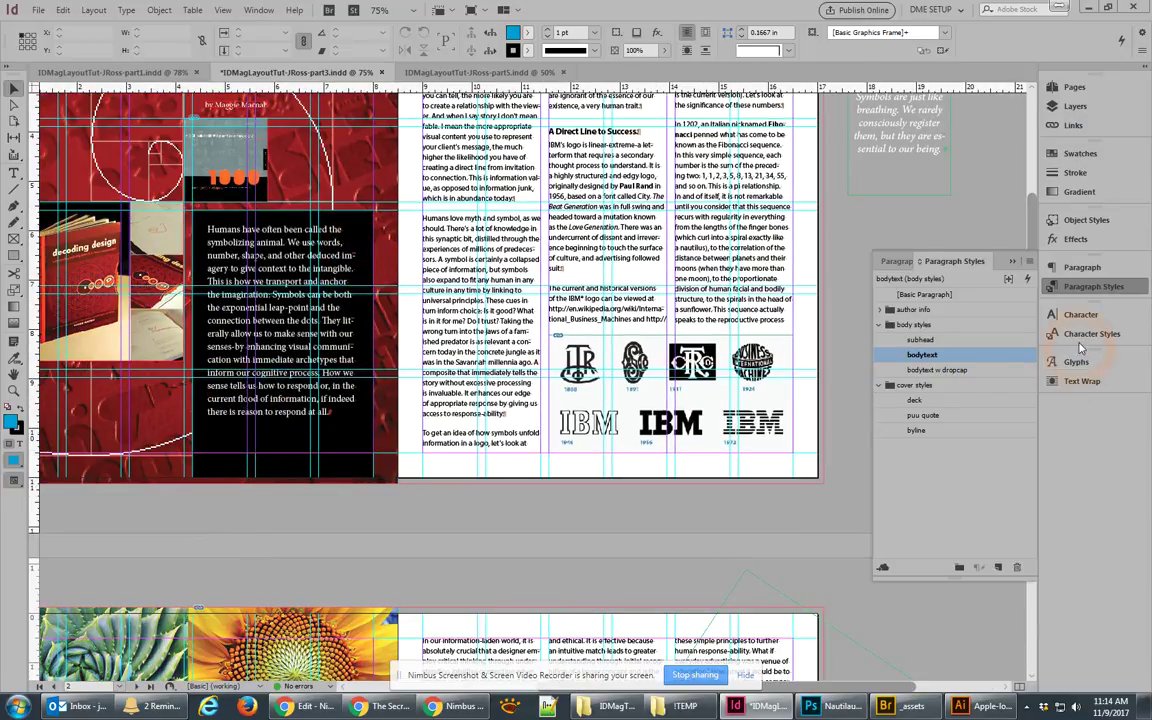
click(1072, 106)
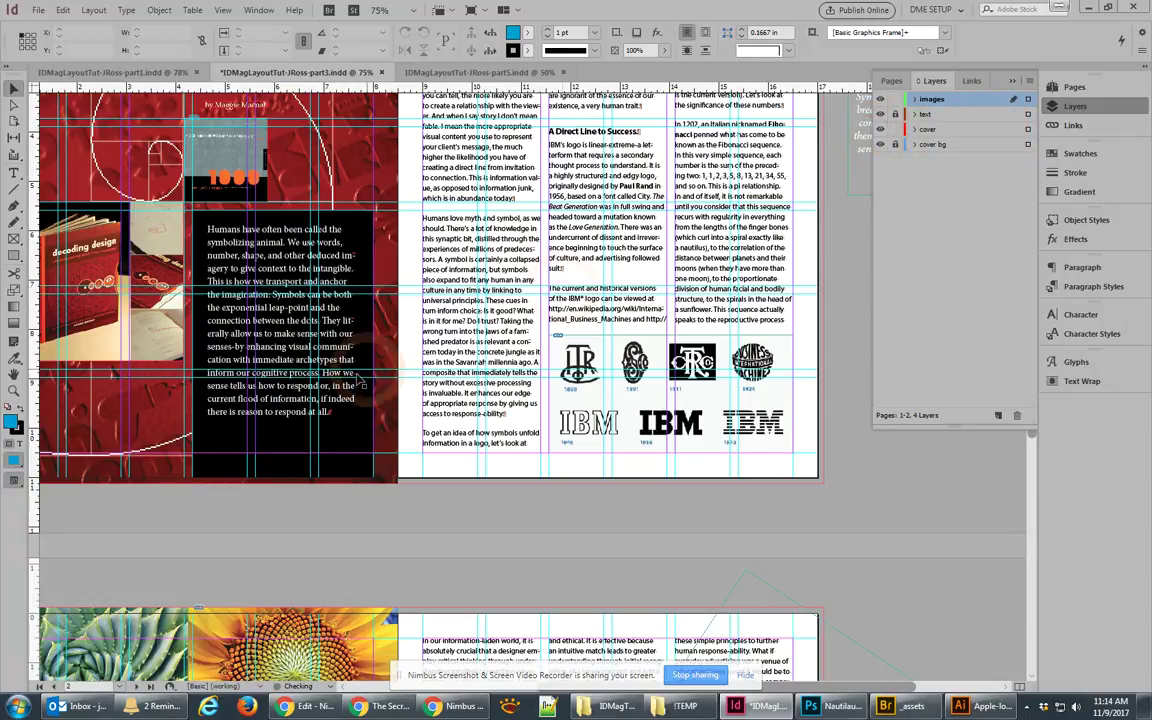
click(282, 445)
click(281, 476)
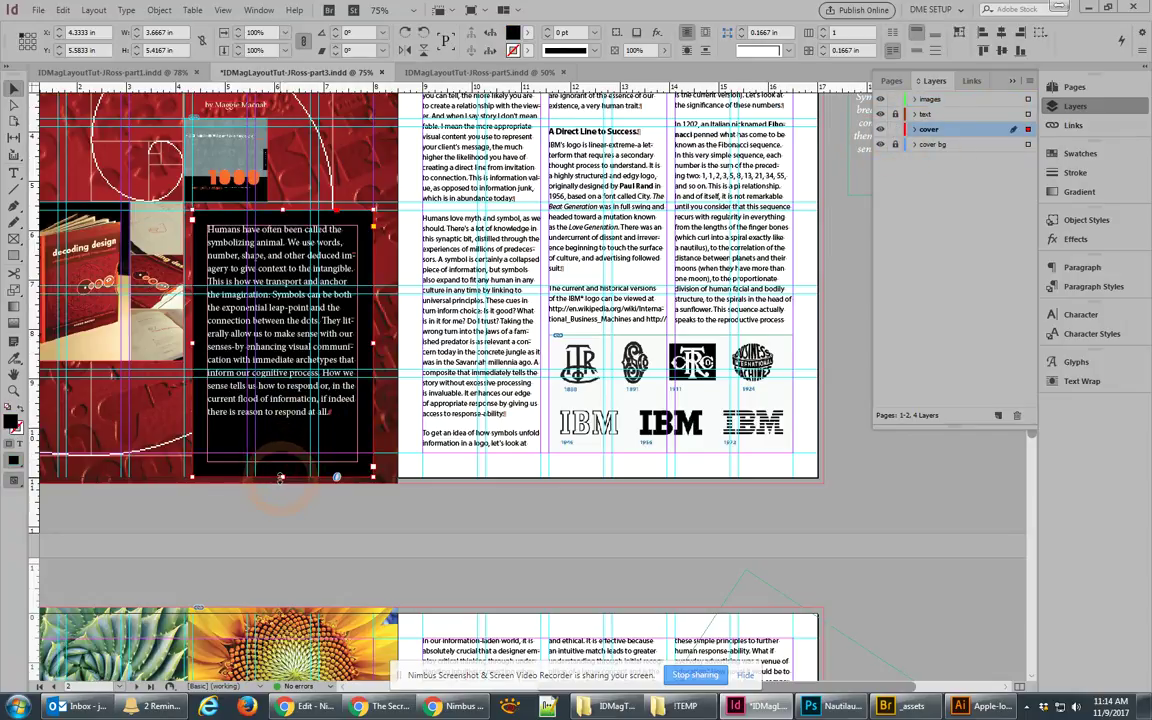
drag(281, 478, 281, 485)
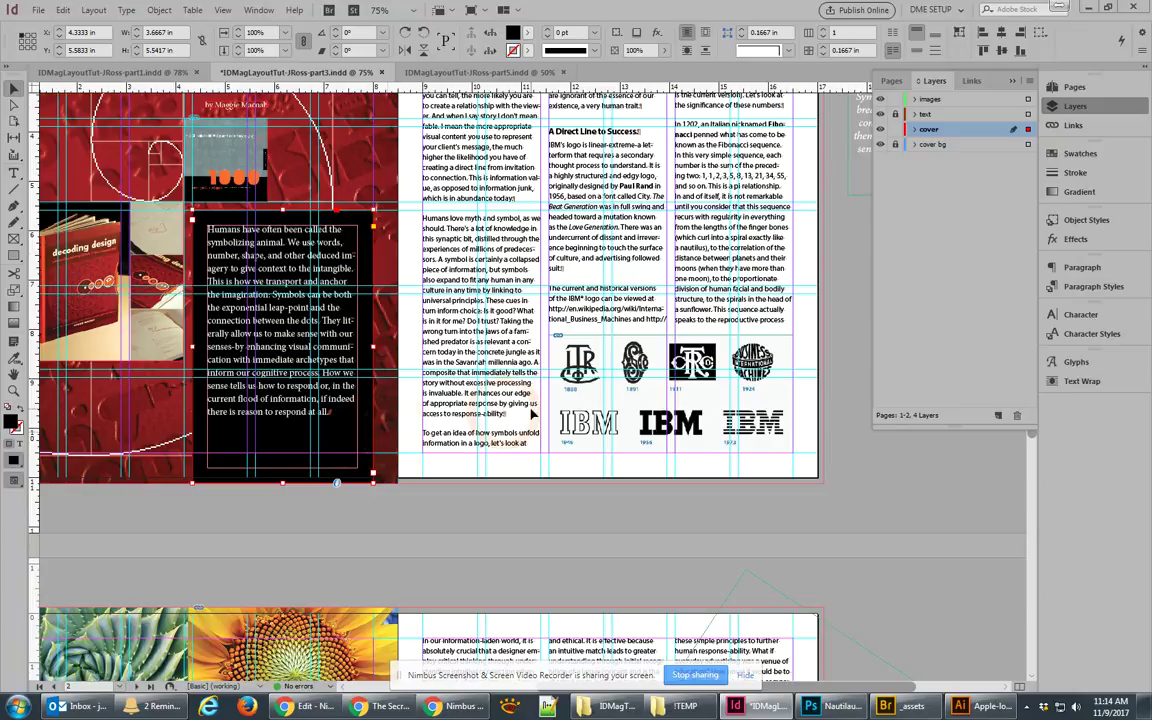
drag(830, 244, 688, 398)
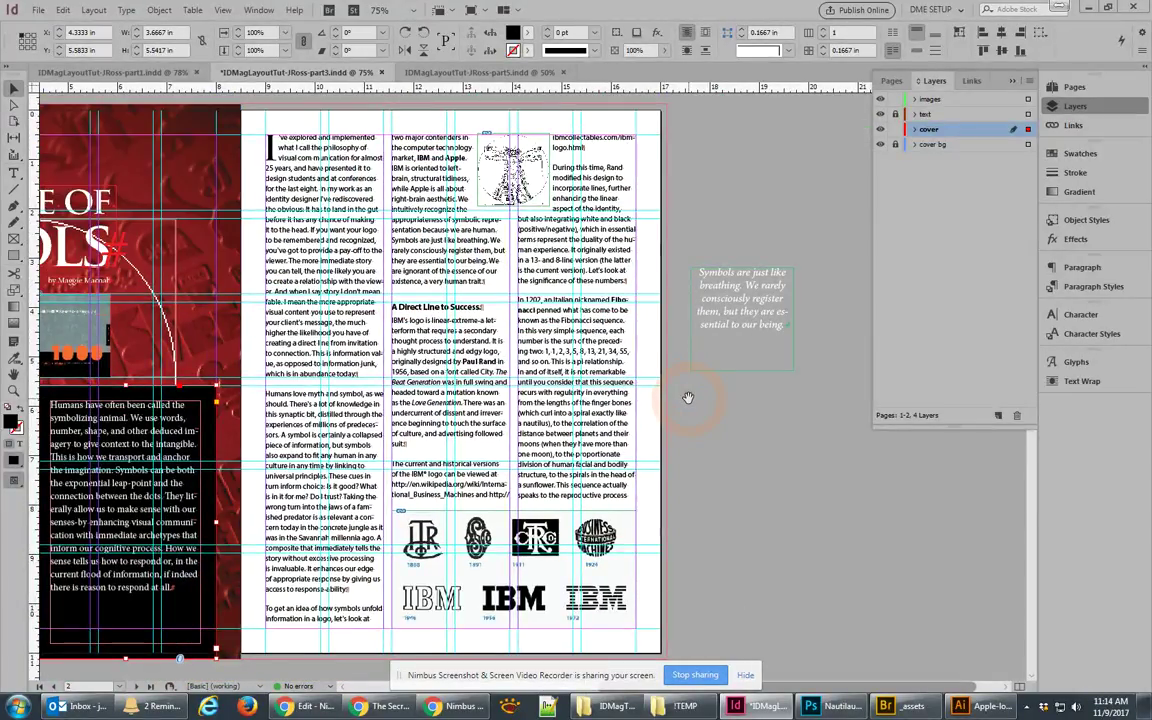
Copy the cover intro frame's black fill onto the quote frame with the Eyedropper tool and deselect the frame.
click(735, 313)
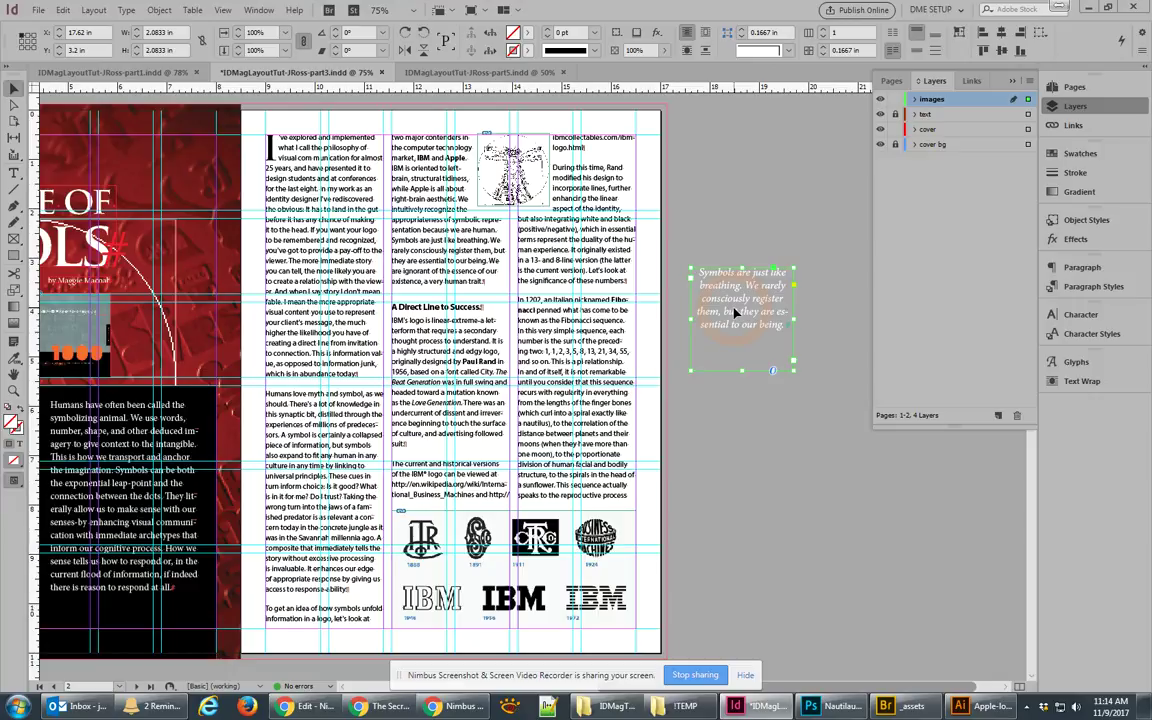
click(14, 358)
right_click(14, 360)
click(66, 389)
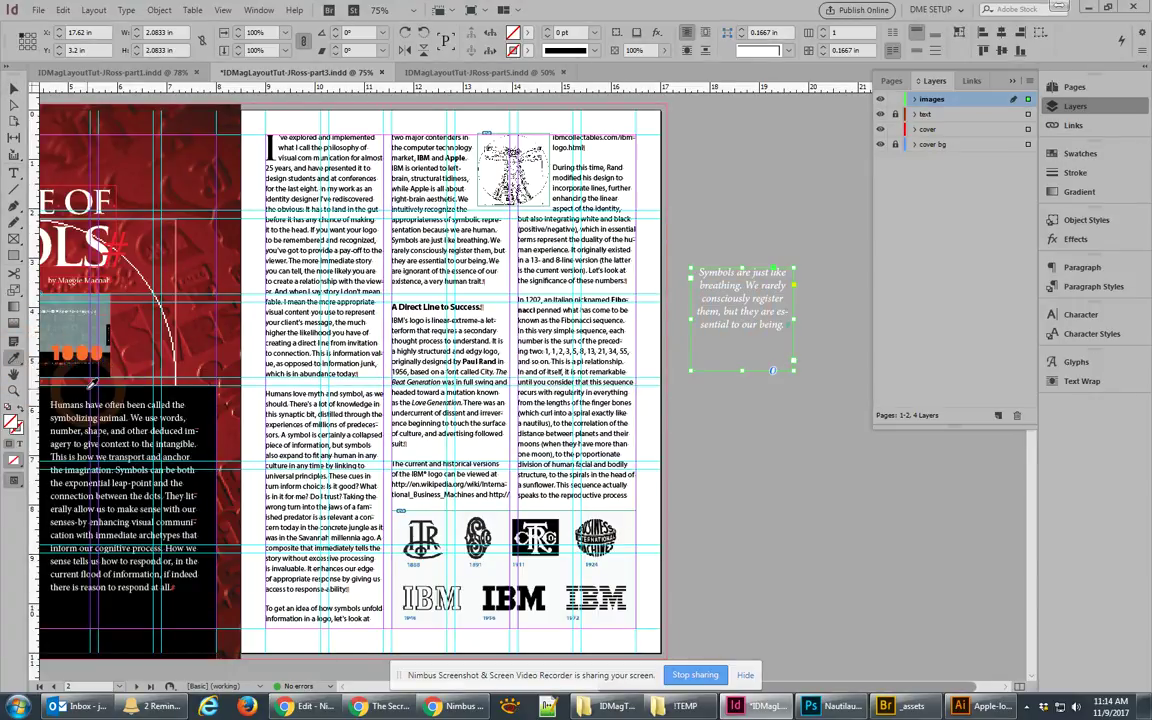
click(195, 402)
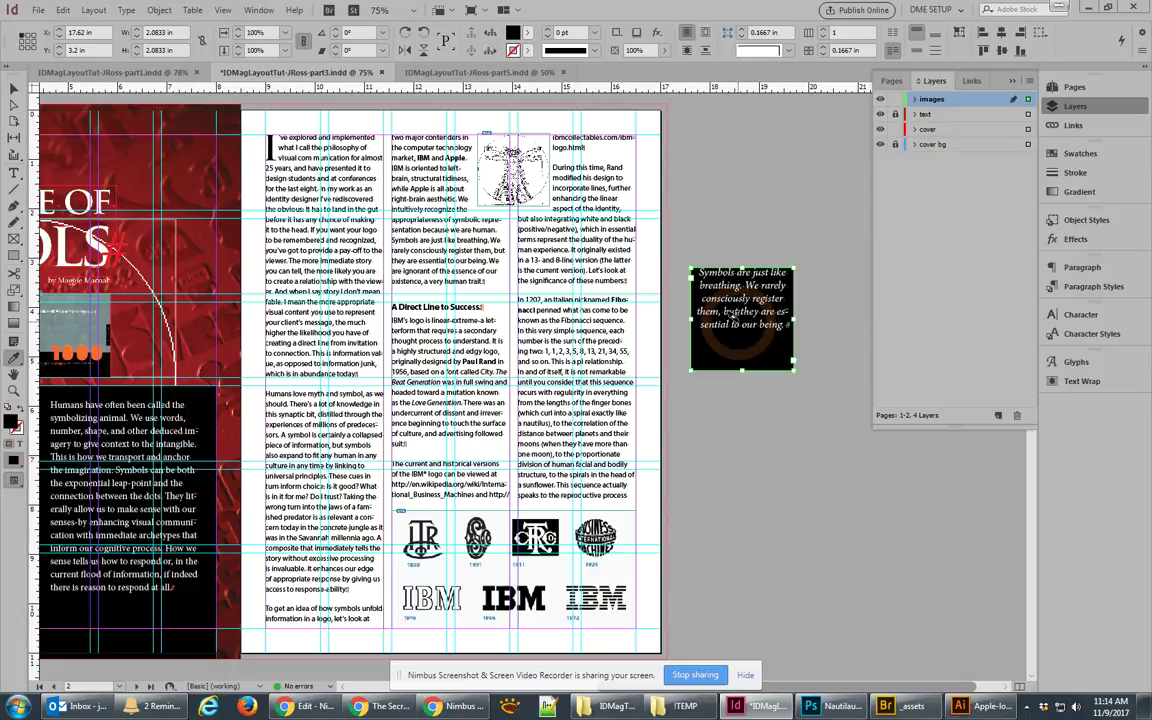
key(ctrl+shift+a)
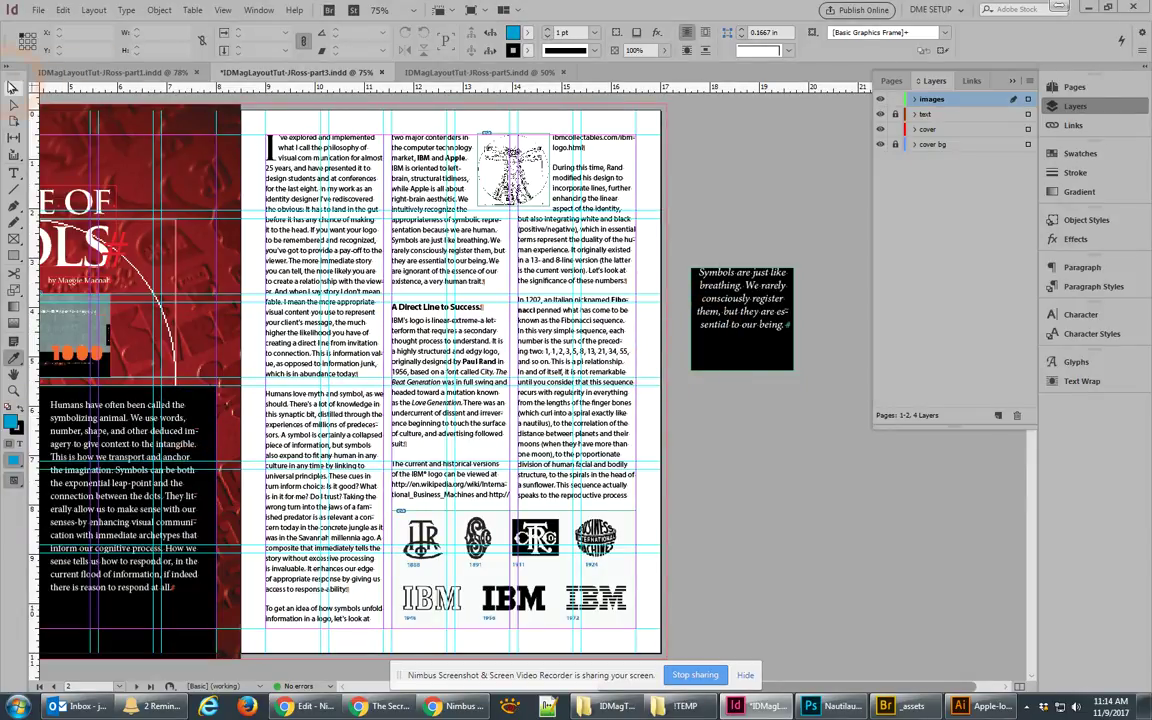
Create an object style named "deck" from the black intro text frame on the cover page.
click(14, 88)
click(208, 424)
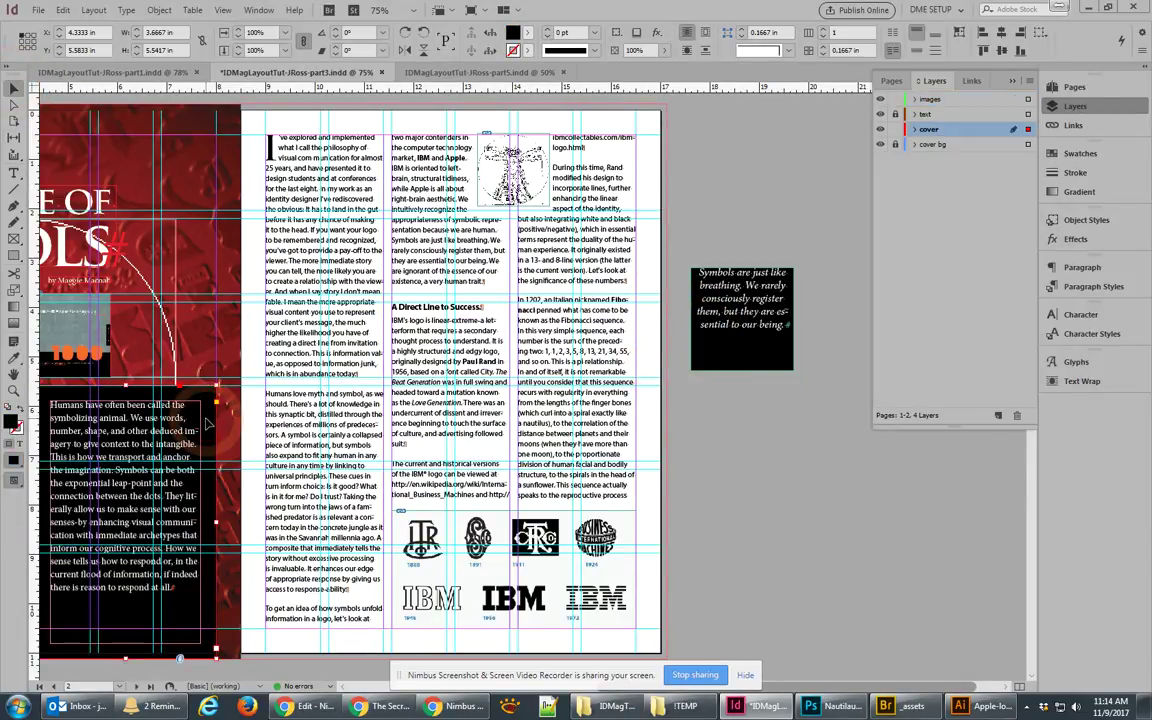
click(1086, 220)
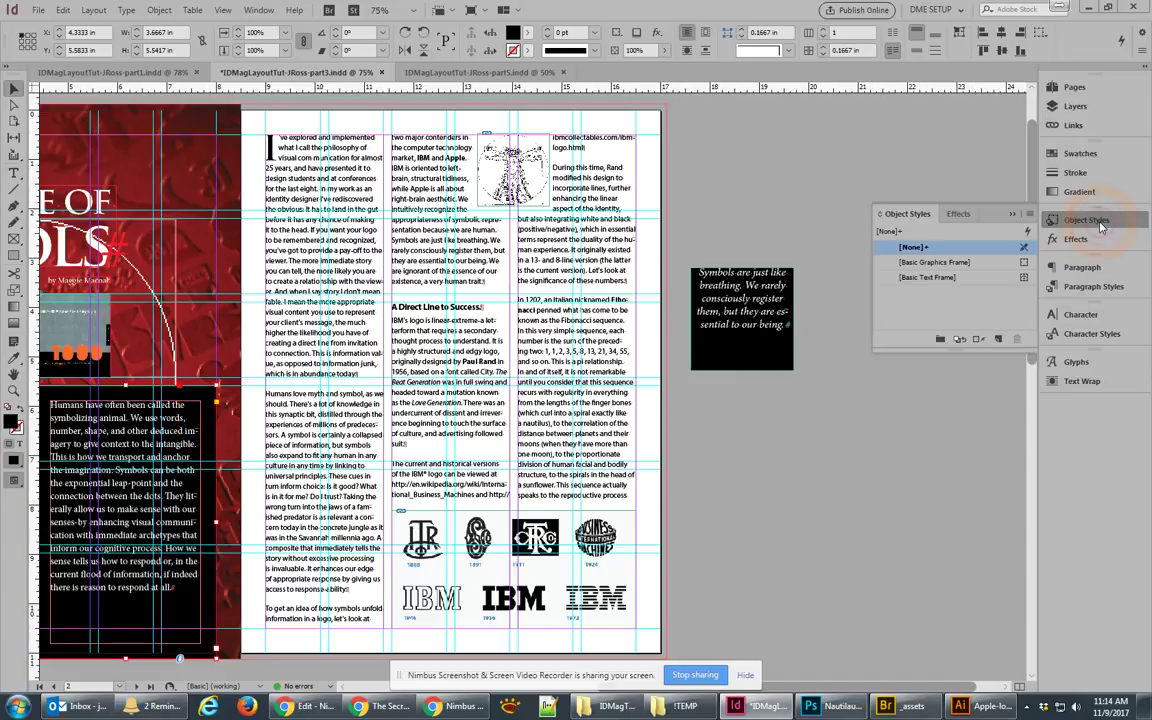
click(998, 342)
double_click(922, 293)
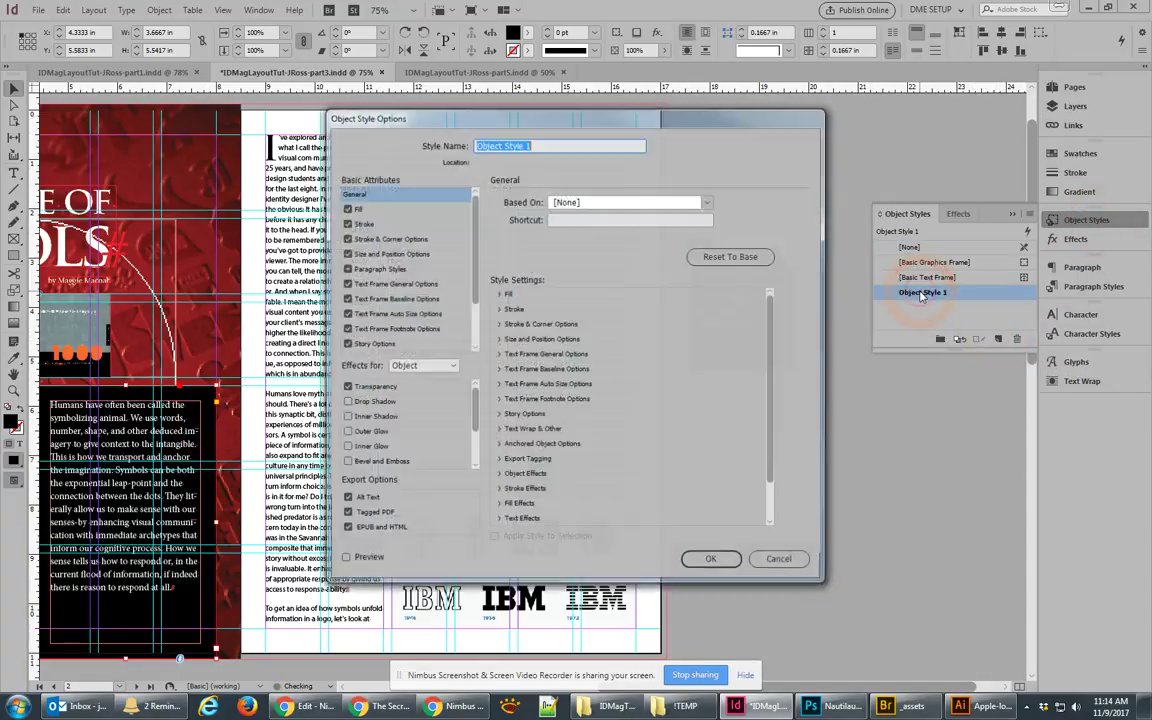
text(de)
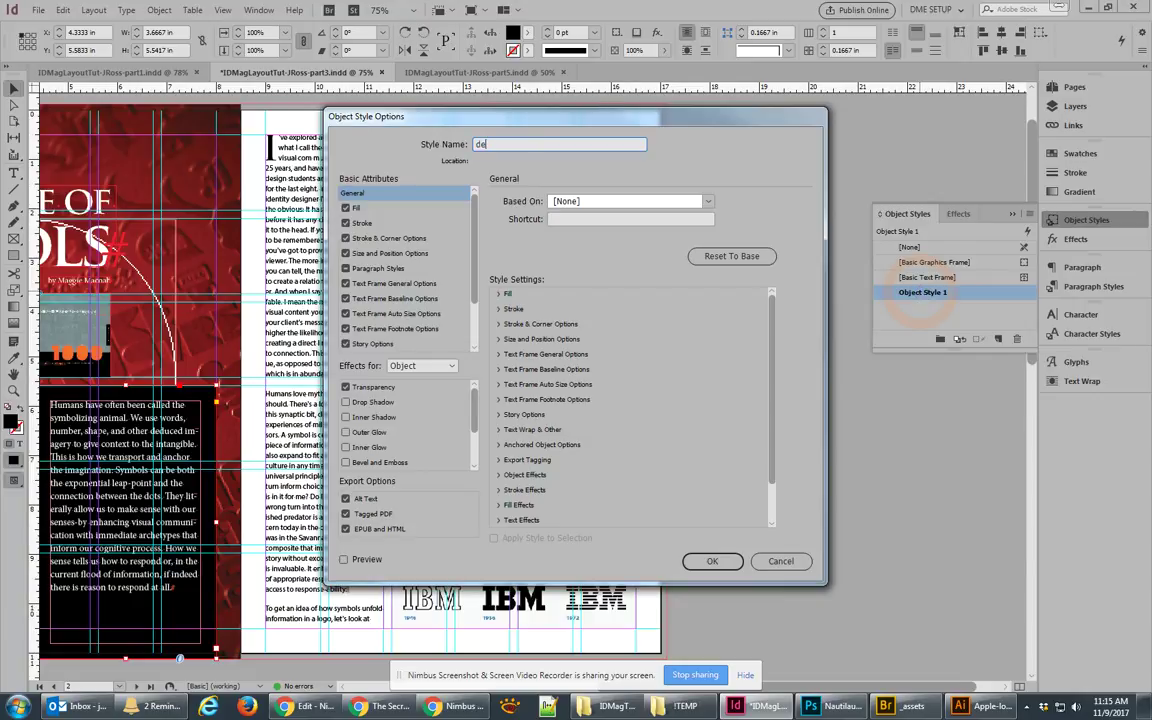
text(ck)
click(712, 561)
Apply the deck object style to the quote frame and enlarge the frame to about 2.86 in wide by 3.72 in high.
click(750, 358)
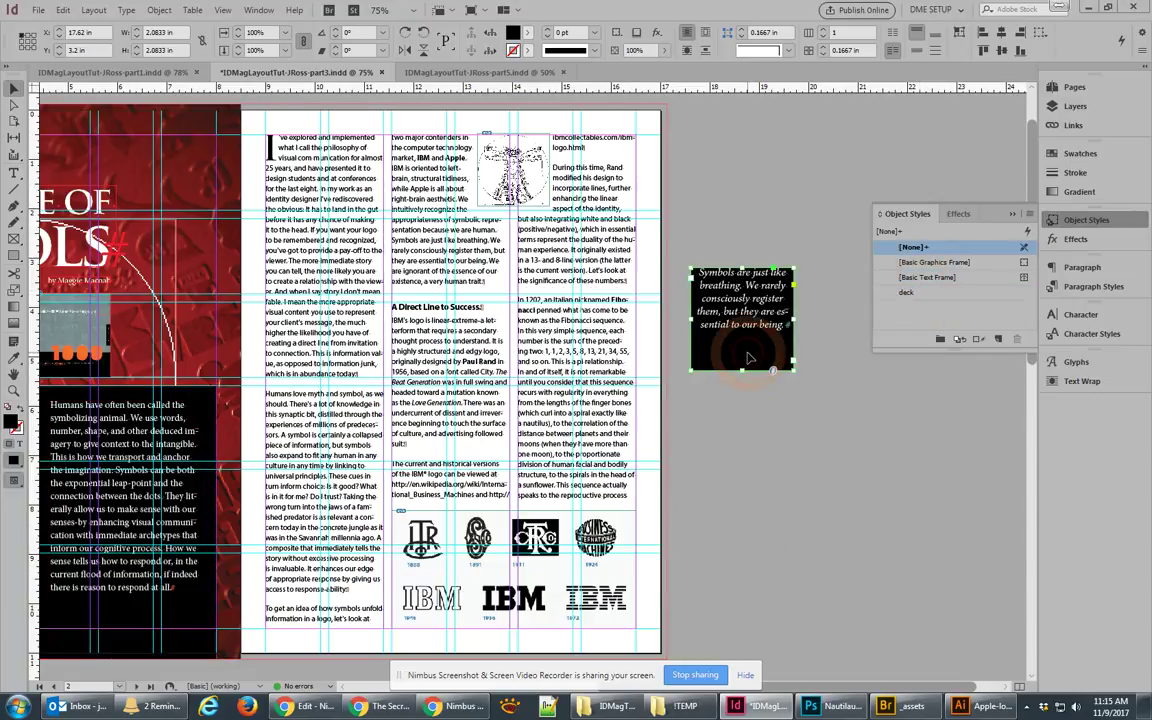
click(908, 293)
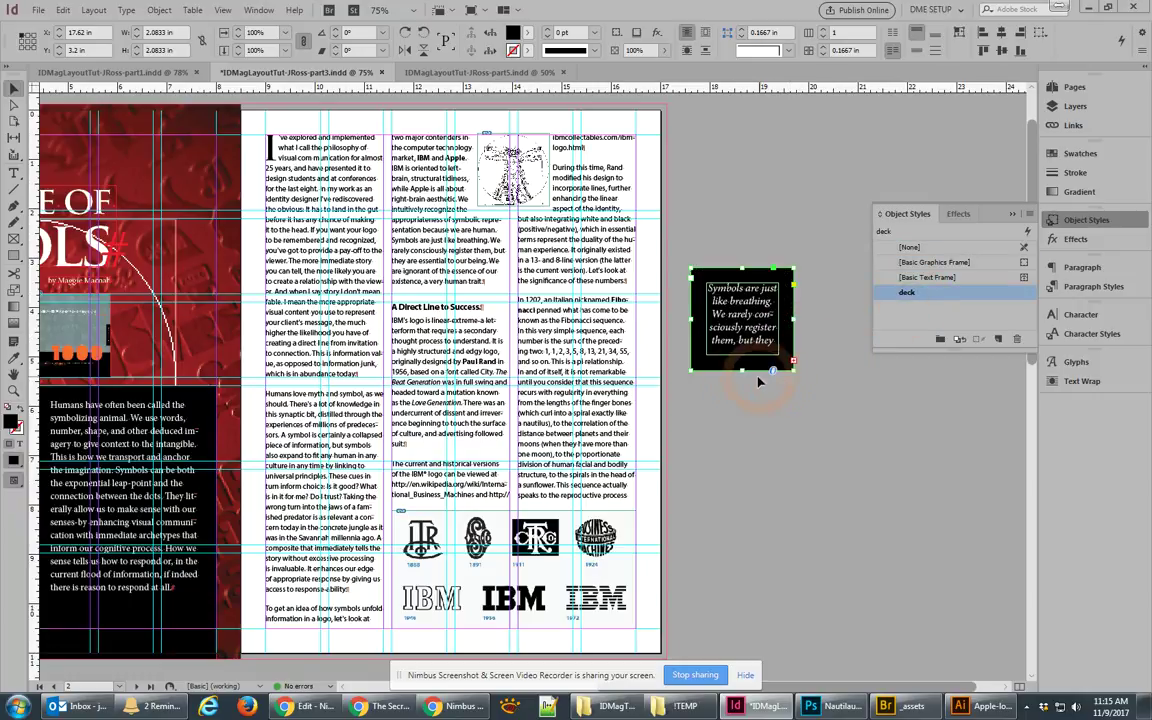
drag(742, 371, 742, 452)
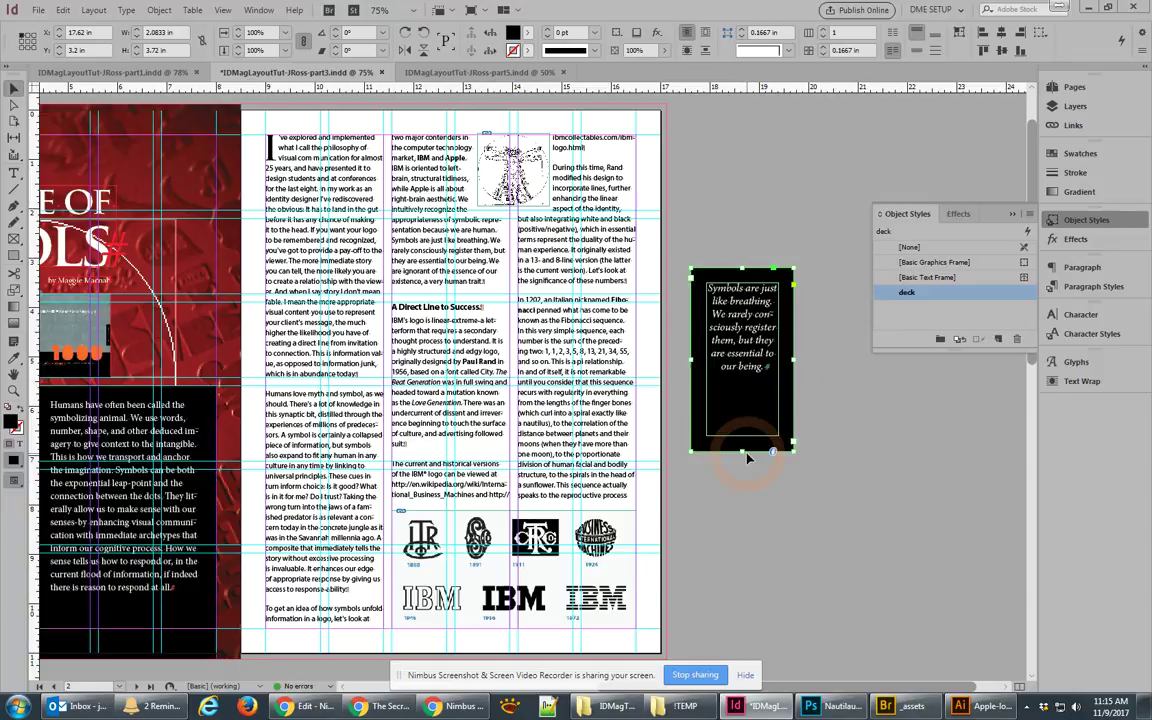
drag(793, 359, 832, 374)
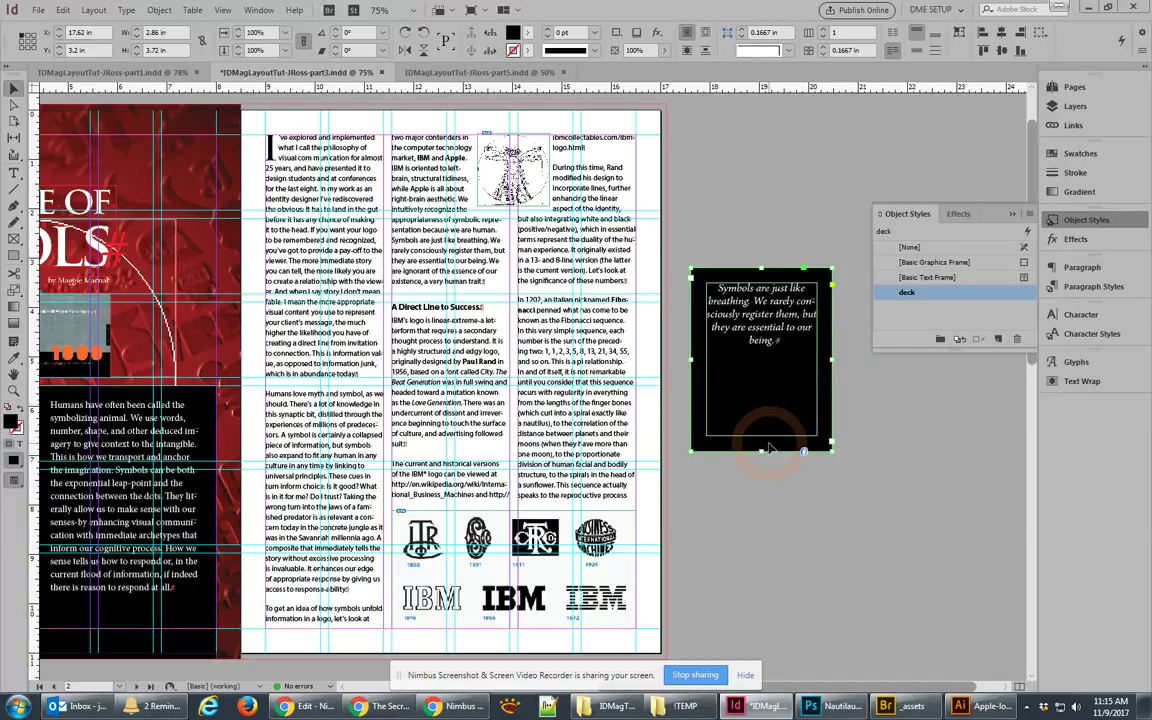
click(788, 340)
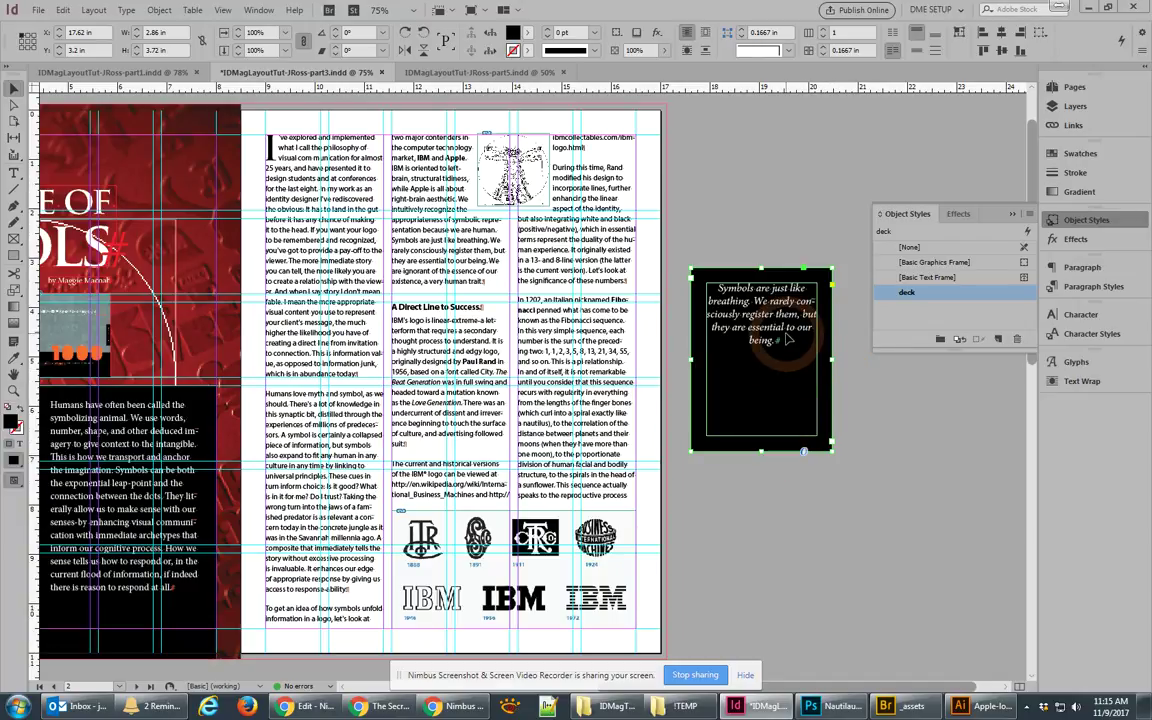
Fill the quote frame with the green C=44 M=27 Y=85 K=4 swatch from Bright_Theme.
right_click(798, 311)
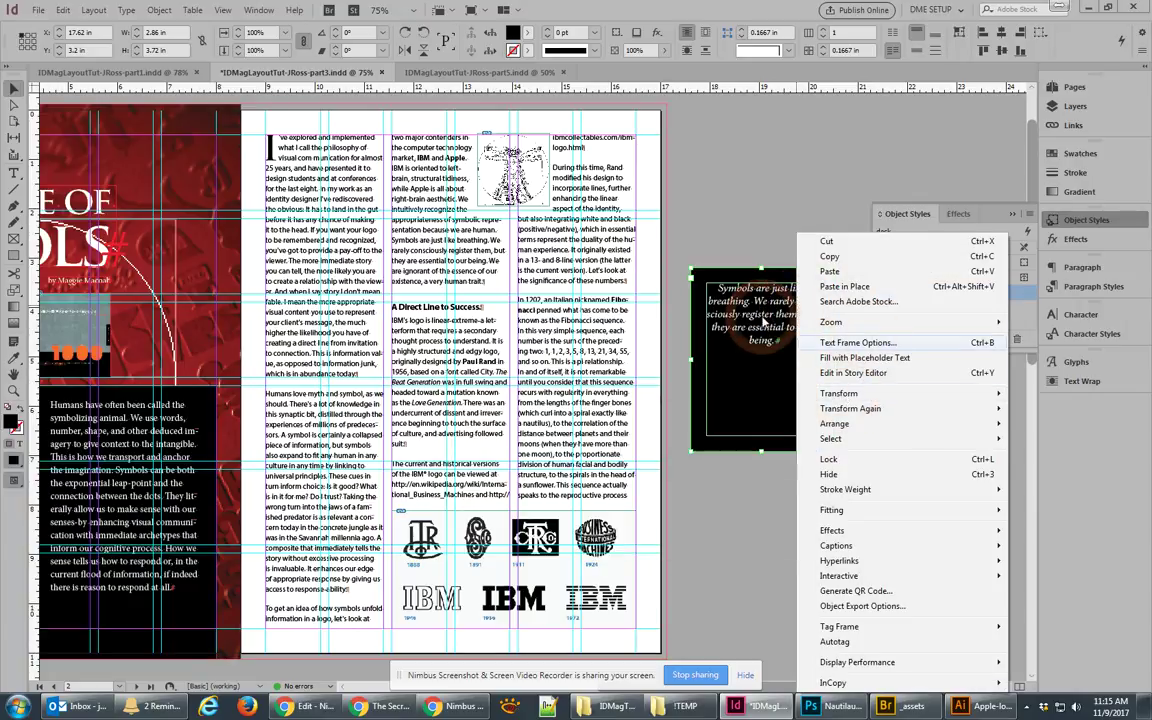
click(761, 315)
click(1080, 153)
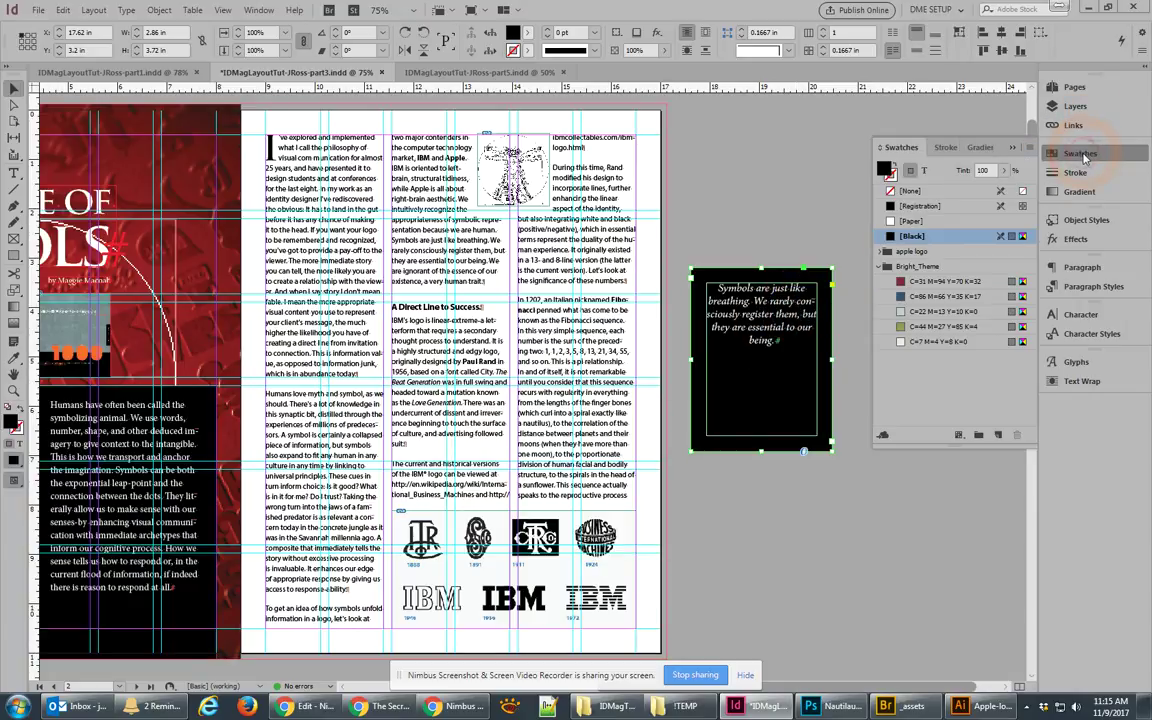
click(950, 328)
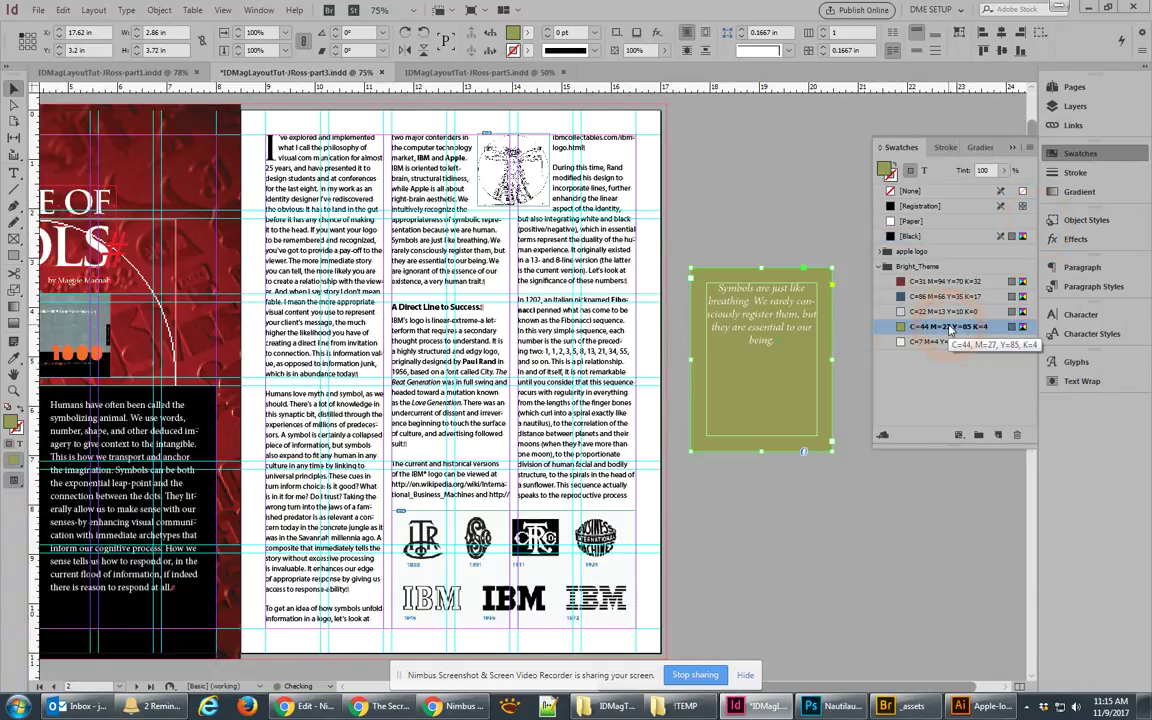
Set the quote frame's auto-sizing to Height Only and shift the frame down to about Y 4.81 in.
right_click(743, 327)
click(782, 343)
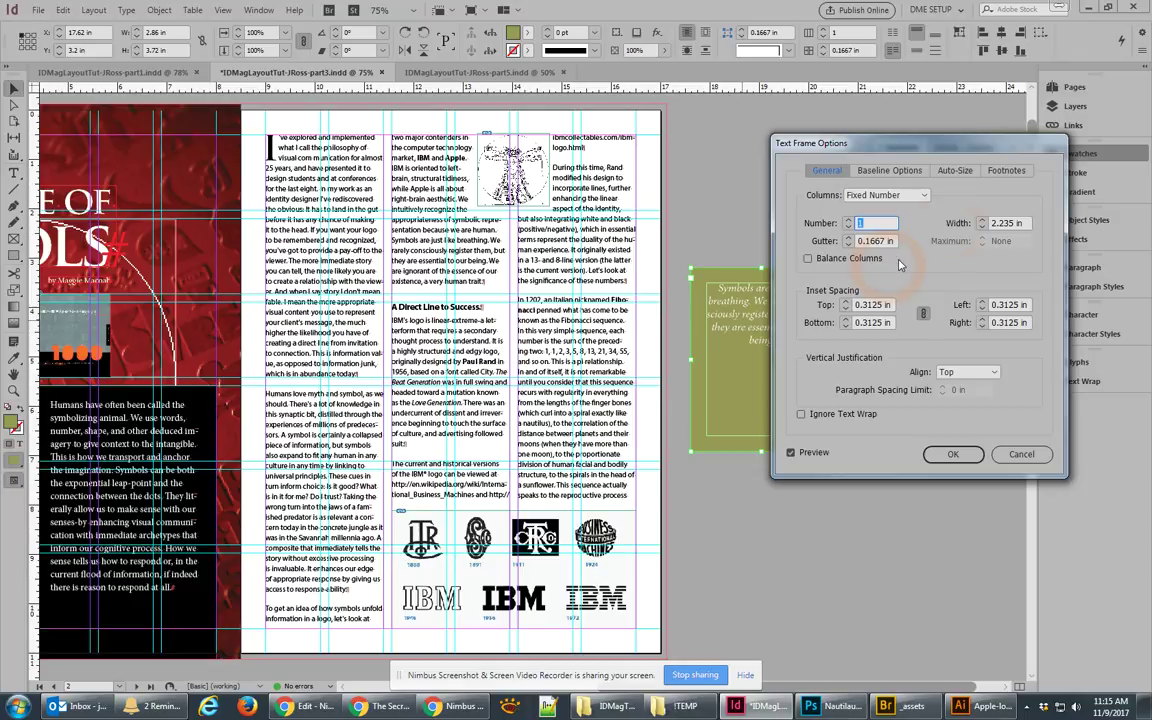
click(955, 171)
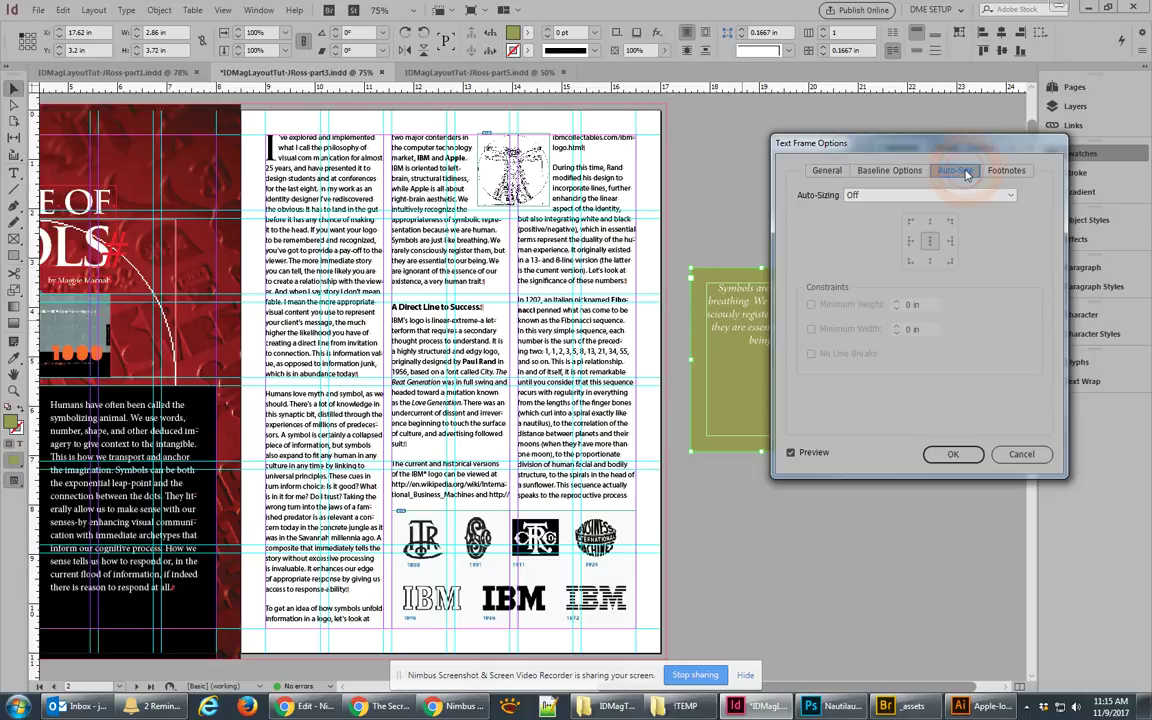
click(930, 195)
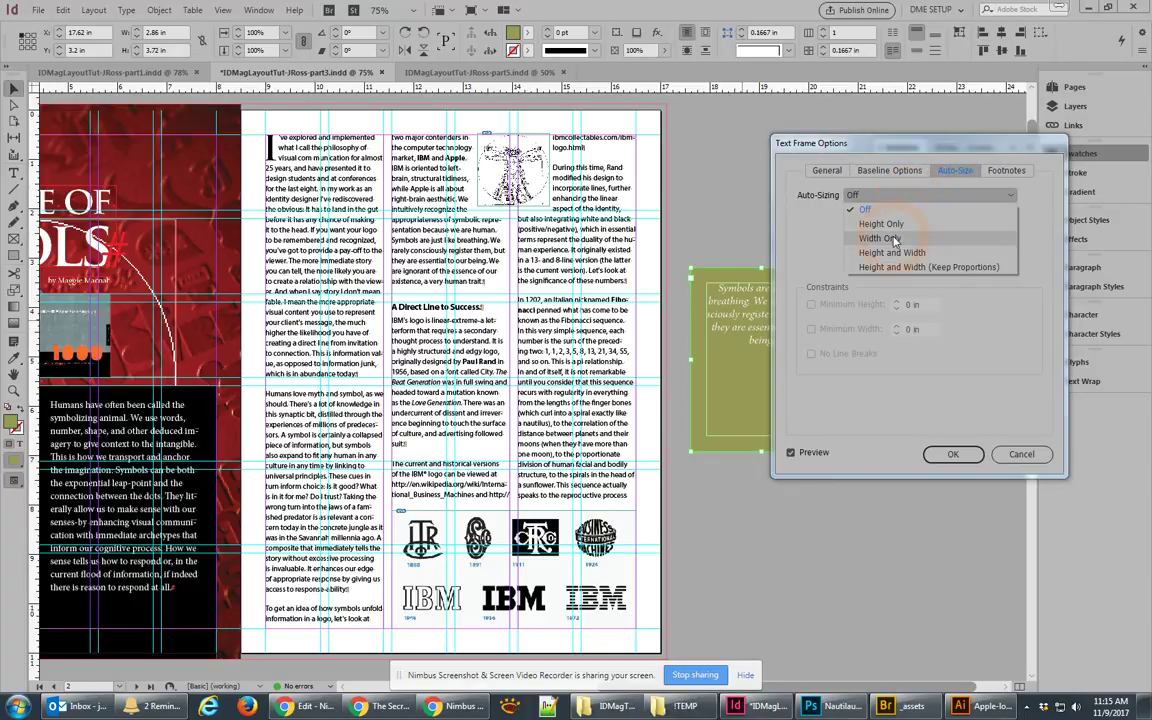
click(893, 228)
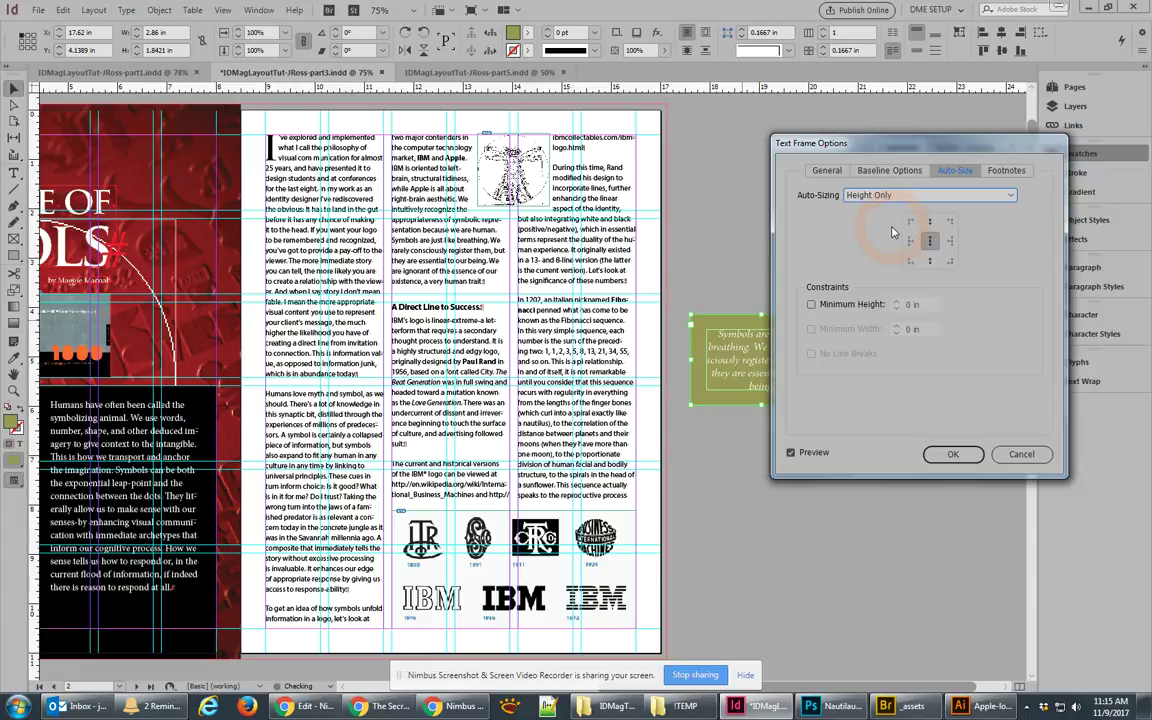
click(952, 457)
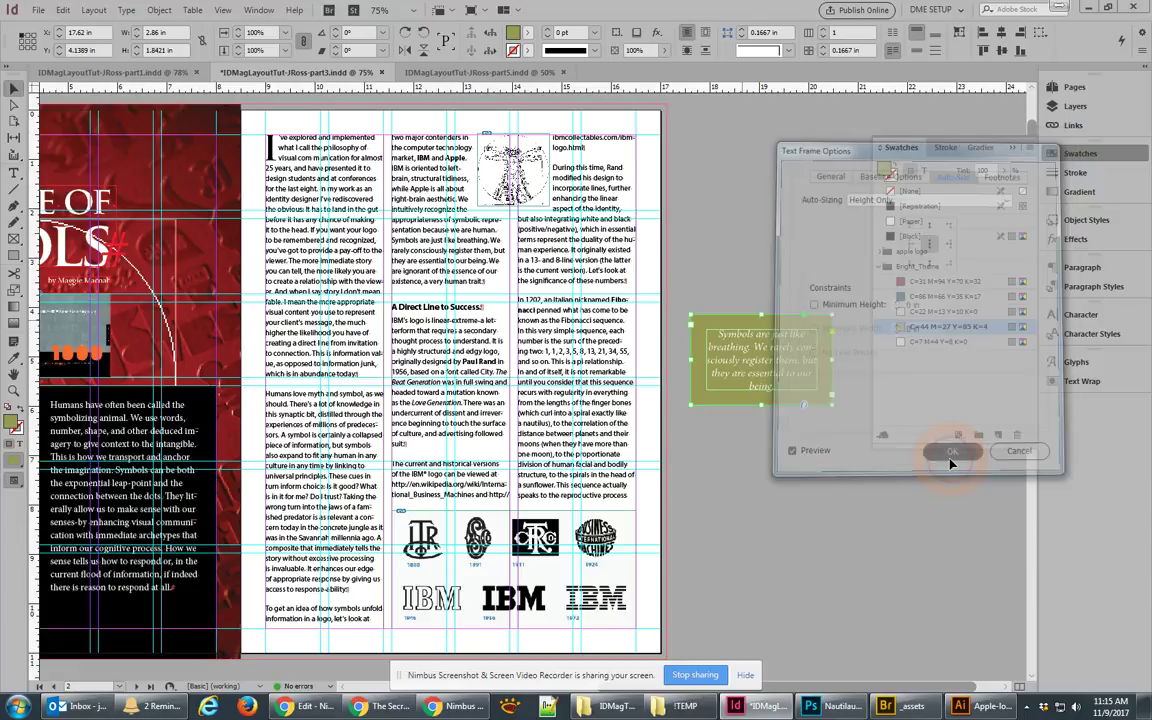
drag(831, 404, 831, 438)
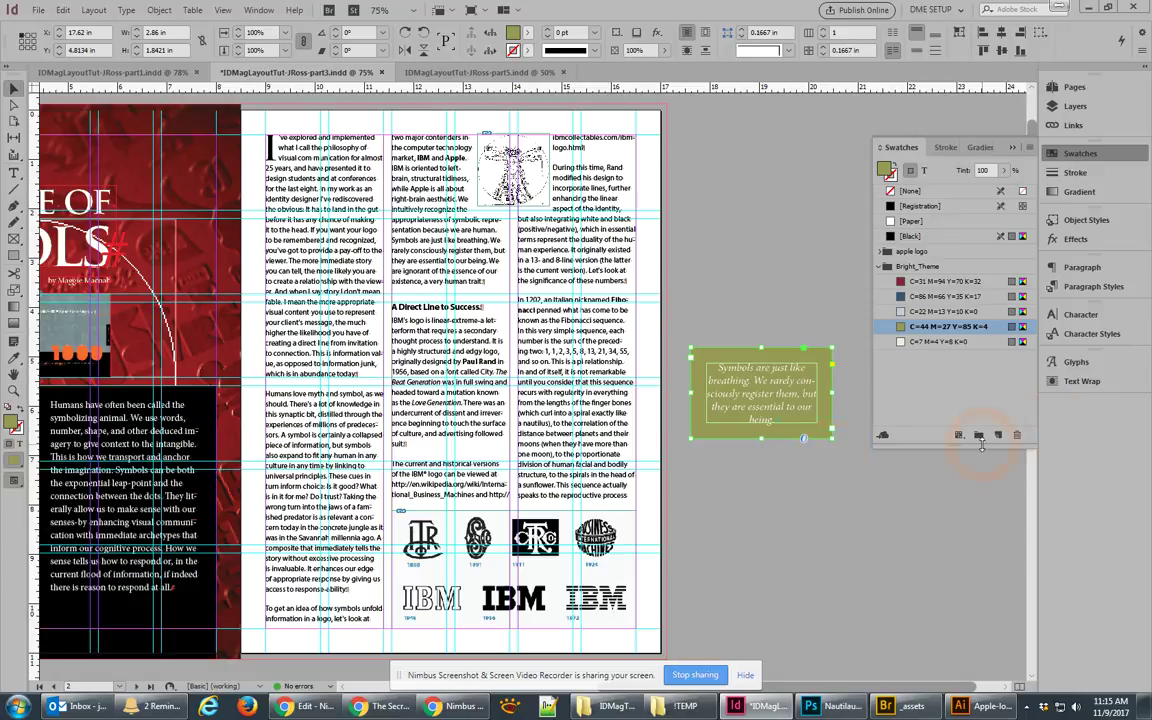
Wrap text around the quote frame's bounding box with linked offsets of 0.1875 in on all sides.
click(1081, 381)
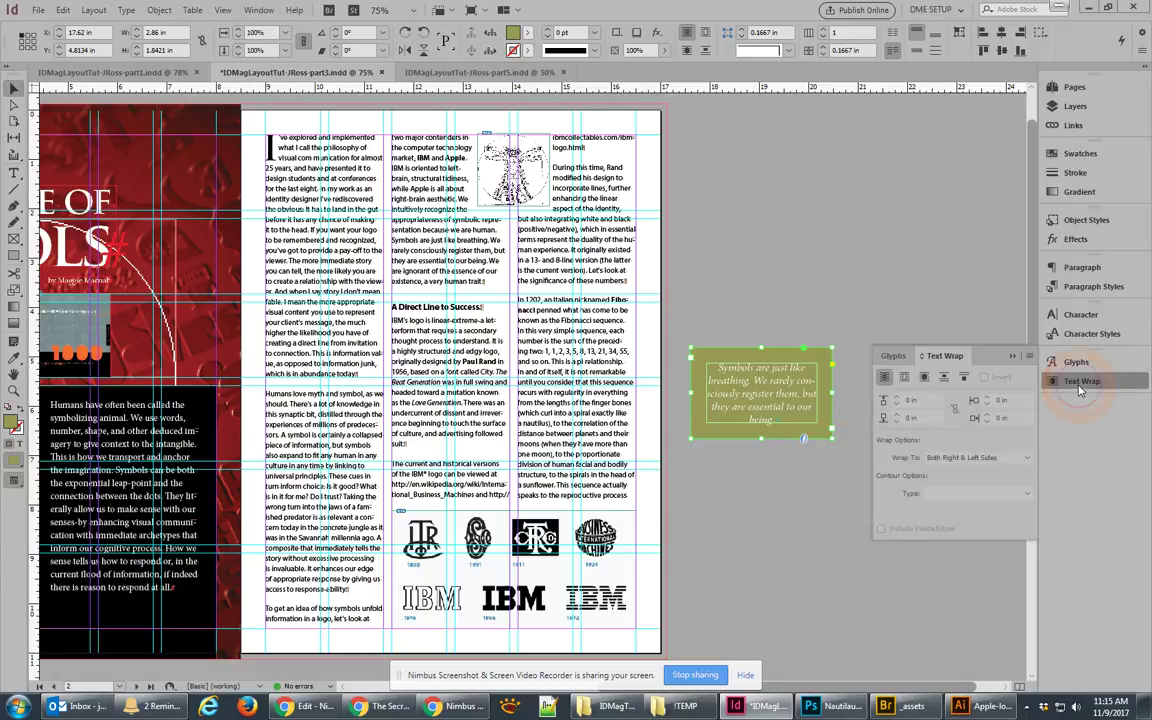
click(904, 378)
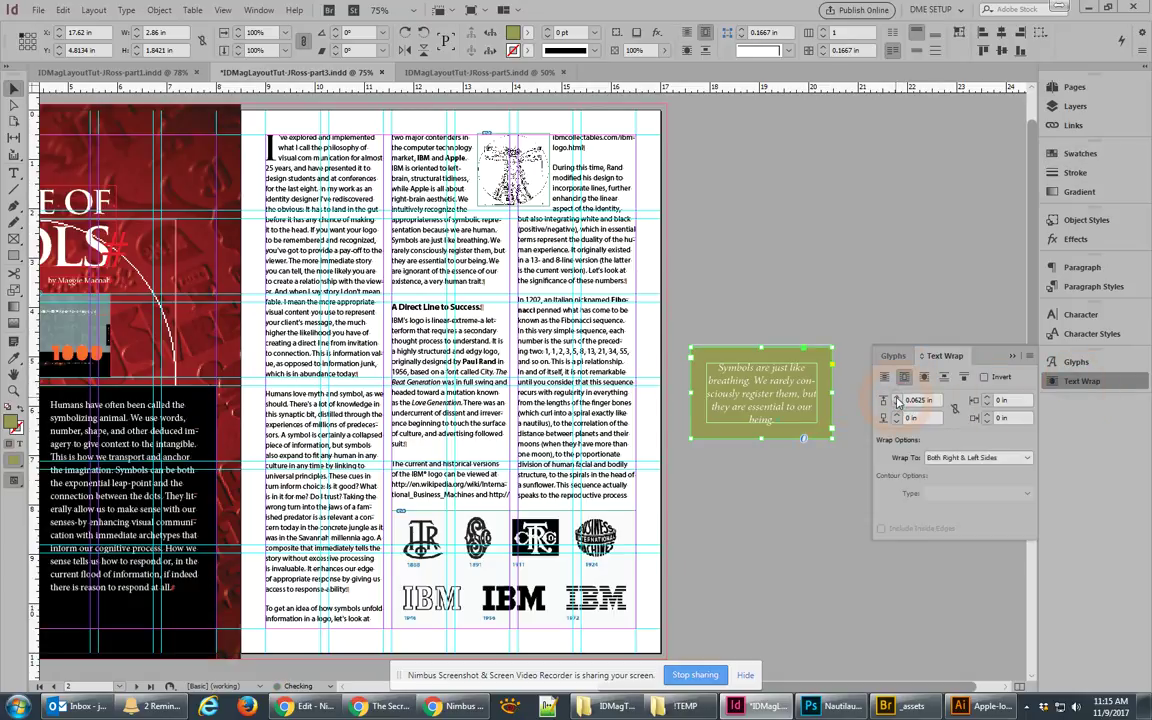
click(955, 408)
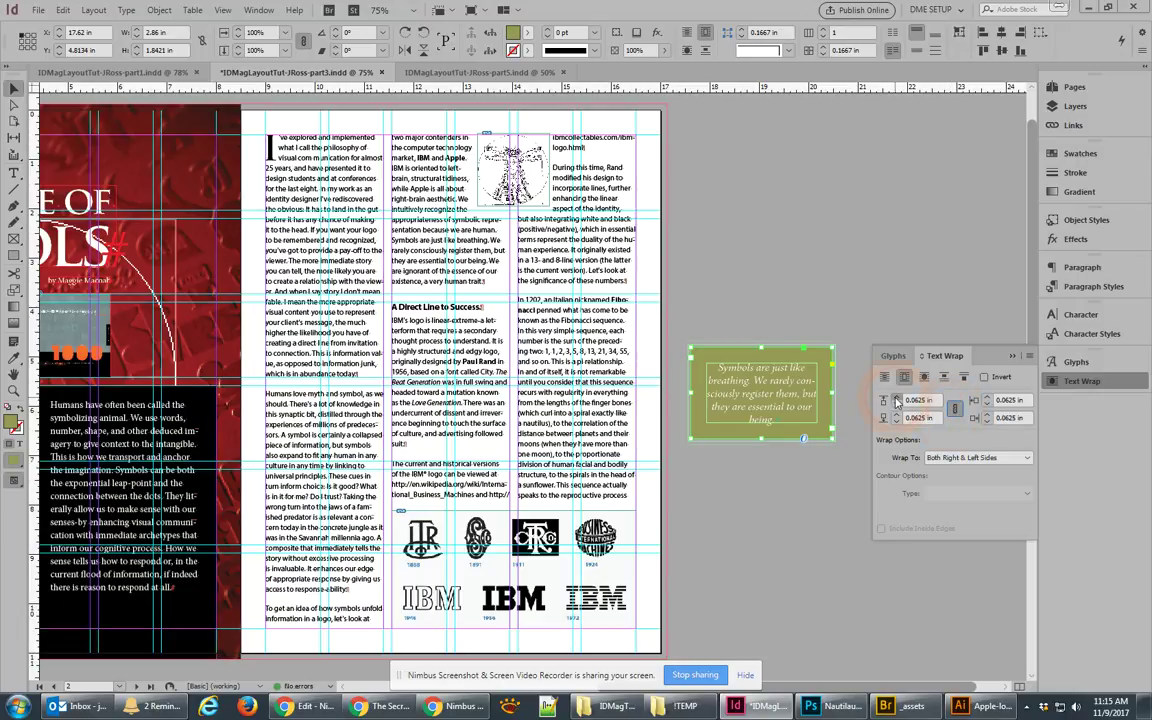
click(896, 398)
click(896, 398)
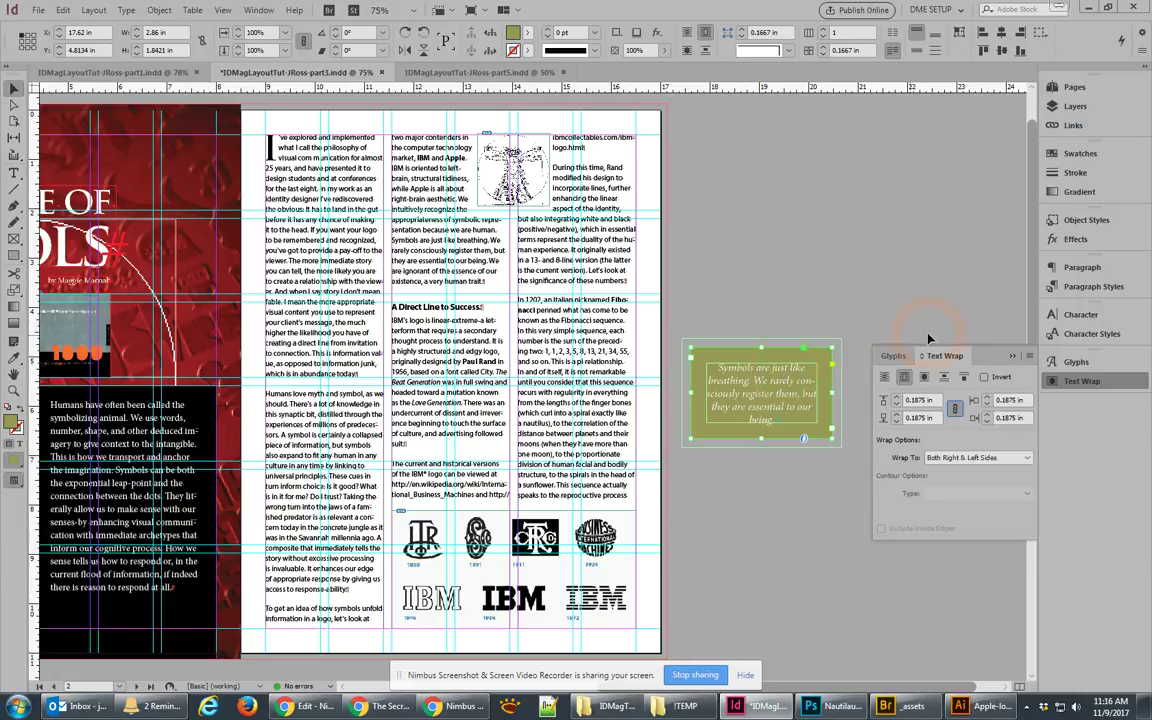
Create an object style named "pullquote1" from the green quote frame, based on [None].
click(1082, 220)
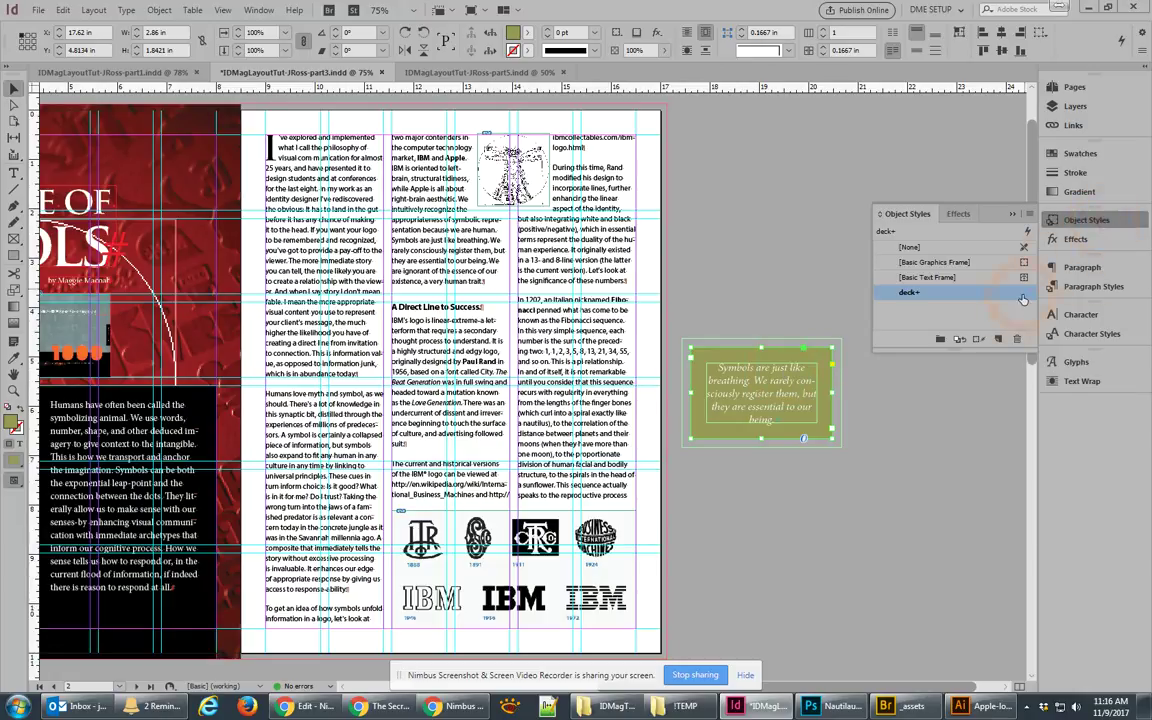
click(998, 340)
double_click(915, 308)
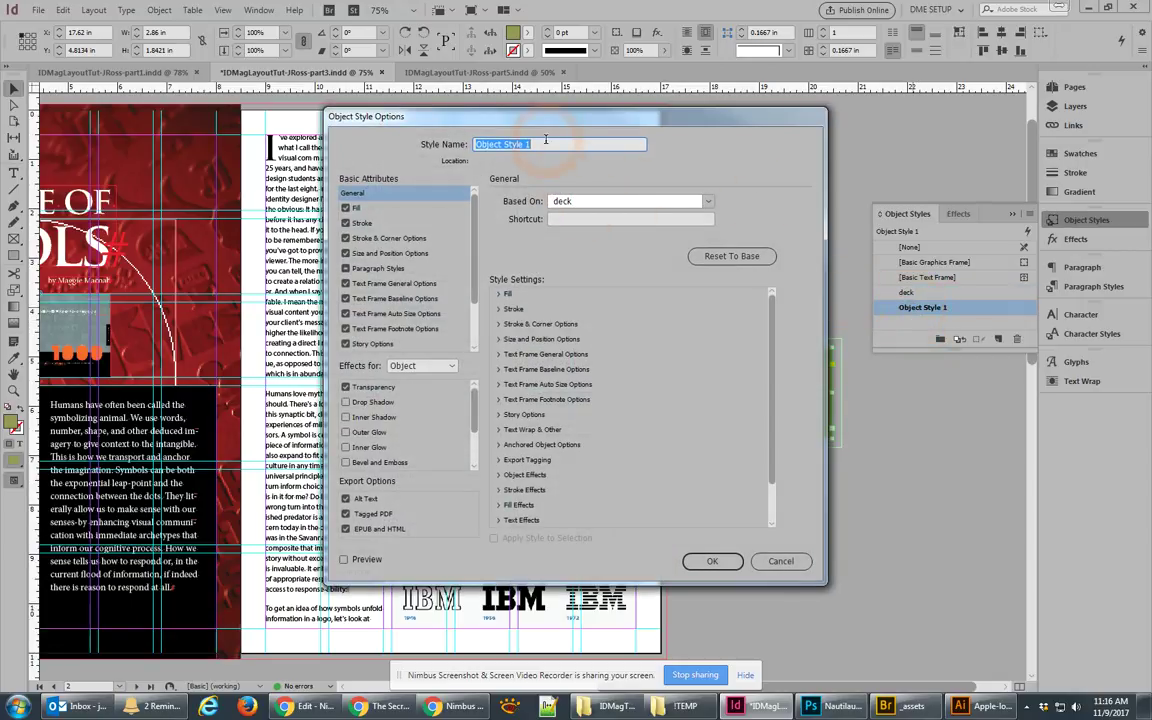
text(pullquote1)
click(692, 204)
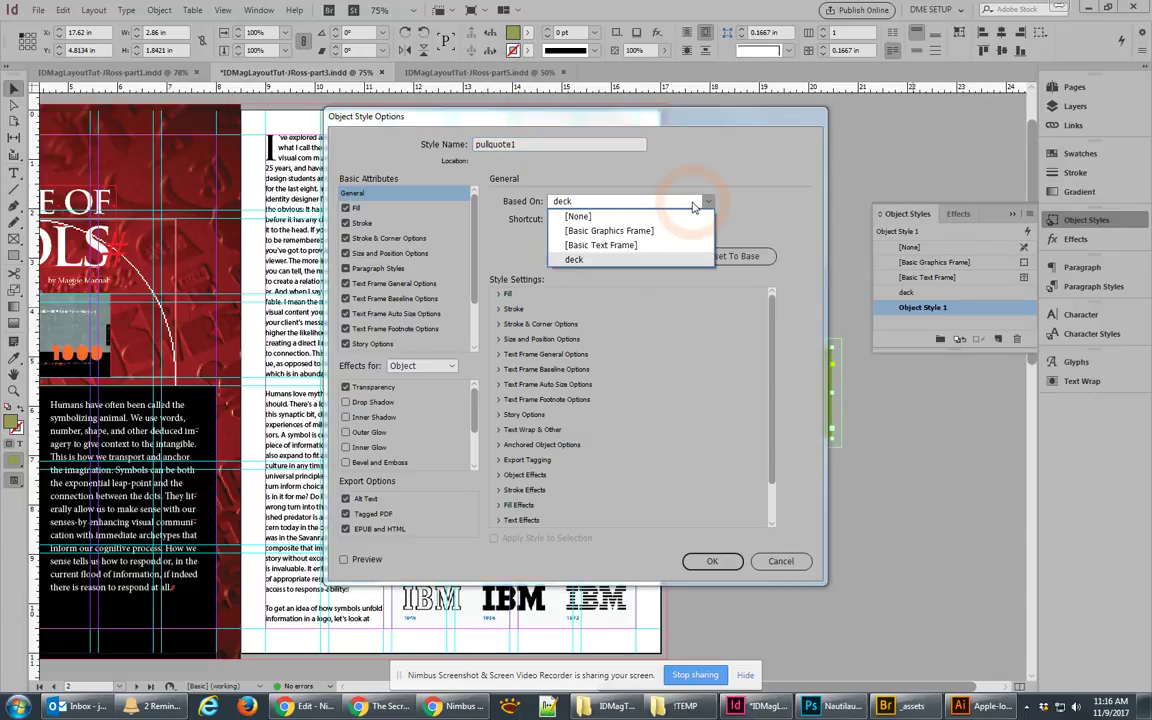
click(585, 217)
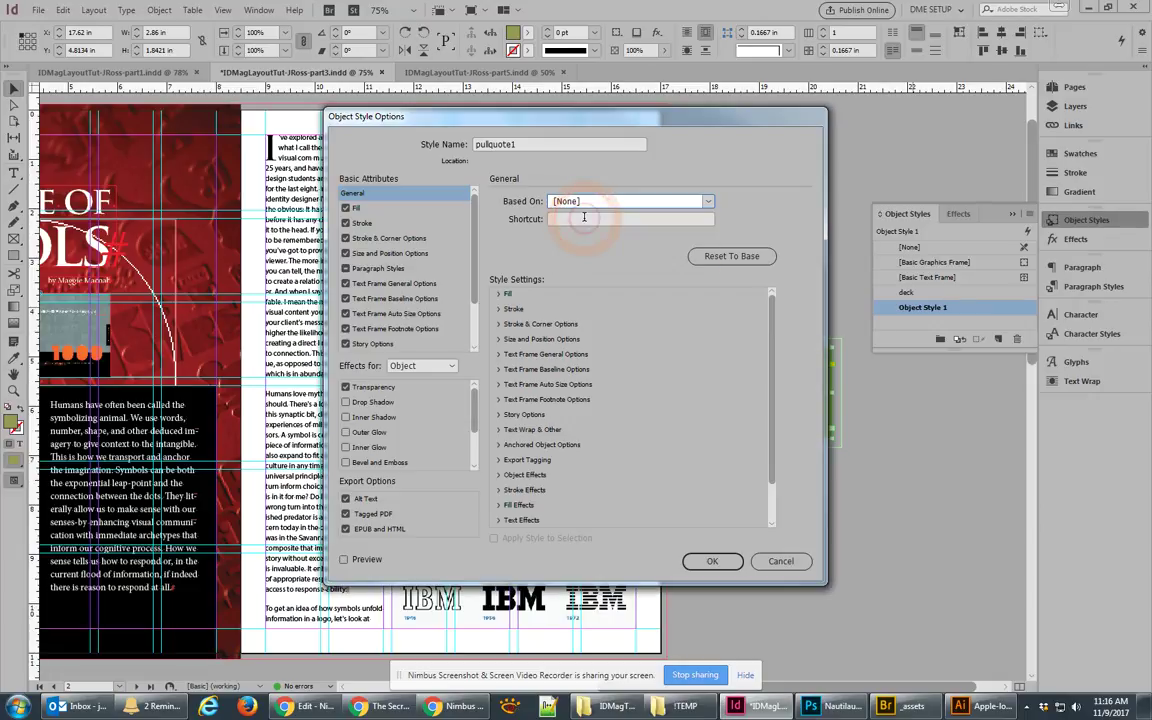
click(712, 562)
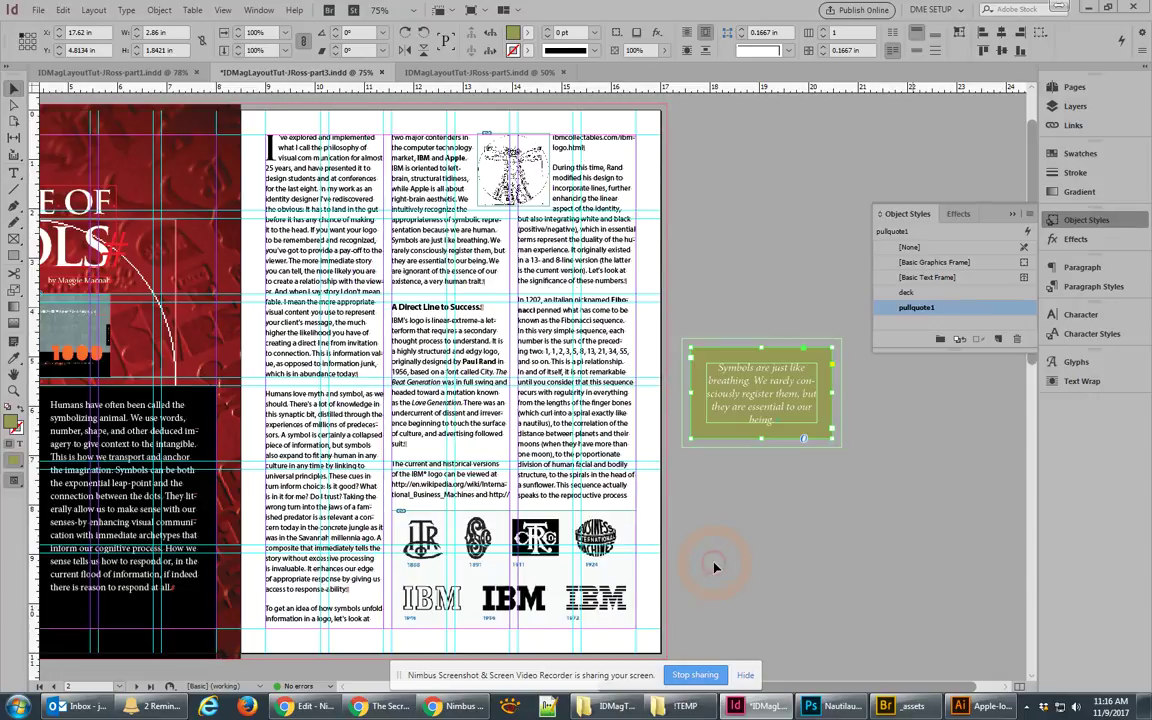
Move the pull quote between the first and second text columns and narrow it to about 1.89 in wide.
drag(773, 405, 379, 354)
drag(448, 342, 374, 323)
drag(386, 378, 388, 374)
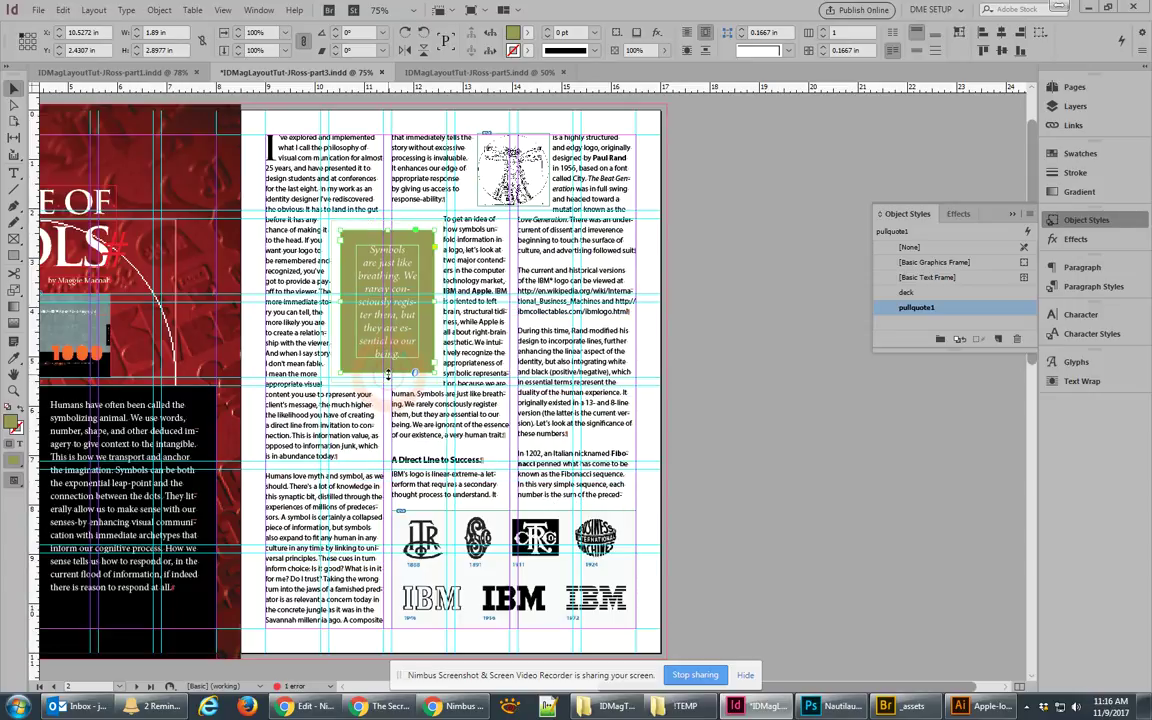
Nudge the pull quote up between the columns to about Y 2.07 in to adjust the surrounding text wrap.
drag(395, 280, 395, 268)
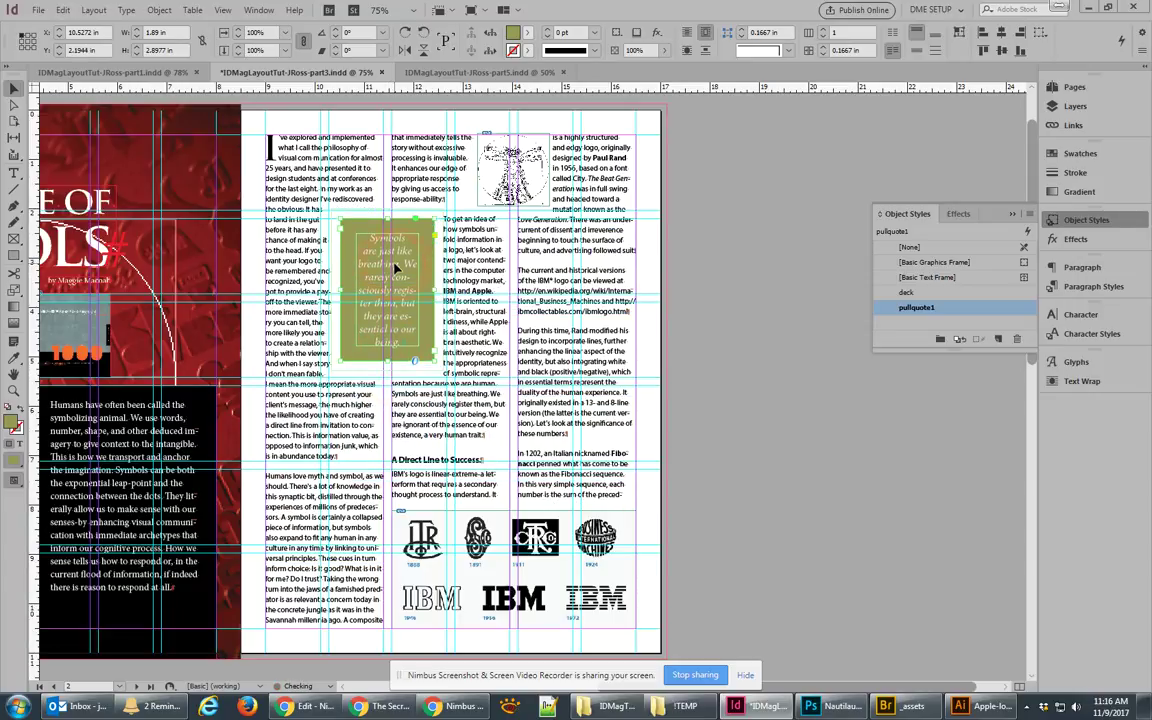
key(Up)
key(Up)
key(Up)
key(Up)
key(Up)
key(Up)
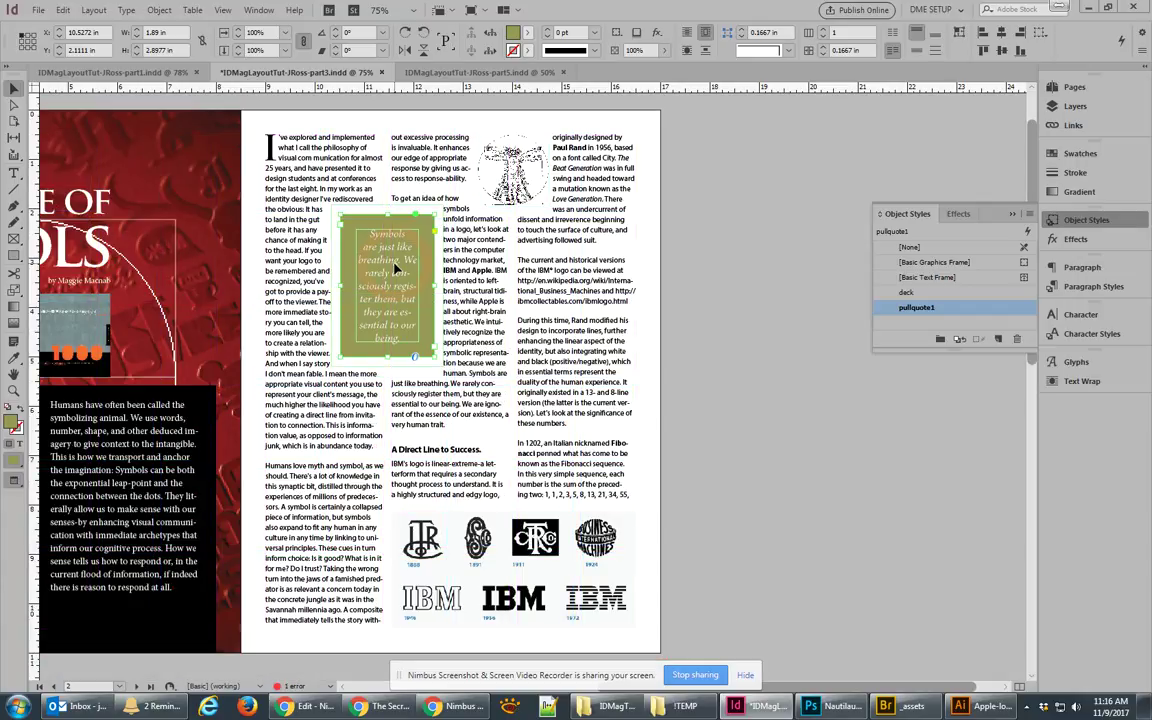
key(Up)
key(Up)
key(Up)
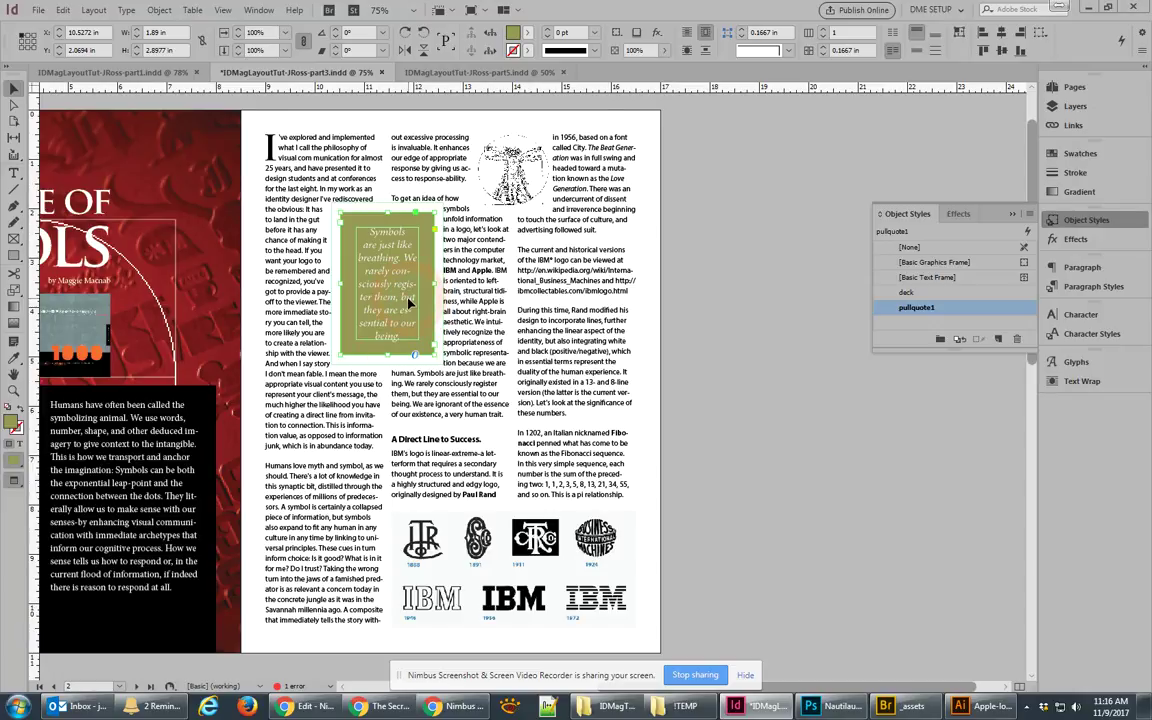
Correct the misspelled name of the "puu quote" paragraph style to "pull quote".
click(1084, 288)
double_click(950, 416)
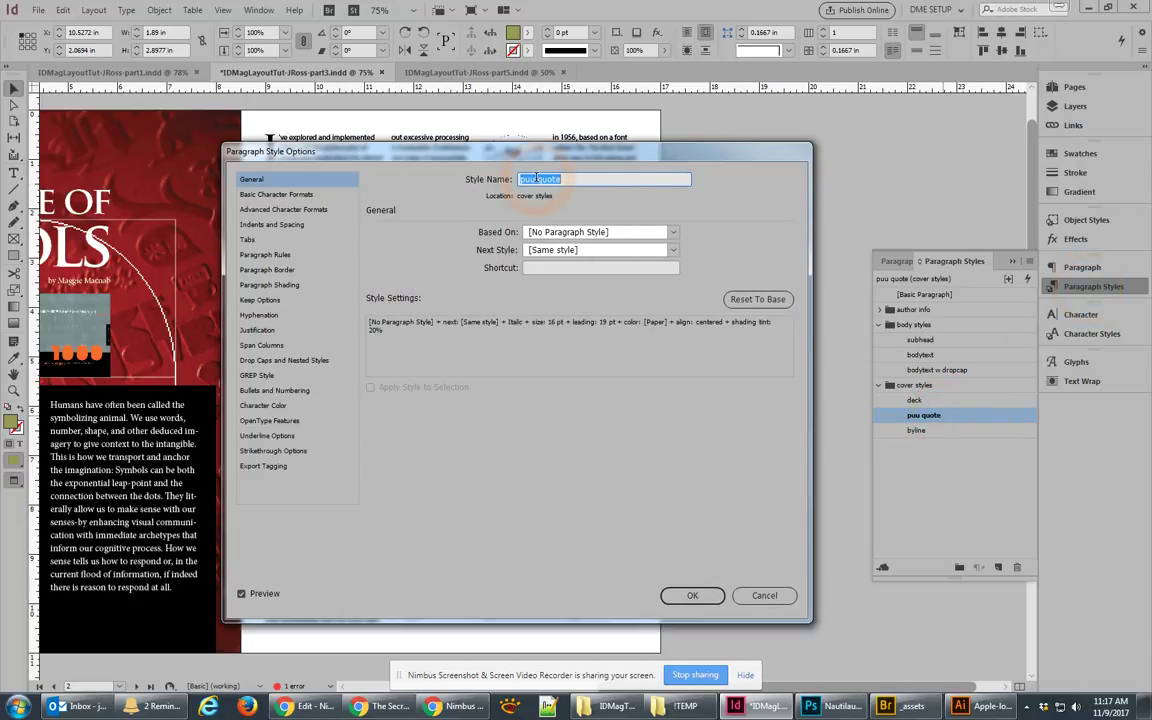
click(538, 179)
text(ll)
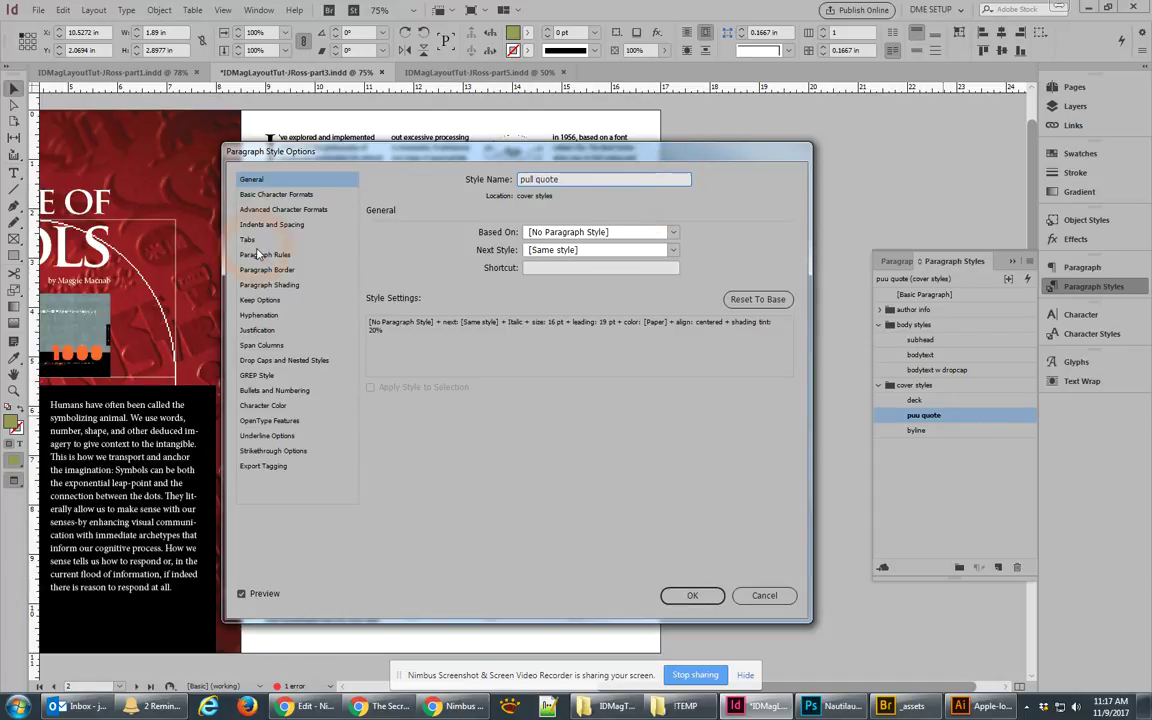
Turn off hyphenation in the "pull quote" paragraph style and apply the change.
click(259, 316)
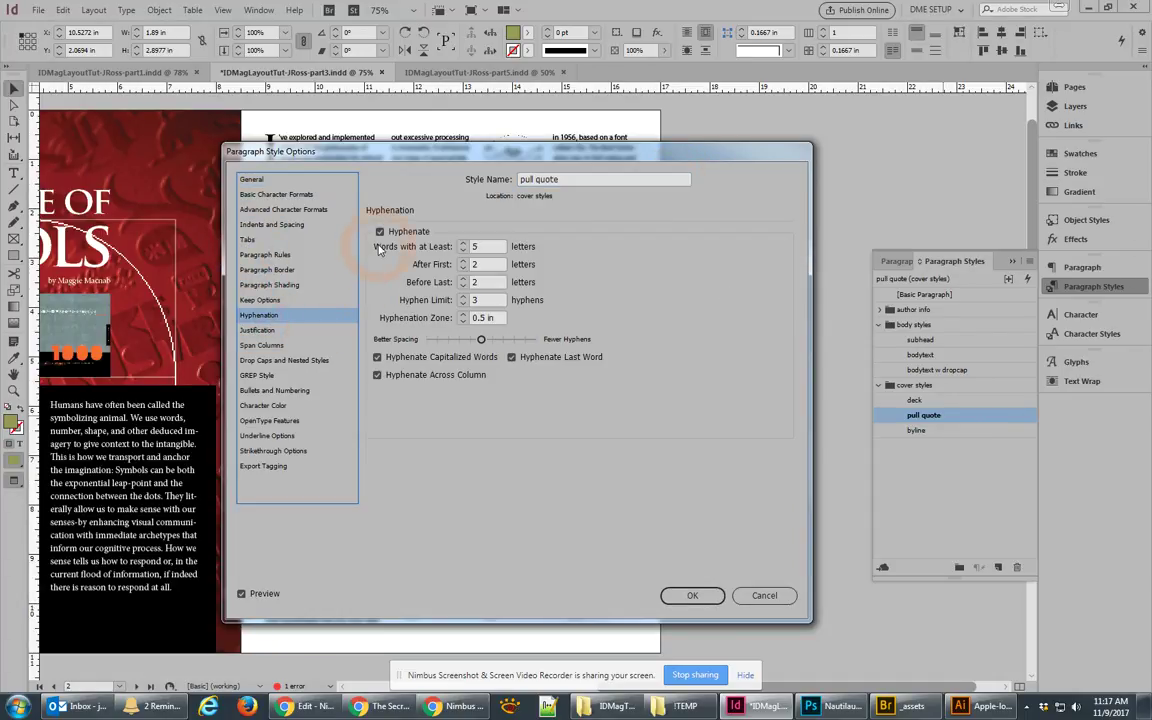
click(379, 231)
drag(424, 155, 672, 146)
click(760, 348)
click(948, 588)
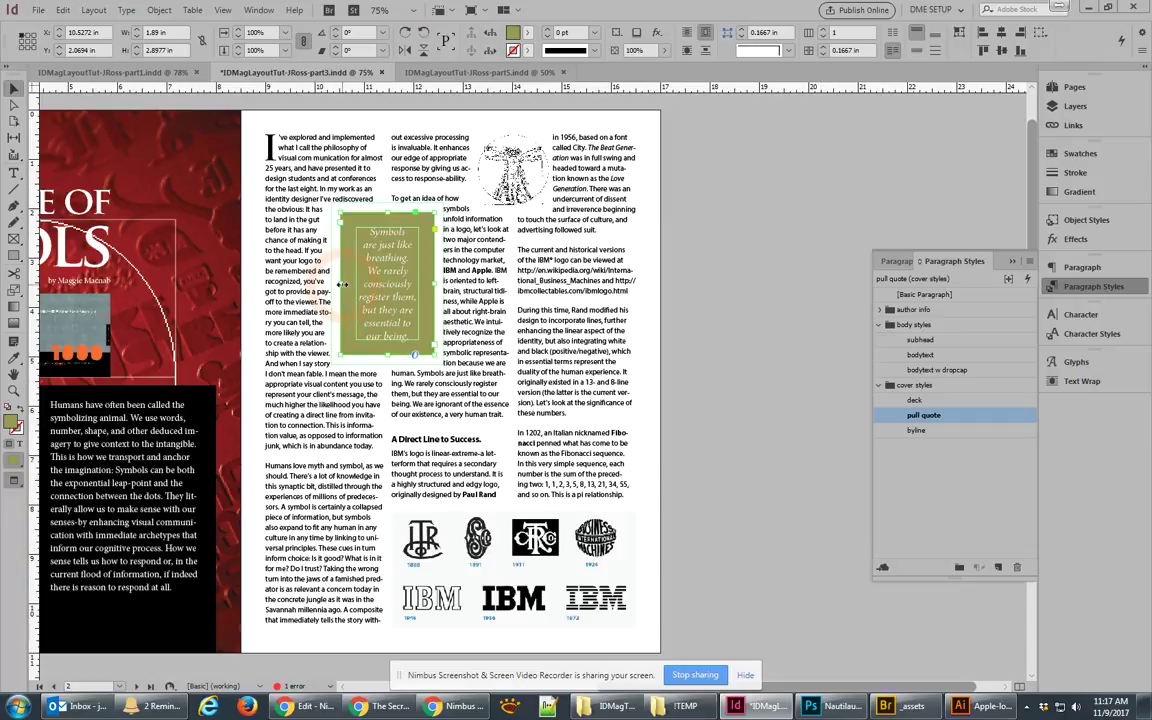
Nudge the green pull quote down between the columns to about Y 2.29 in and deselect it.
key(Down)
key(Down)
key(Down)
key(Down)
key(Down)
key(Down)
key(Down)
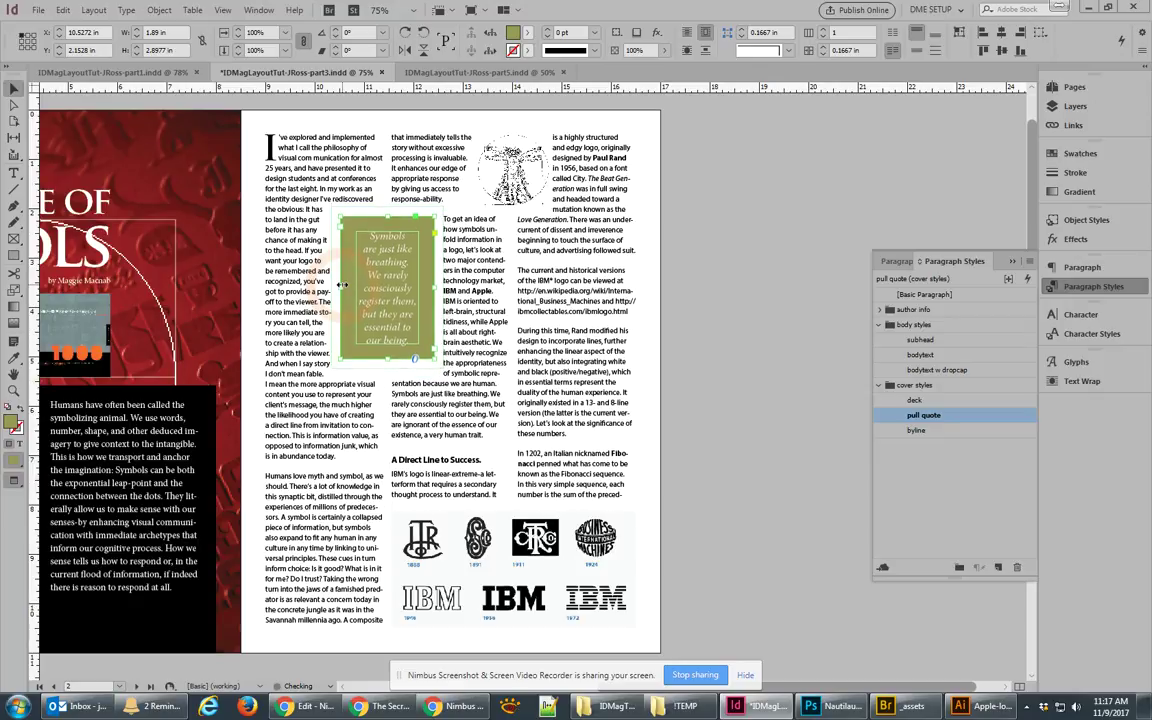
key(Down)
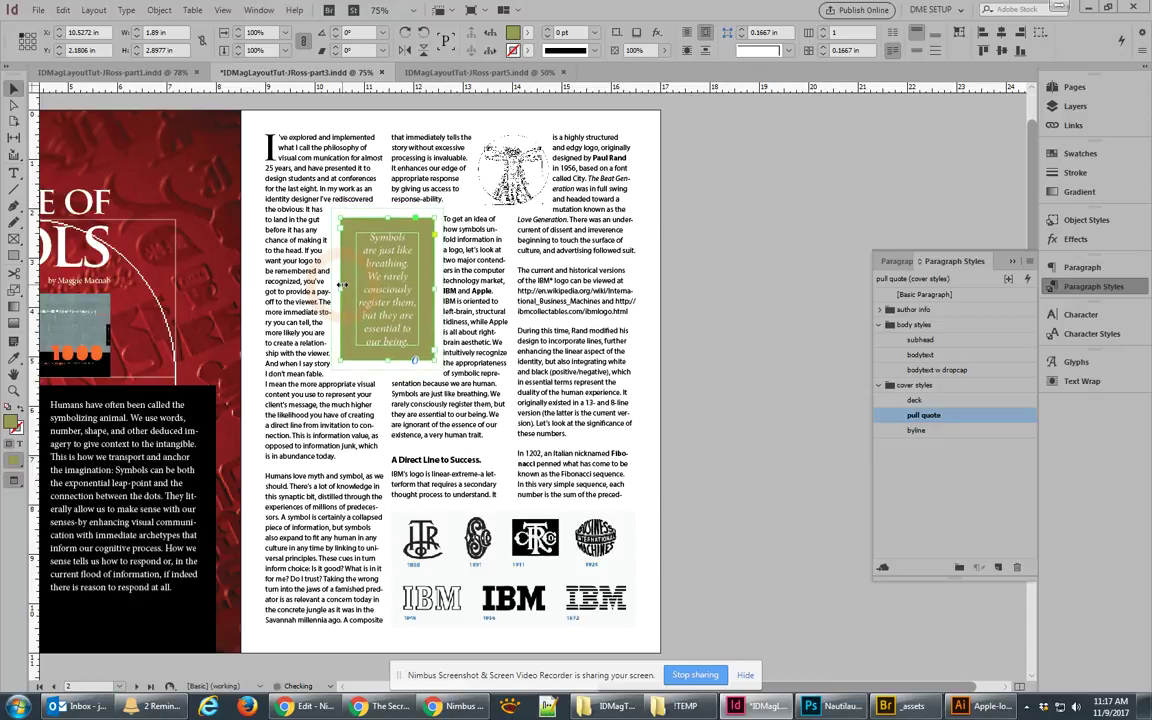
key(Down)
key(Down)
key(Down)
key(Down)
key(Down)
key(Down)
key(Down)
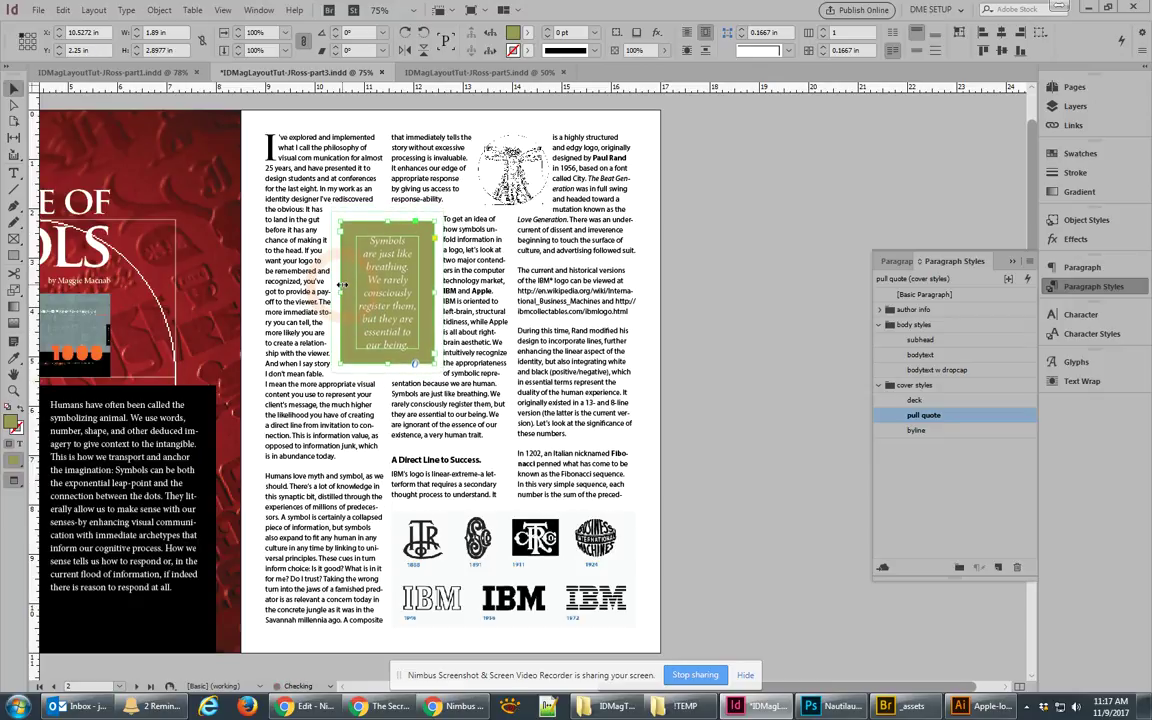
key(Down)
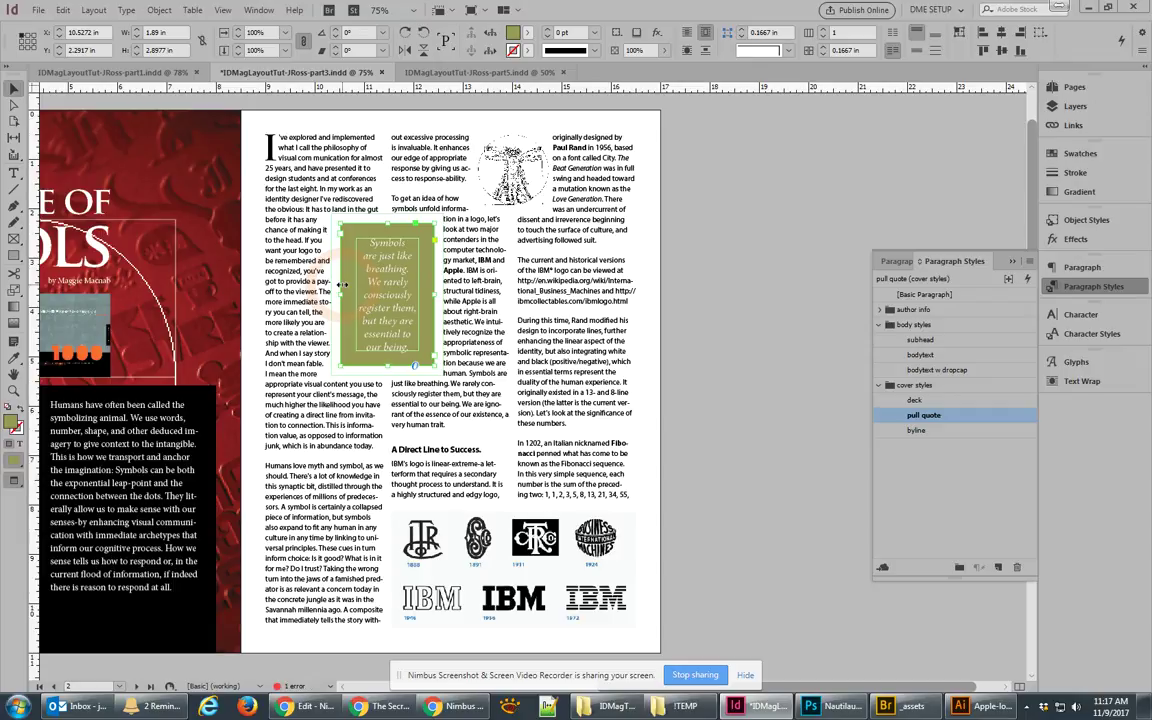
click(812, 243)
click(655, 308)
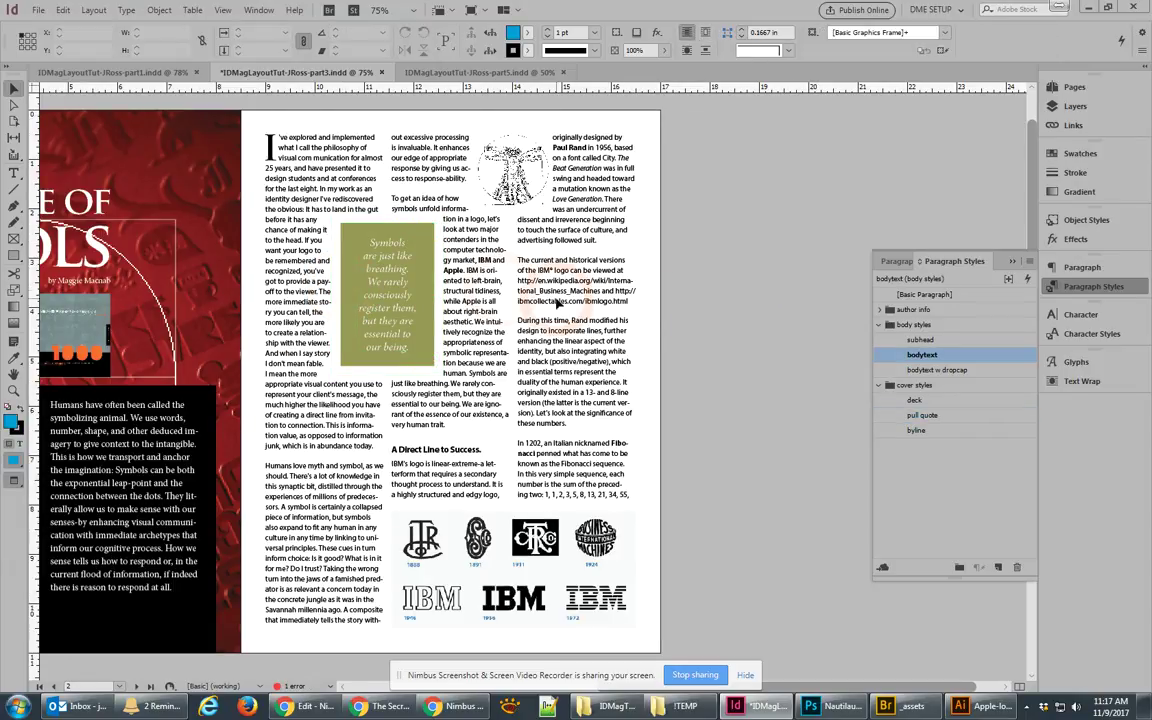
Nudge the Apple logo on page 3 to about X 2.13 in, Y 8.49 in to adjust the surrounding text wrap.
scroll(478, 538, down, 15)
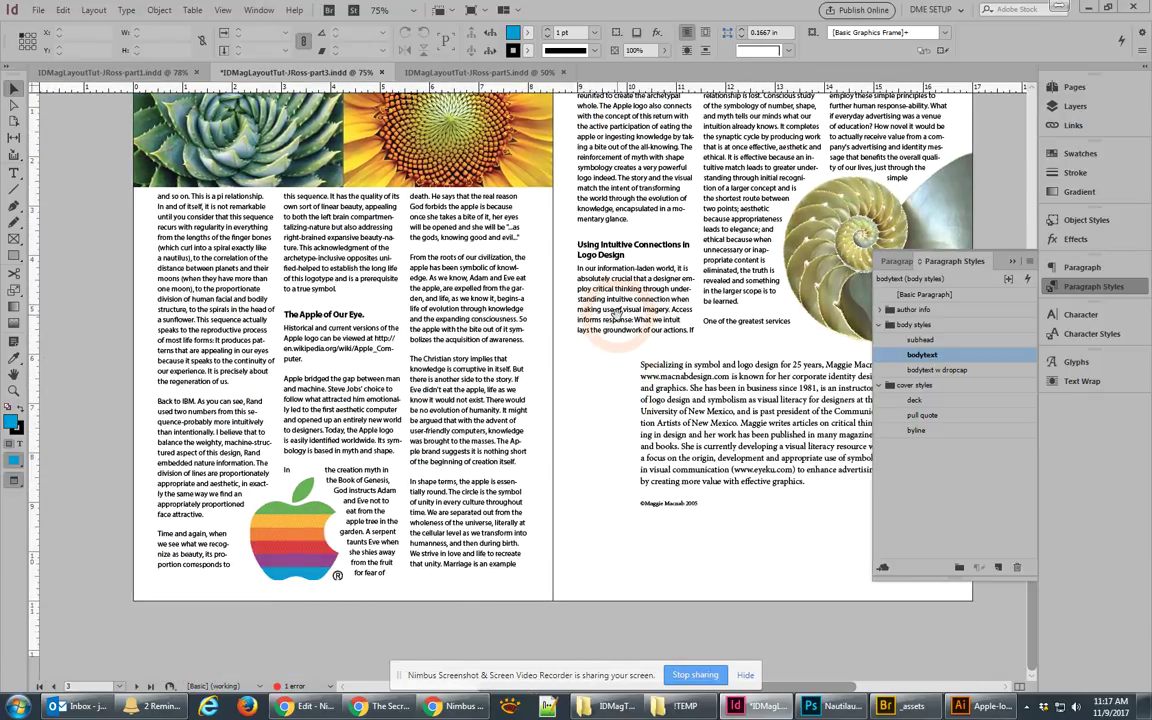
click(290, 482)
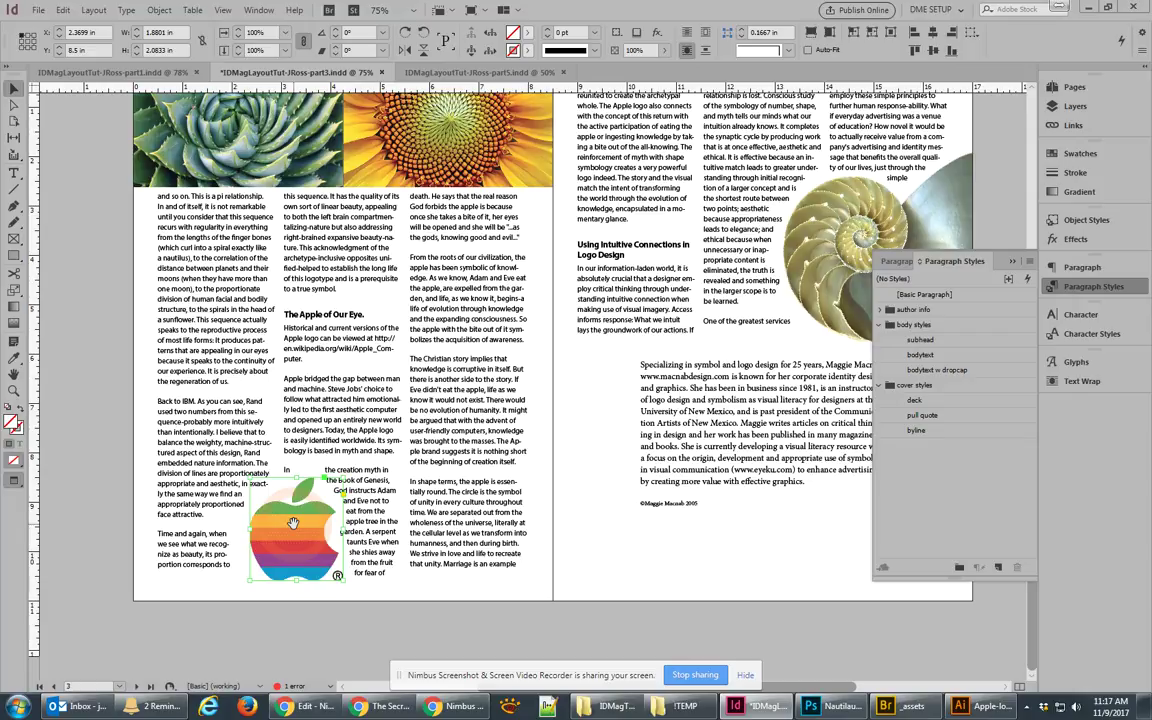
drag(293, 523, 293, 518)
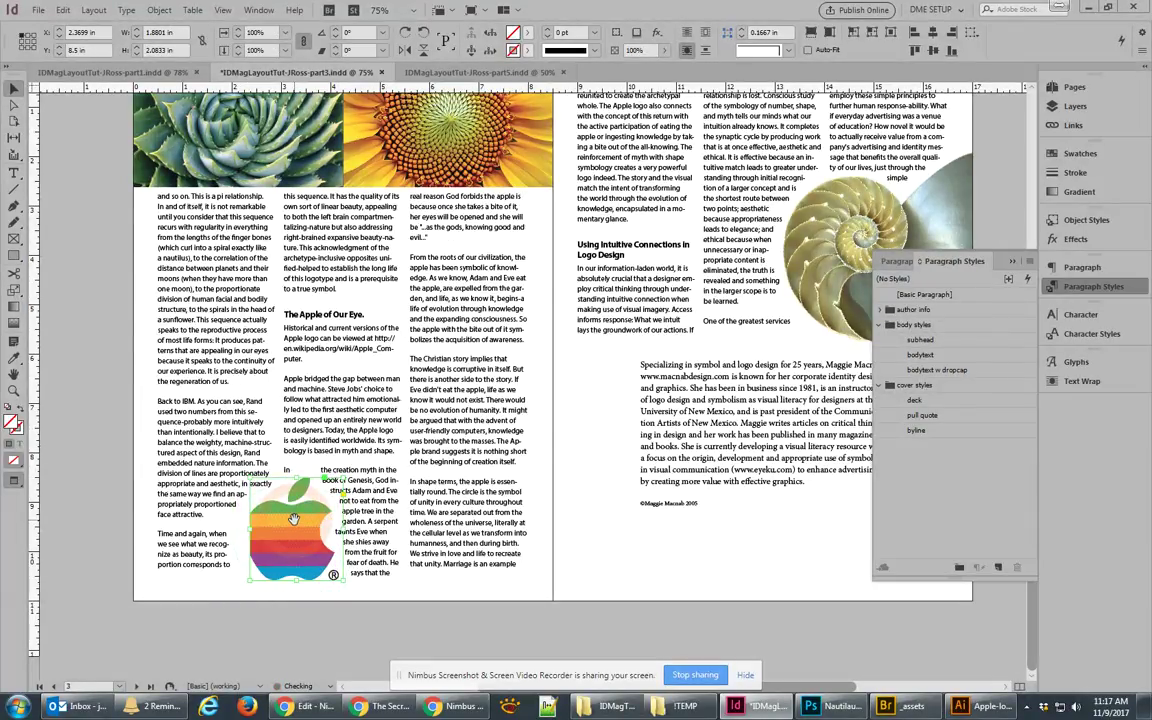
key(Down)
key(Down)
key(Down)
key(Down)
key(Down)
key(Down)
key(Down)
key(Left)
key(Left)
key(Left)
key(Left)
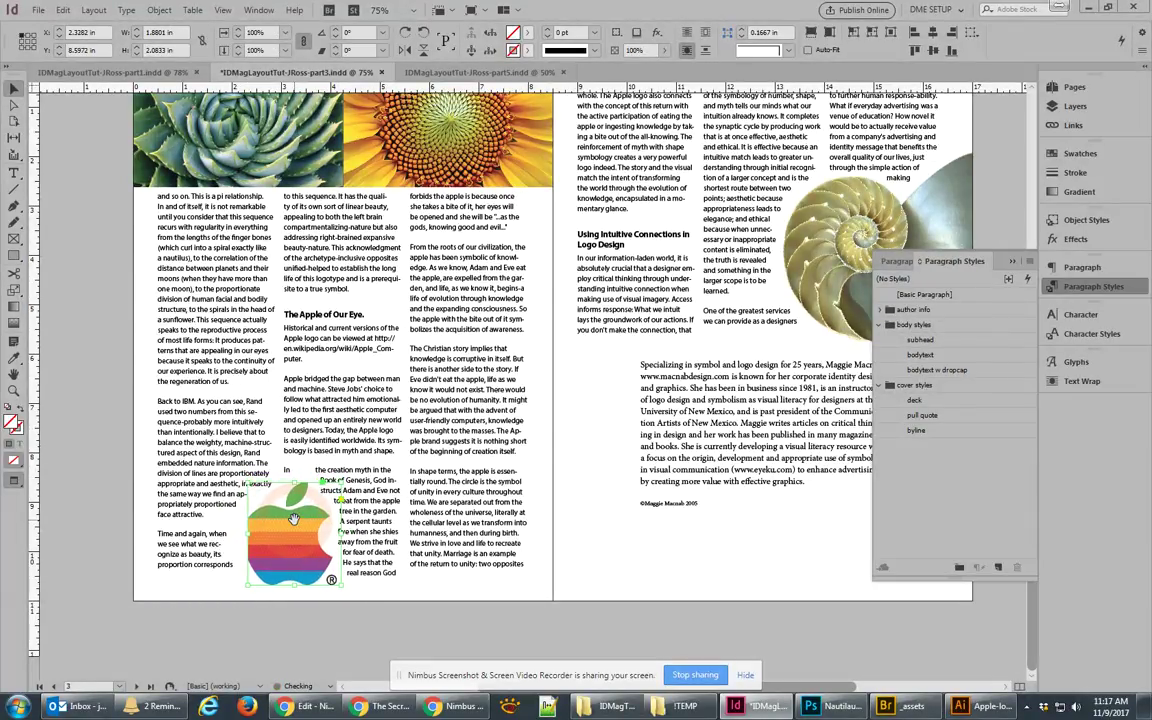
drag(294, 518, 295, 518)
key(Left)
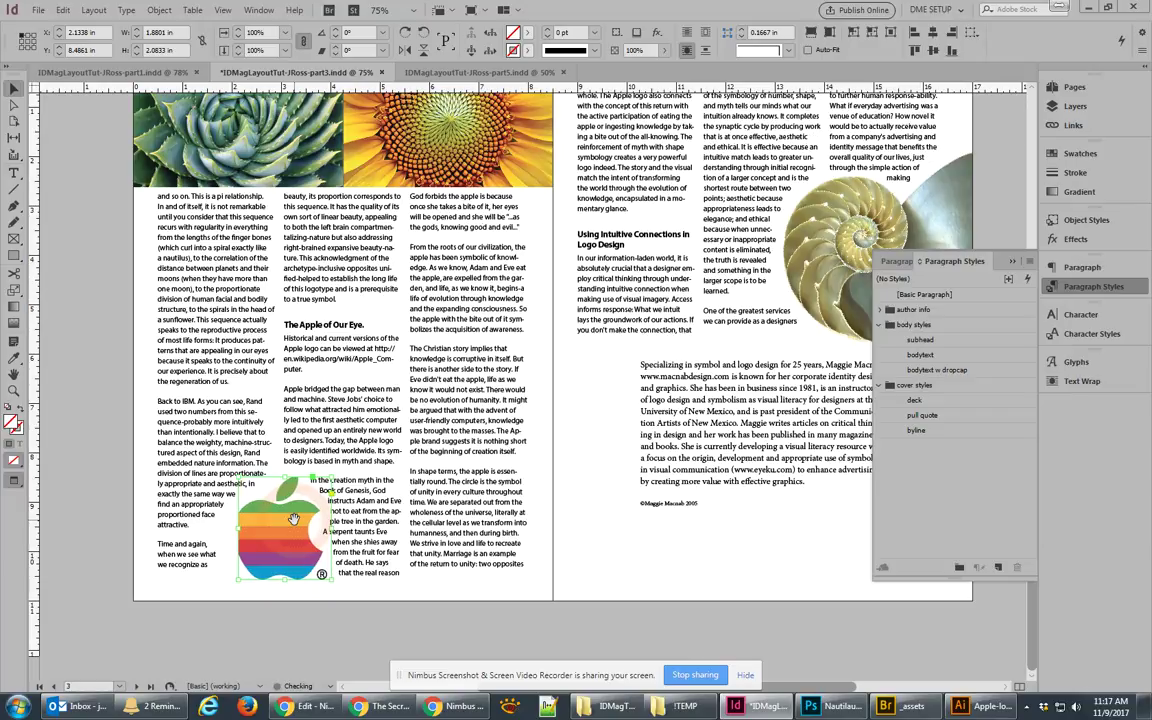
click(505, 595)
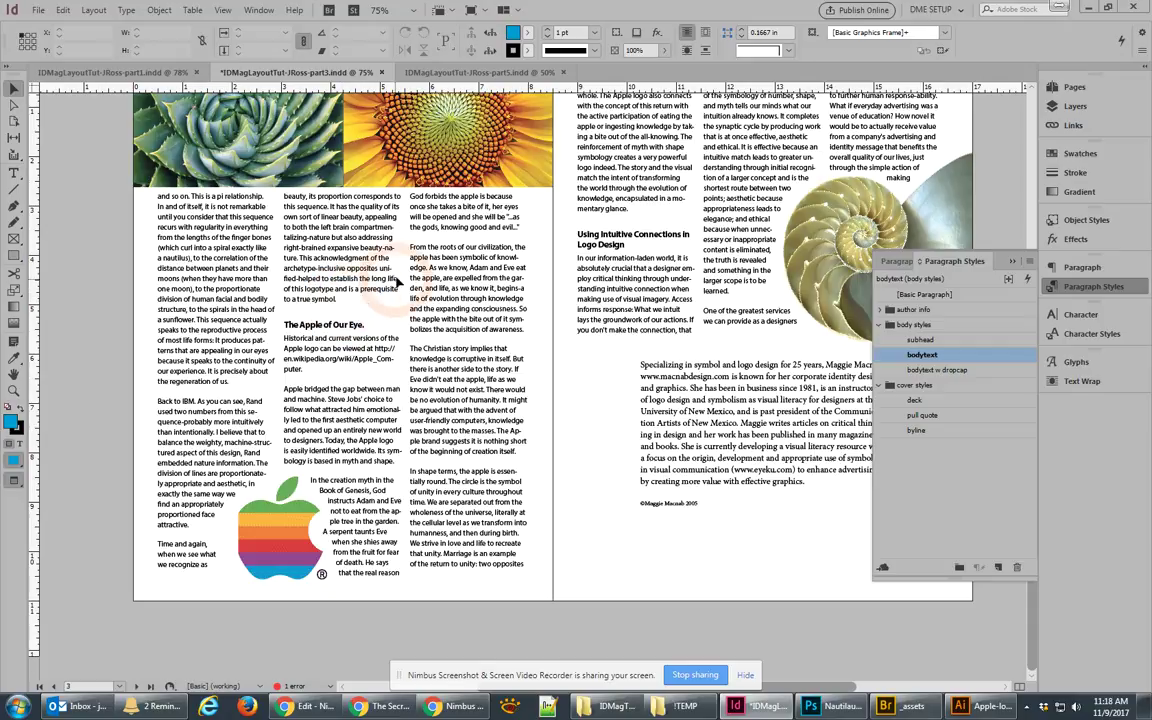
Unlock the text layer and select the sentence "The Apple brand suggests it is nothing short of the beginning of creation itself." for copying.
scroll(384, 290, up, 2)
scroll(384, 290, up, 1)
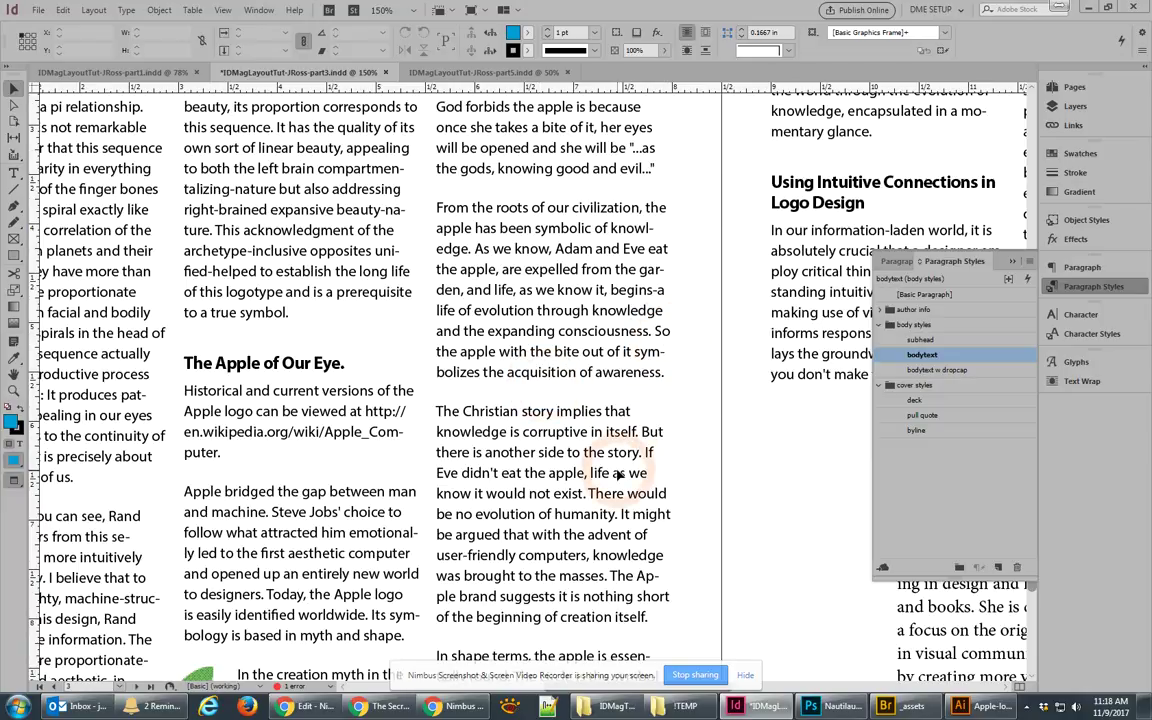
scroll(570, 450, down, 4)
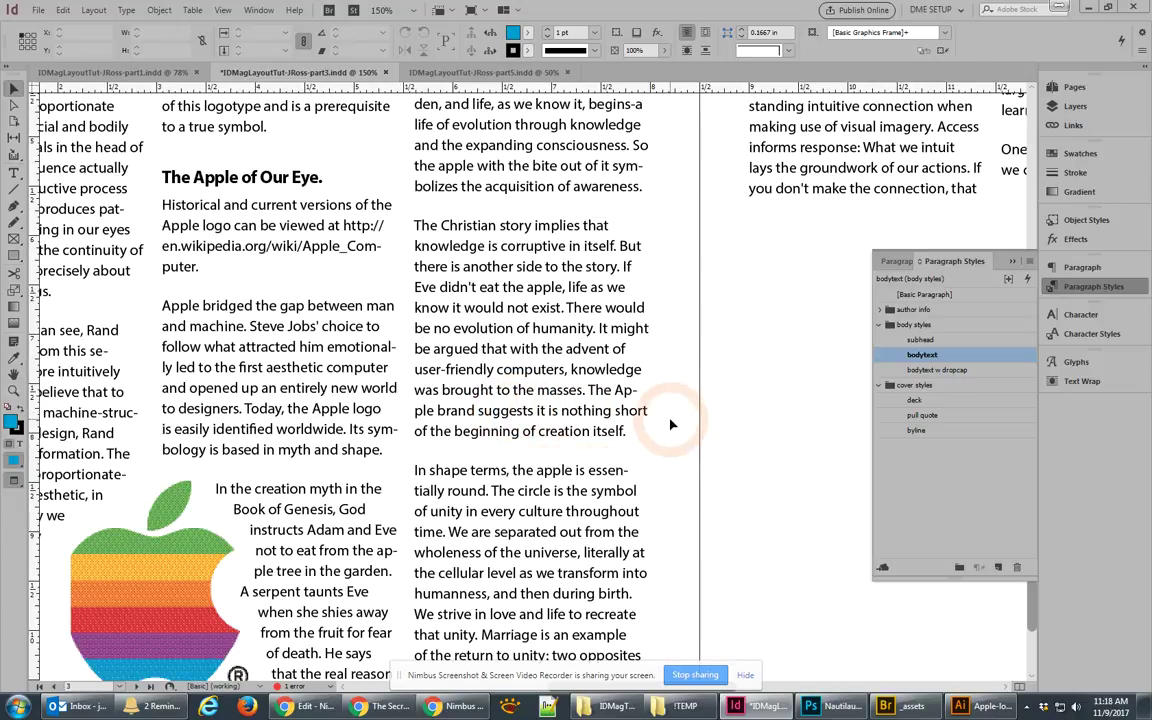
scroll(613, 484, down, 2)
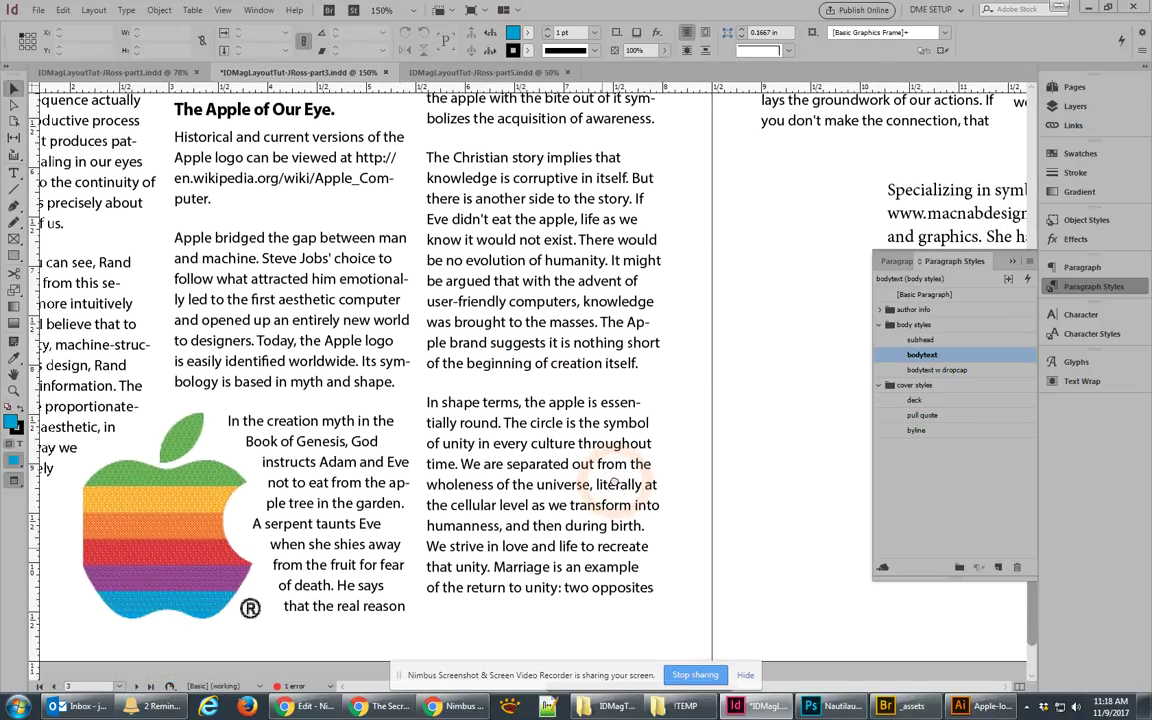
drag(614, 482, 539, 615)
drag(634, 289, 639, 388)
drag(525, 499, 612, 399)
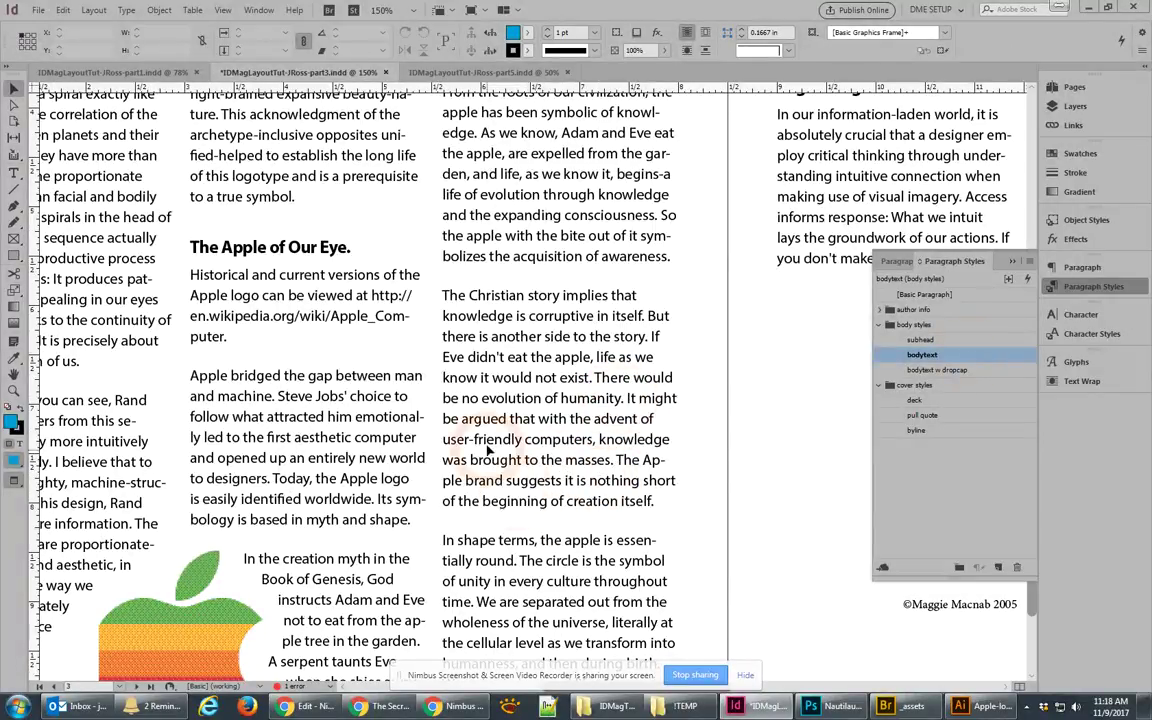
click(1086, 110)
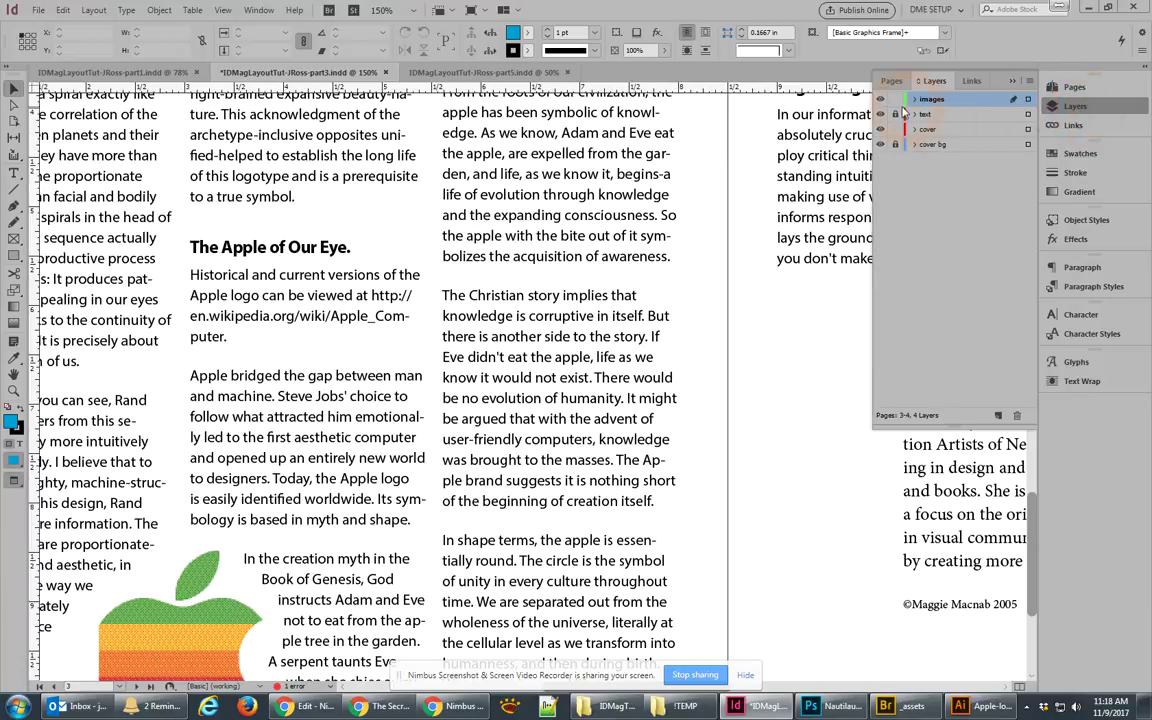
double_click(549, 566)
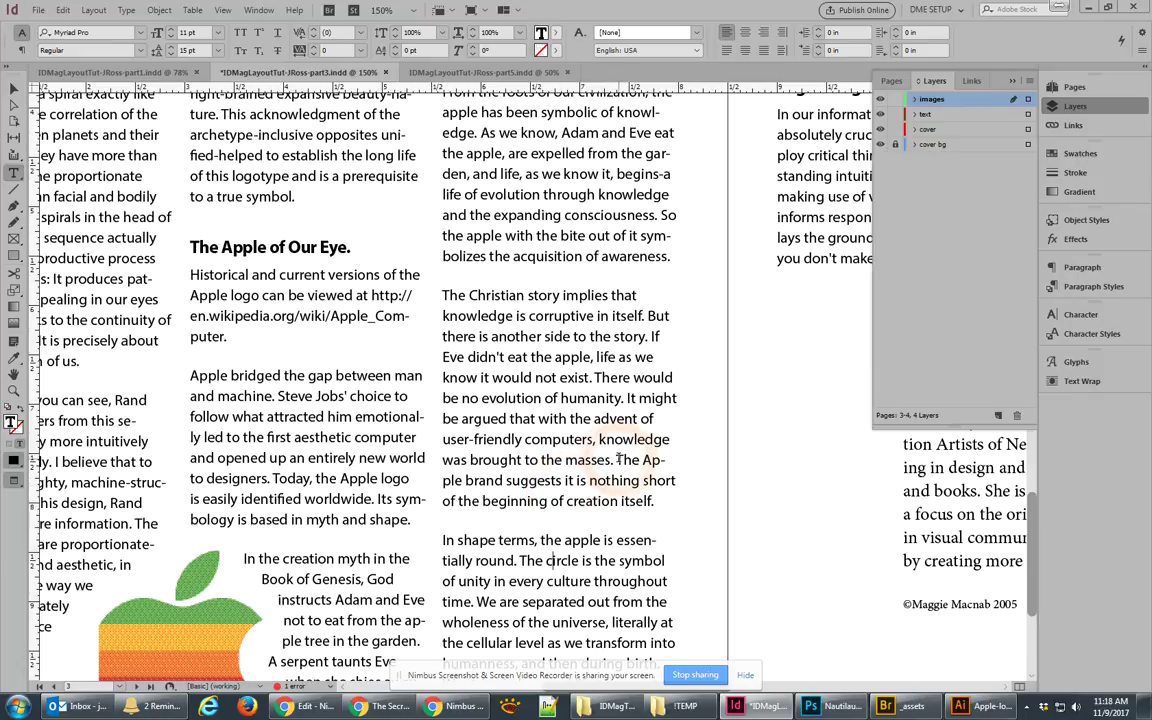
drag(616, 459, 657, 501)
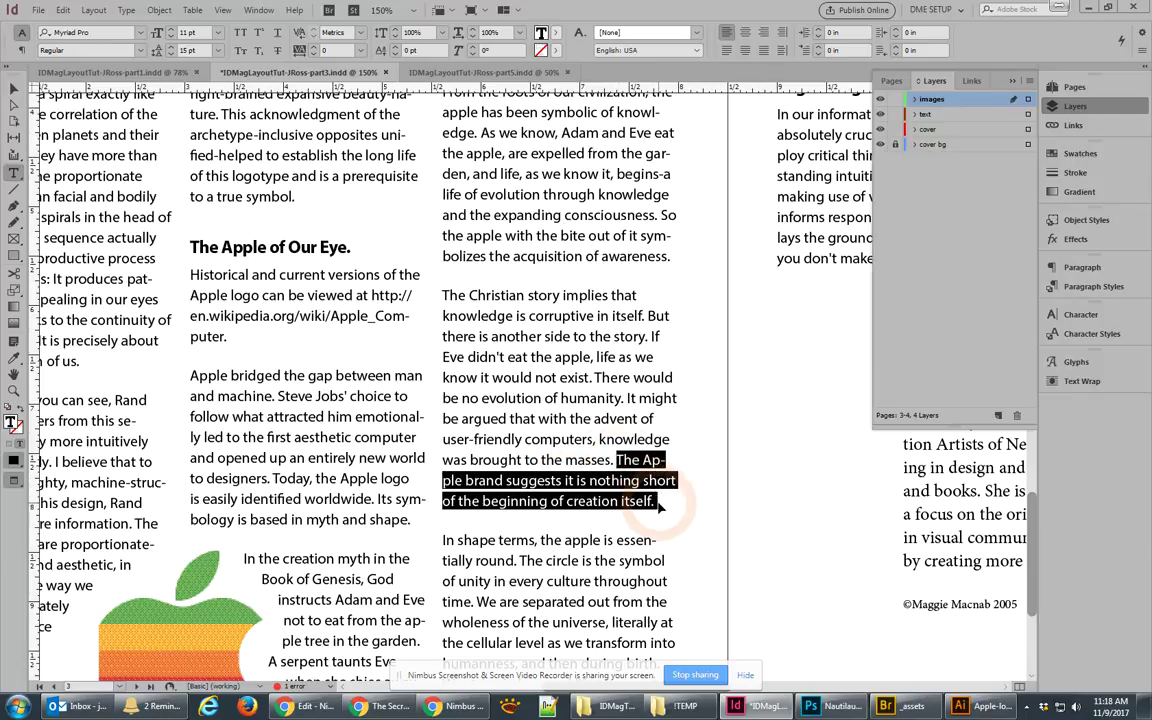
Lock the text layer, paste the copied Apple sentence as a new text frame, and move it beside the author bio across the spine.
click(812, 608)
key(ctrl+minus)
key(ctrl+minus)
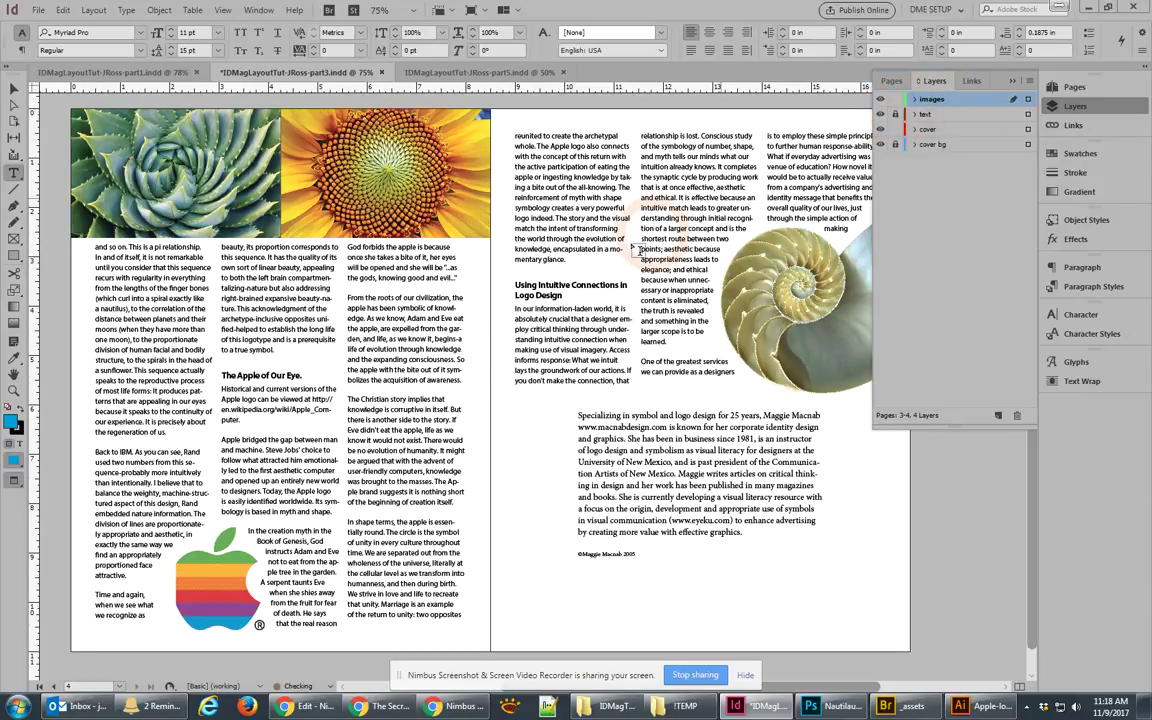
text(The Apple brand suggests it is nothing short of the beginning of creation itself.)
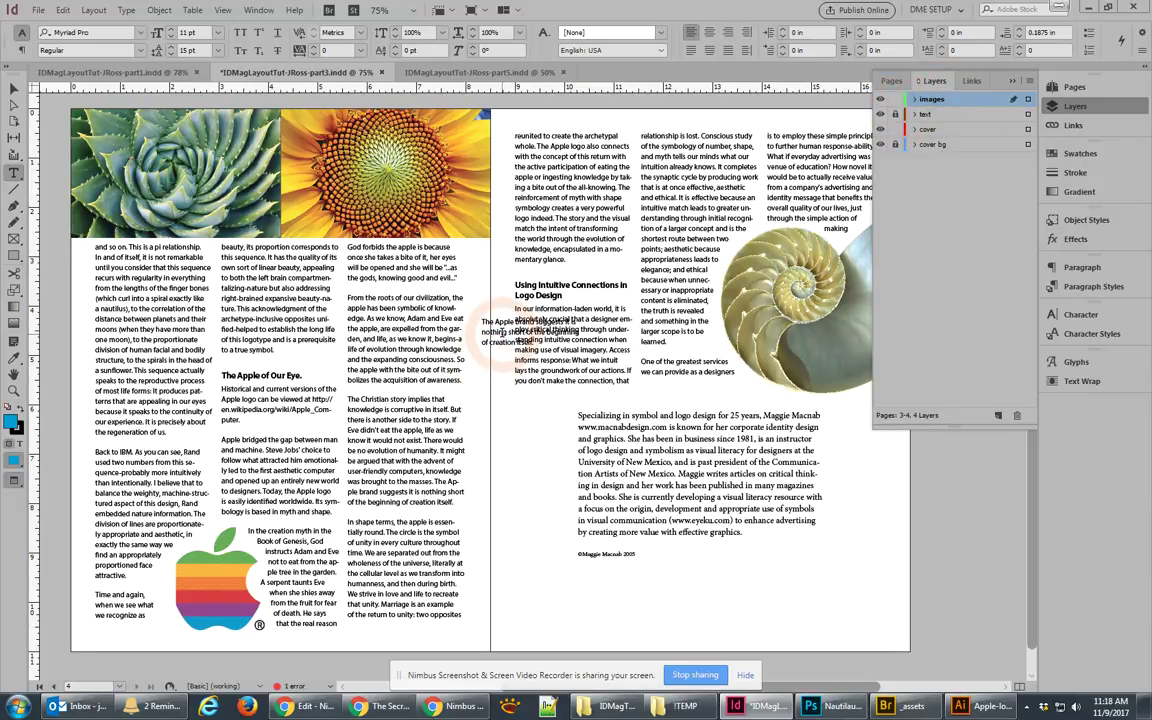
click(14, 88)
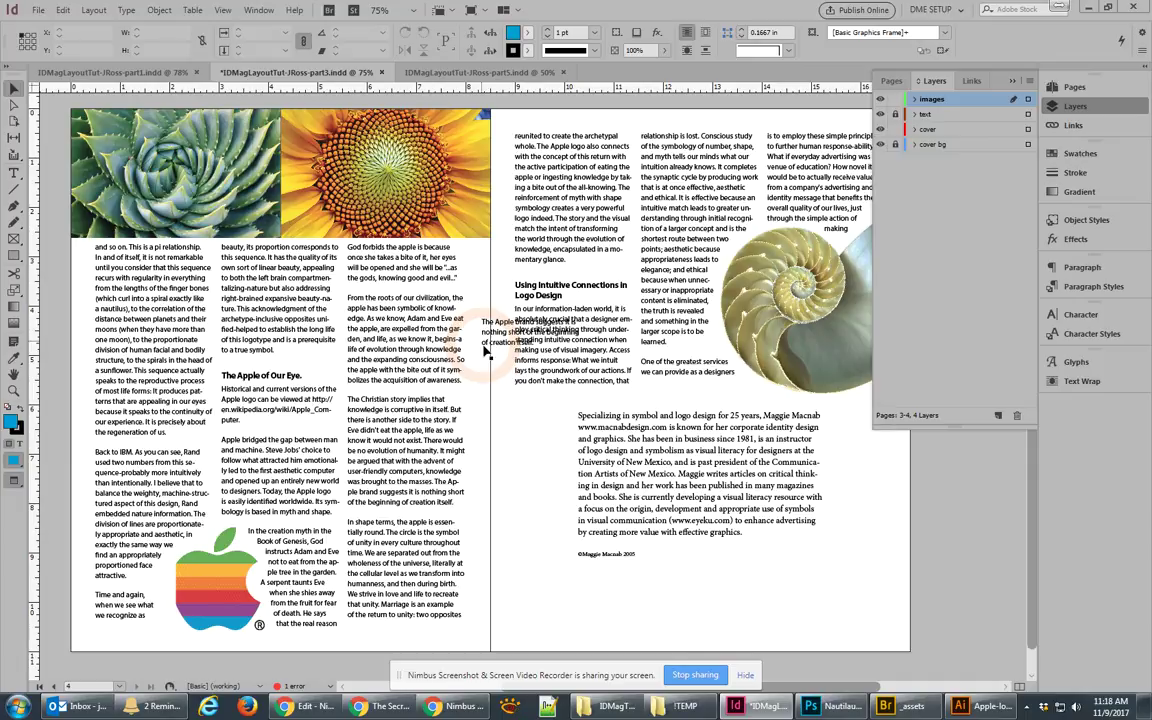
drag(500, 330, 492, 443)
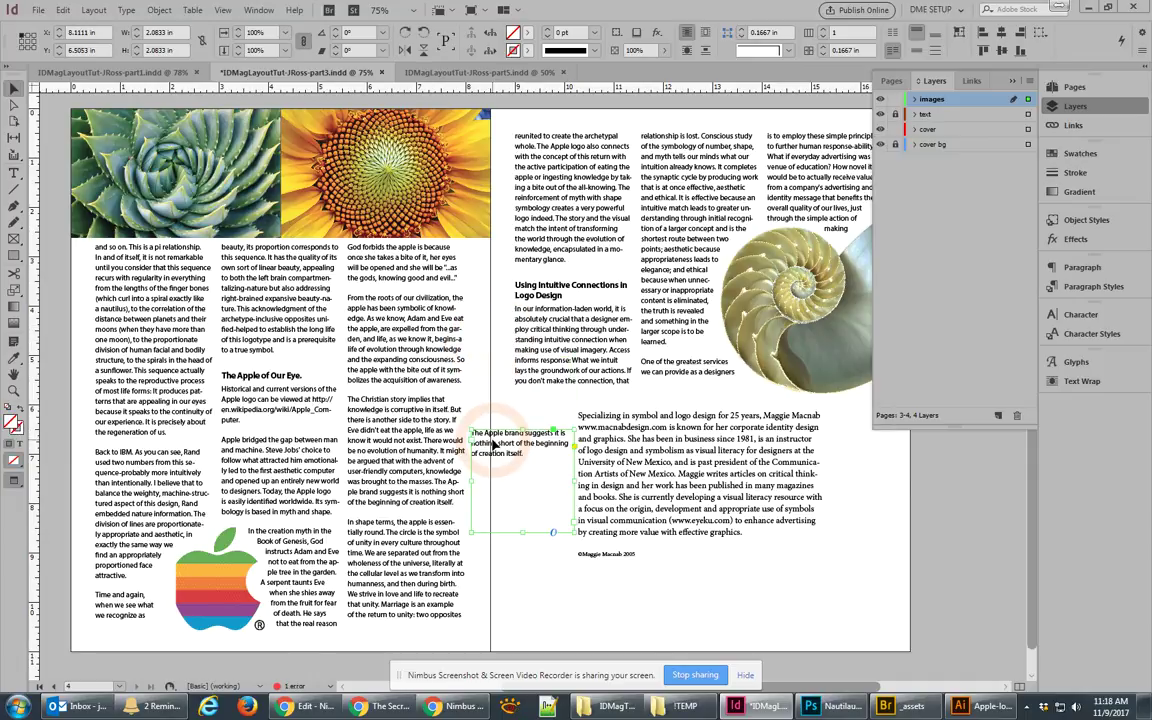
Move the "pull quote" paragraph style into the body styles group and apply it to the Apple quote frame.
click(1090, 412)
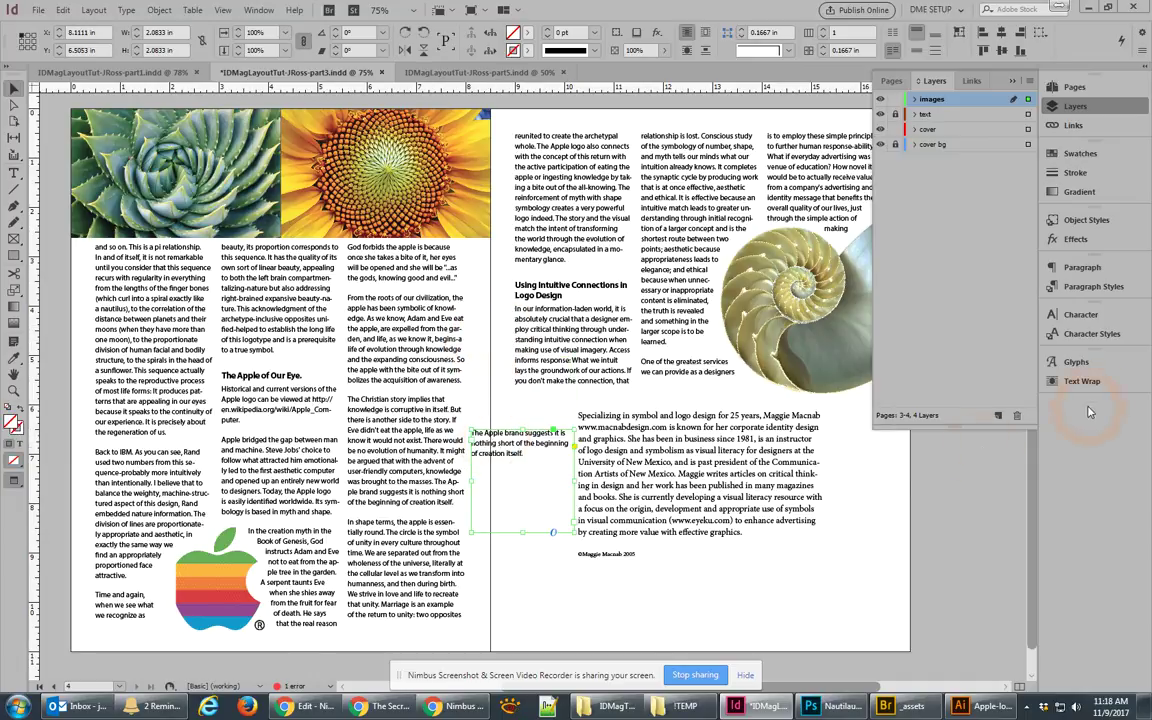
click(1096, 287)
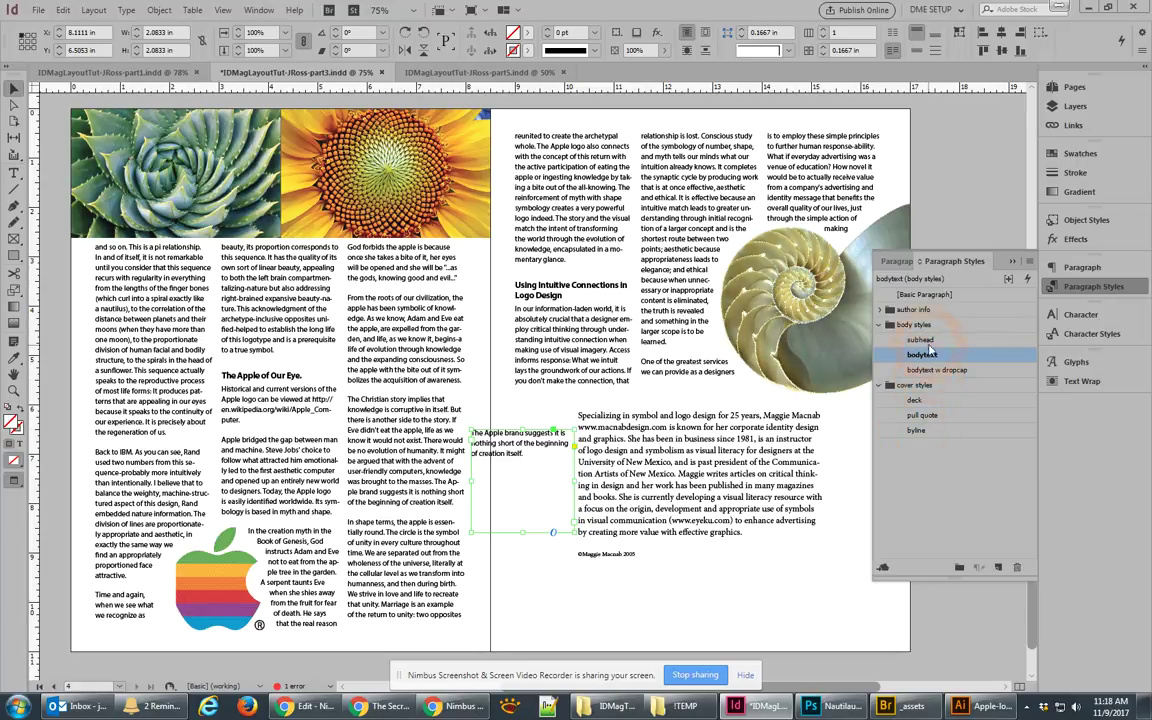
drag(922, 422, 922, 337)
click(925, 385)
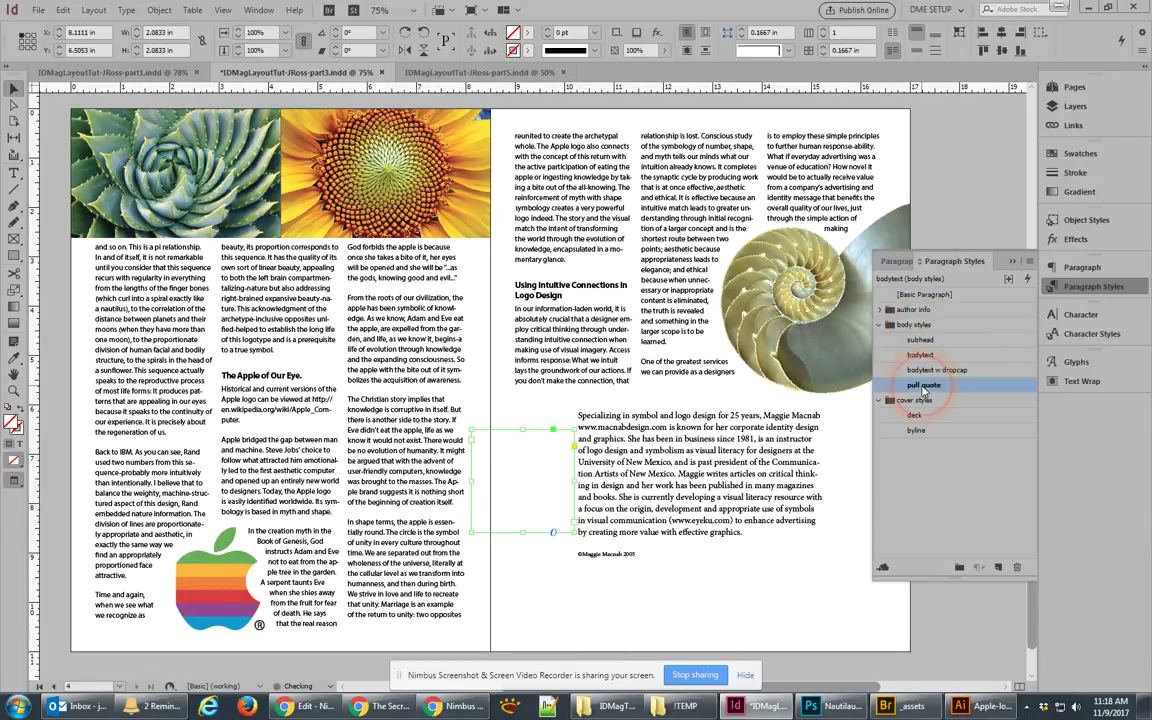
Apply the "pullquote1" object style to the Apple quote frame and remove the extra space after its text, making it about 1.84 in high.
click(1081, 221)
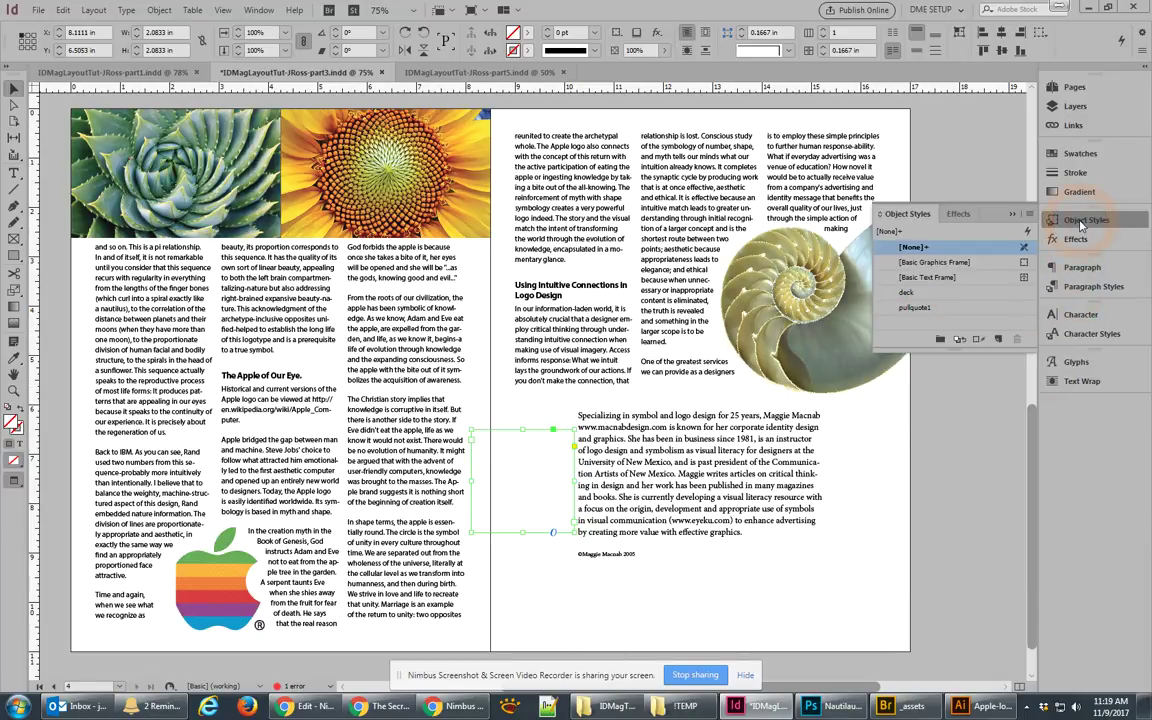
click(916, 307)
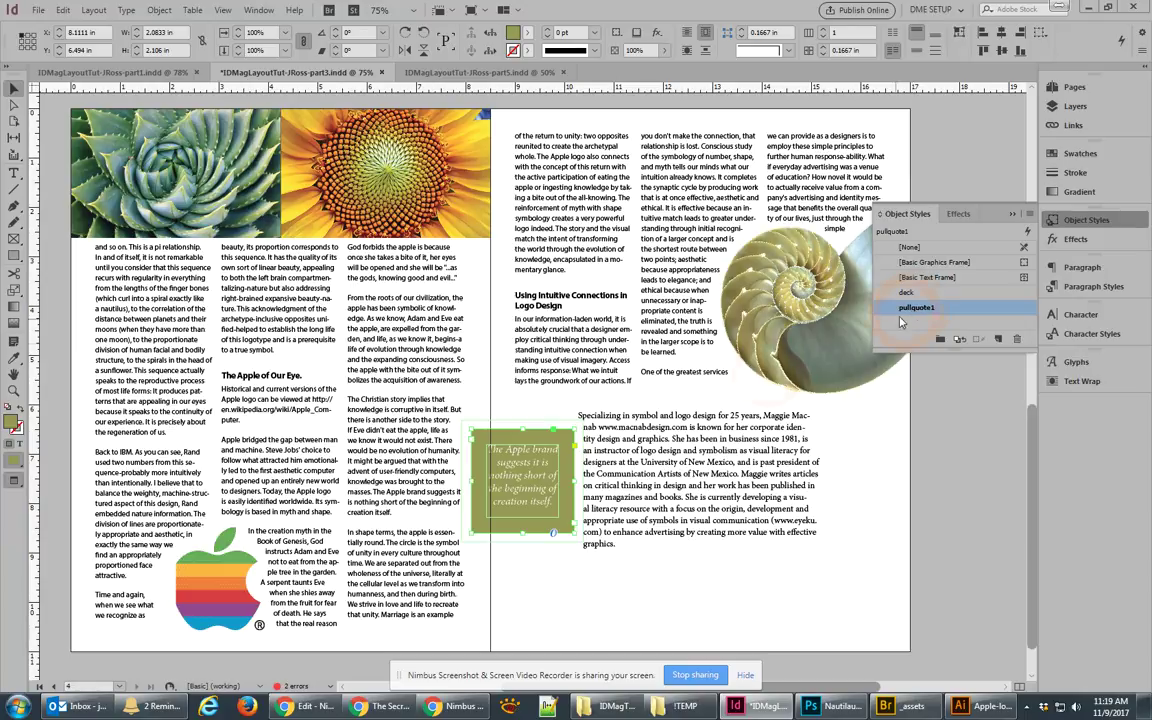
mouse_move(522, 531)
mouse_down()
mouse_move(521, 565)
mouse_move(521, 548)
mouse_up()
double_click(523, 527)
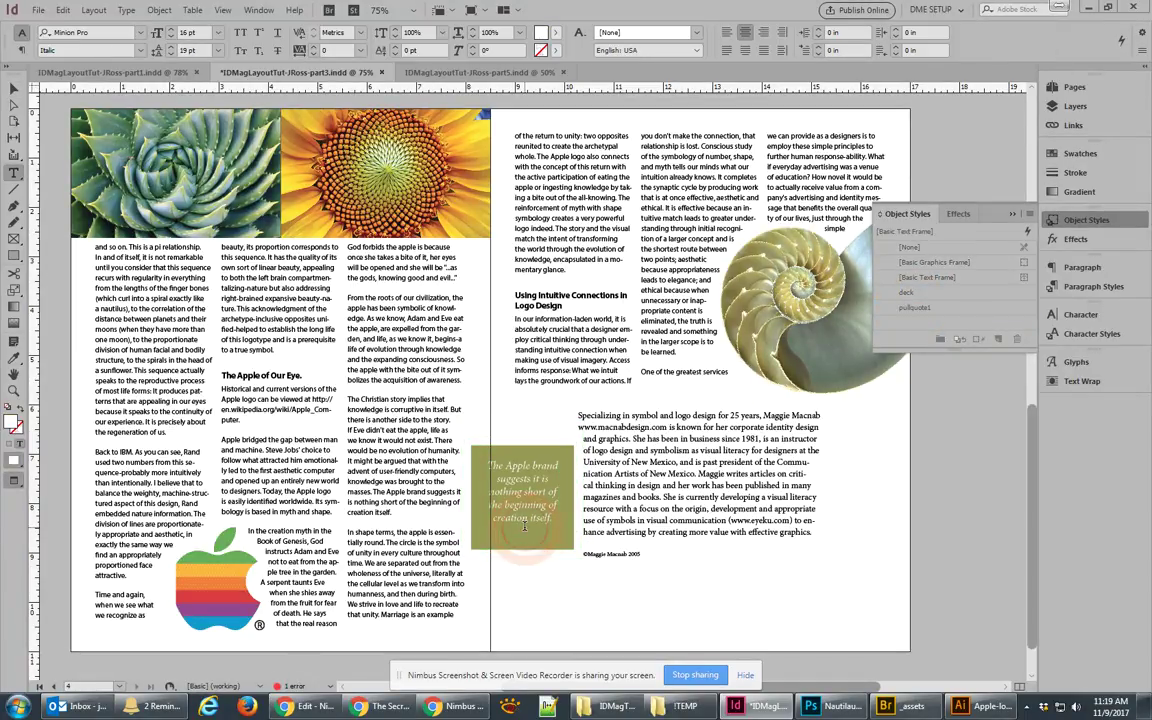
click(557, 518)
drag(563, 518, 591, 528)
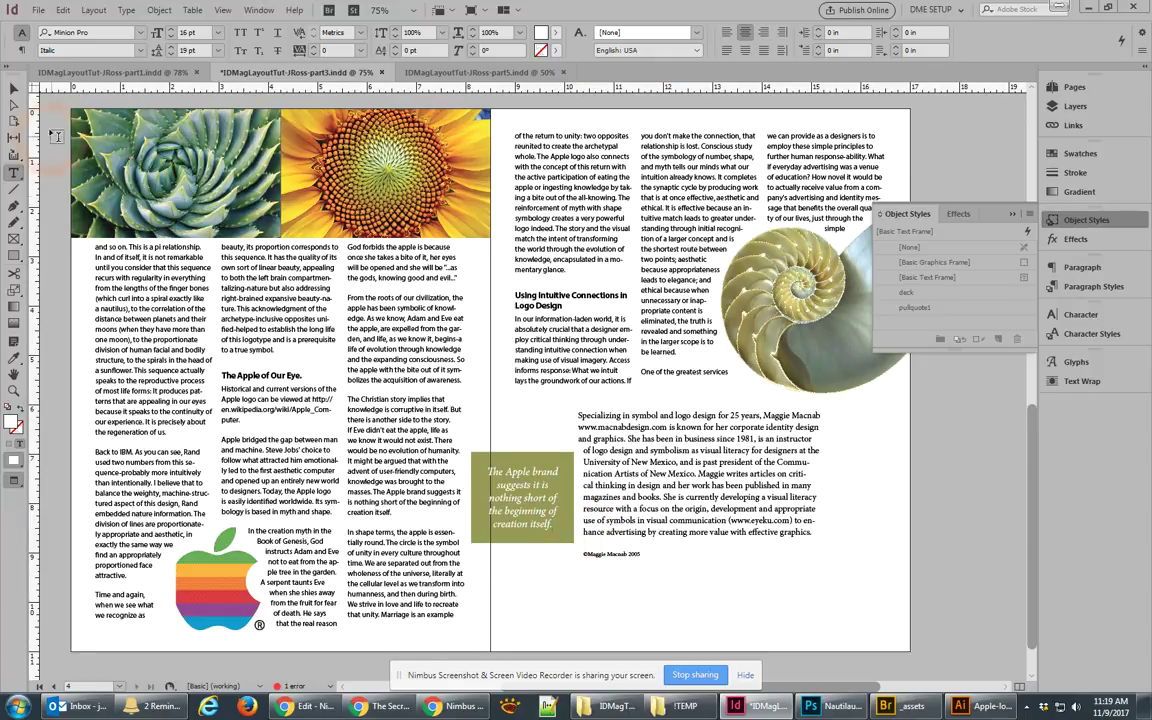
Move the Apple pull quote between the second and third columns of the left page, at about X 4.40 in, Y 4.05 in.
click(14, 89)
drag(537, 504, 353, 371)
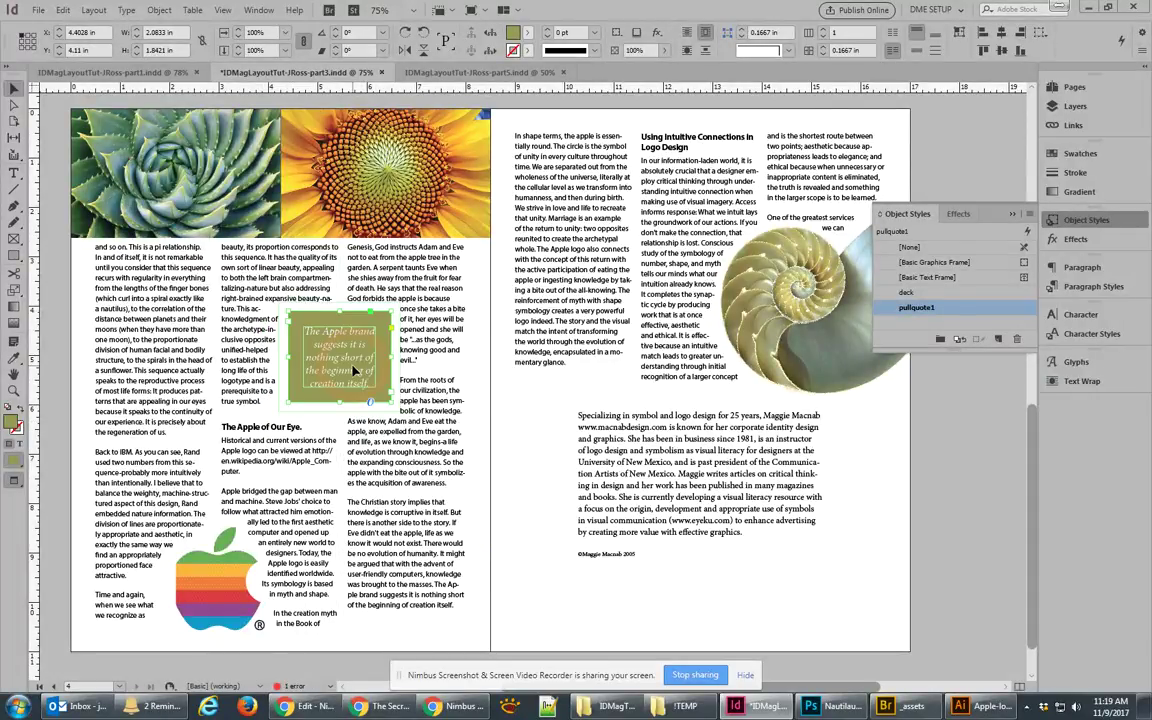
key(Up)
key(Up)
key(Up)
key(Up)
key(Up)
key(Up)
key(Up)
key(Up)
key(Up)
key(Up)
key(Up)
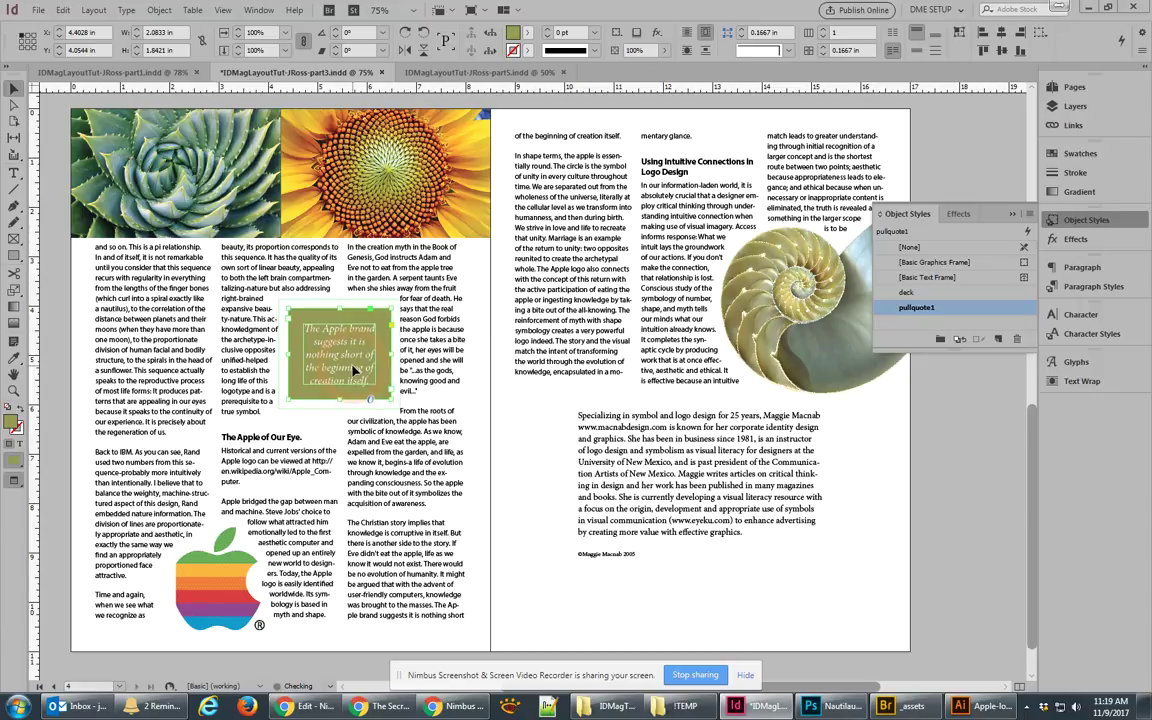
Nudge the Apple pull quote up between its columns to about Y 3.87 in and deselect it.
key(Up)
key(Up)
key(Up)
key(Up)
key(Up)
key(Up)
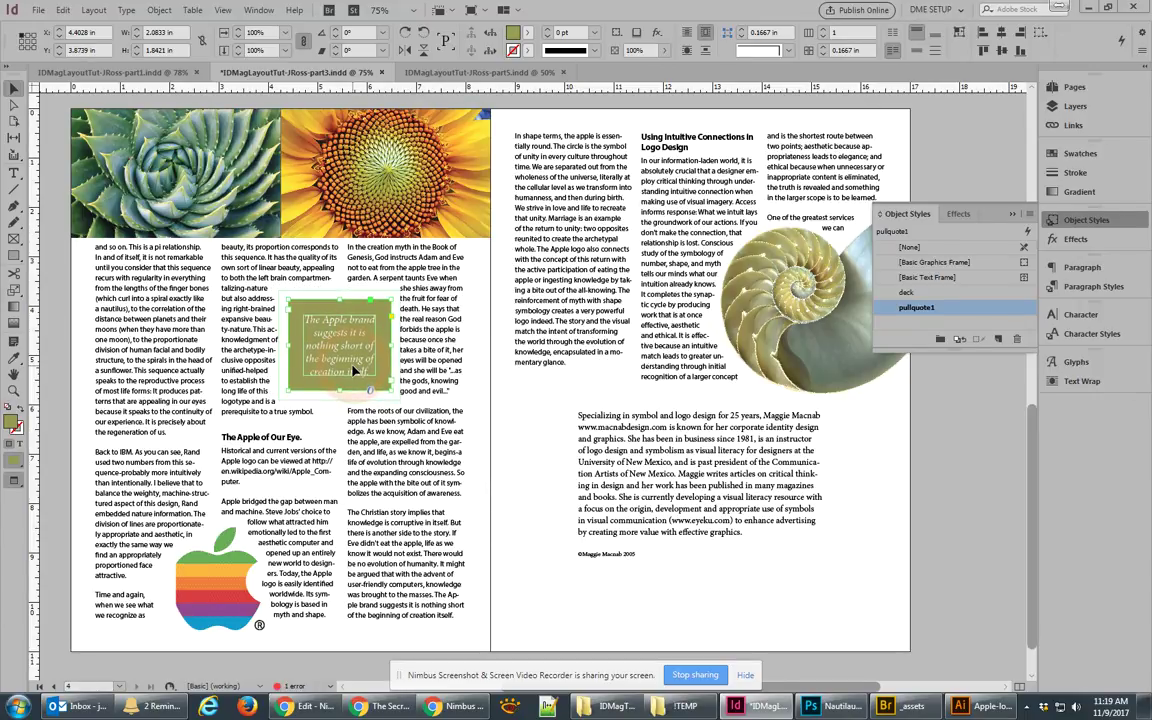
click(525, 408)
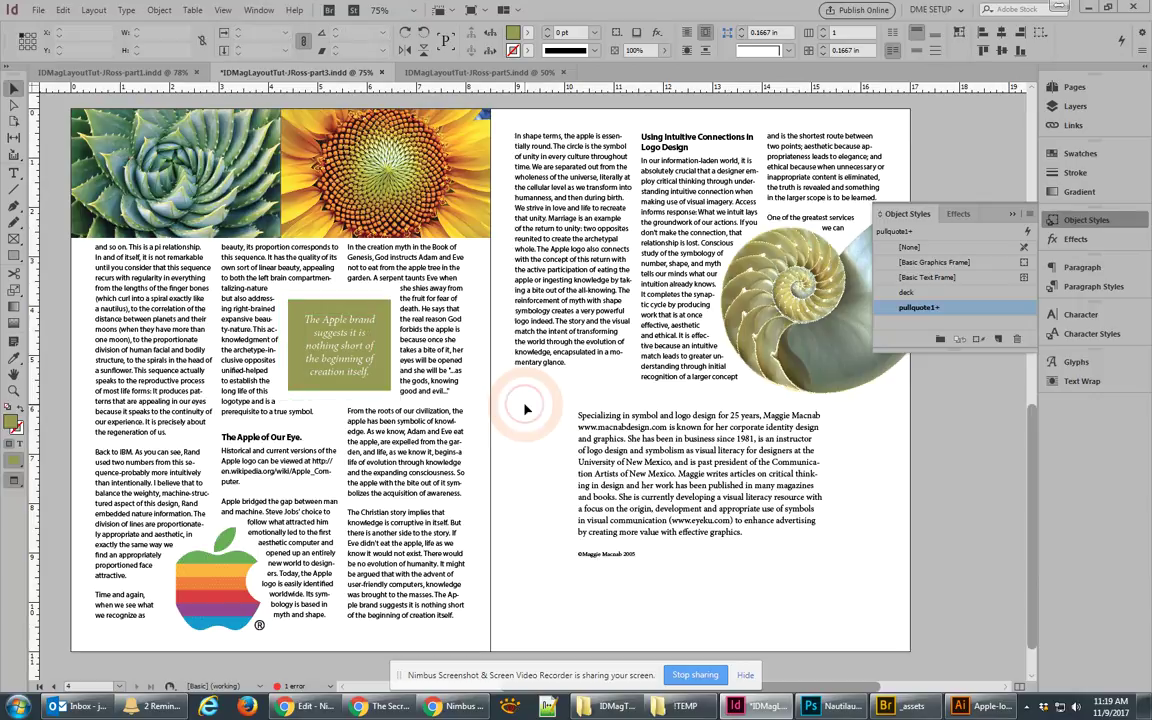
Fill the Apple logo's frame proportionally with its image, then deselect the logo.
click(200, 565)
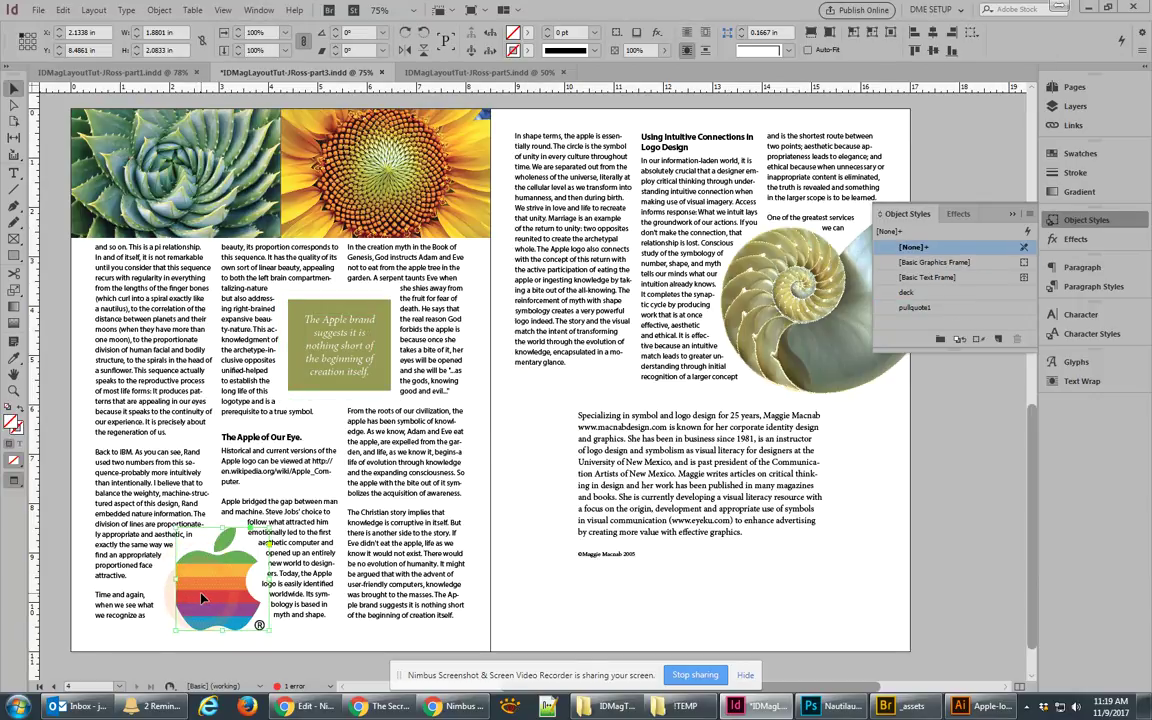
click(810, 35)
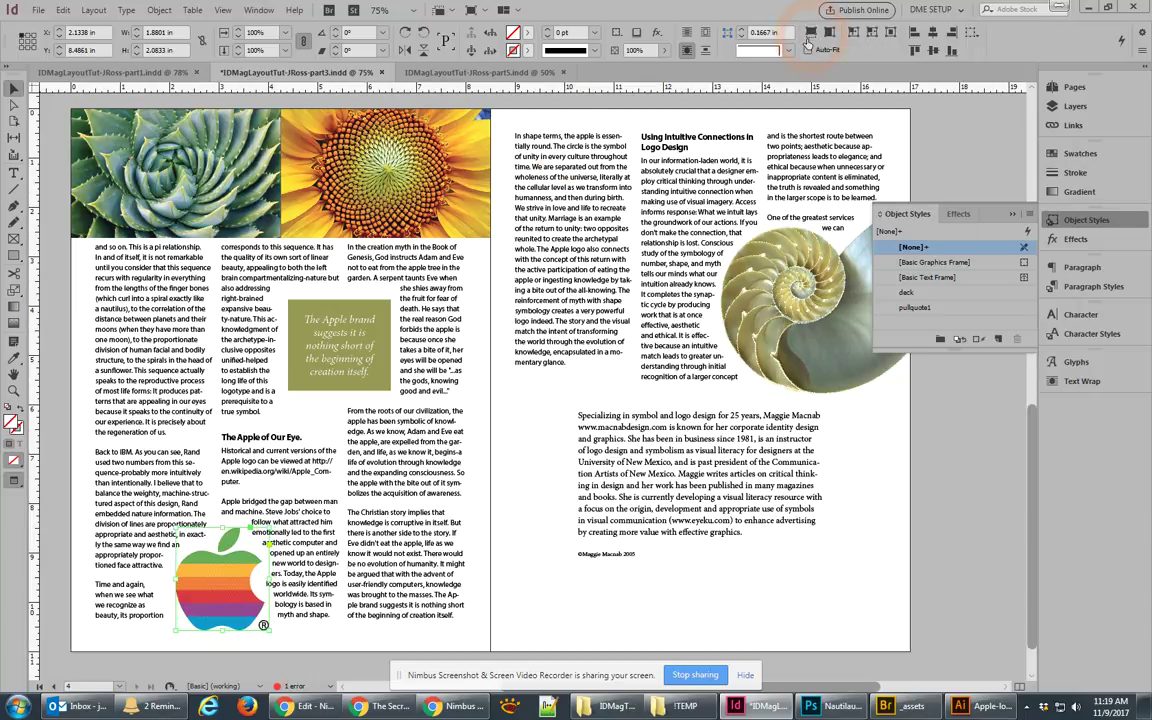
click(67, 549)
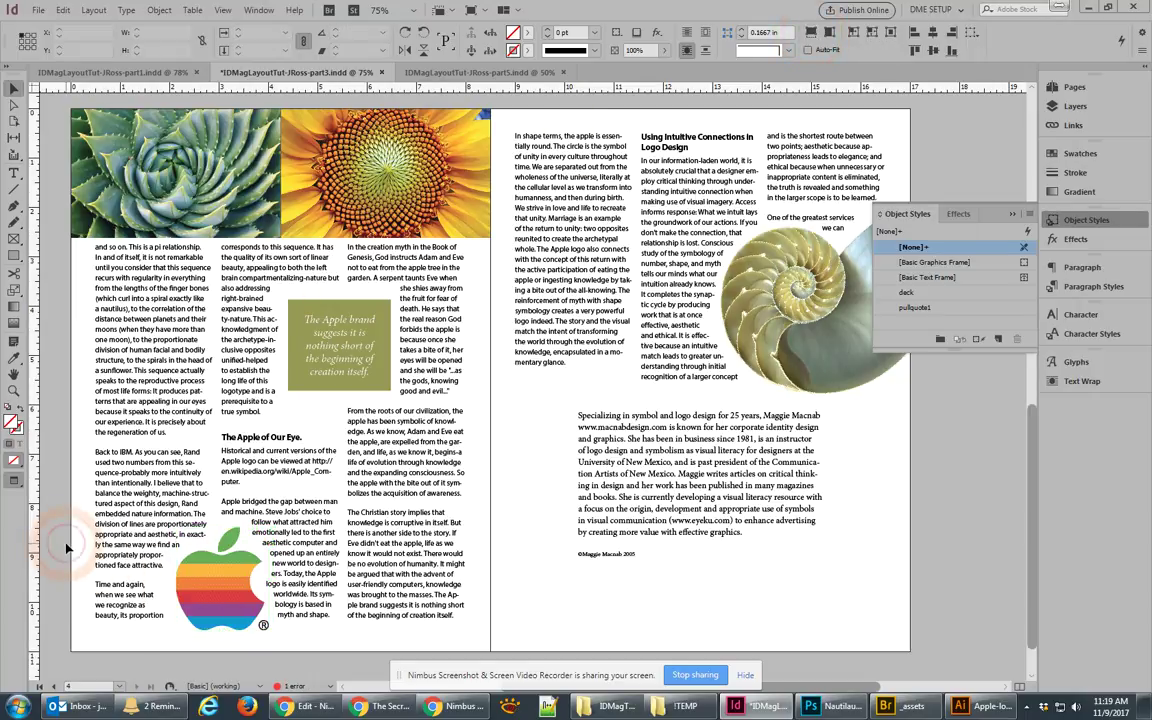
Move the nautilus shell image down the page to about Y 3.82 in so more of the third column's text fits above it.
drag(707, 250, 505, 257)
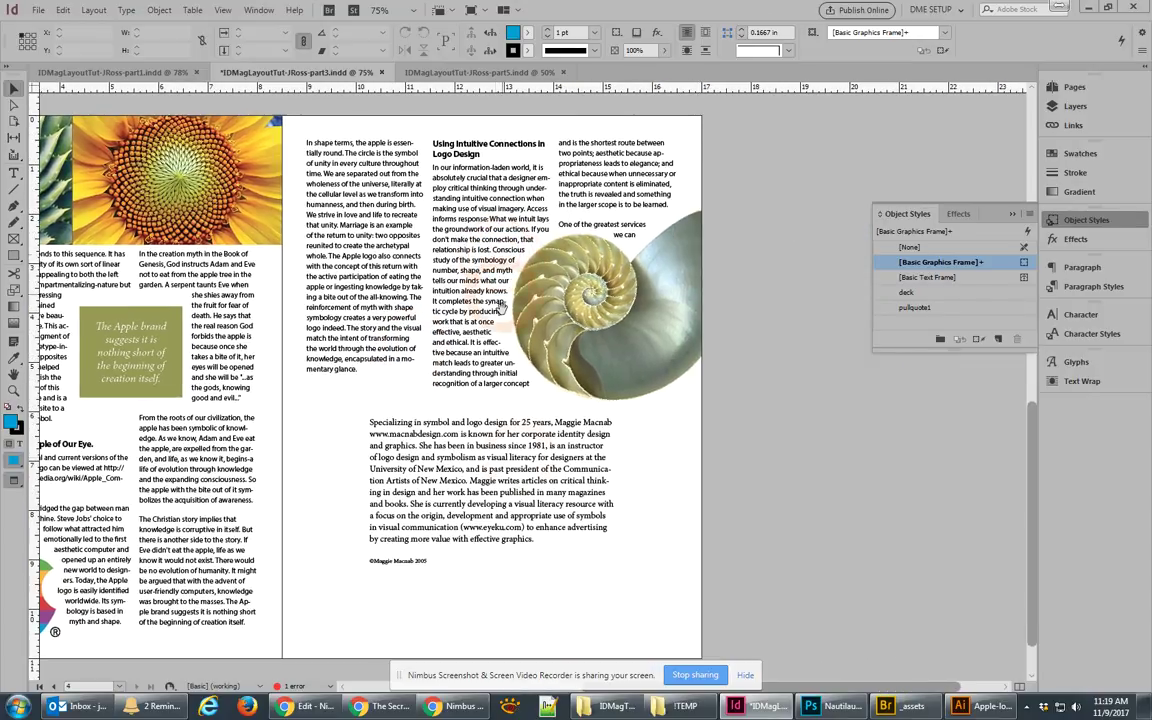
click(657, 318)
drag(656, 312, 664, 325)
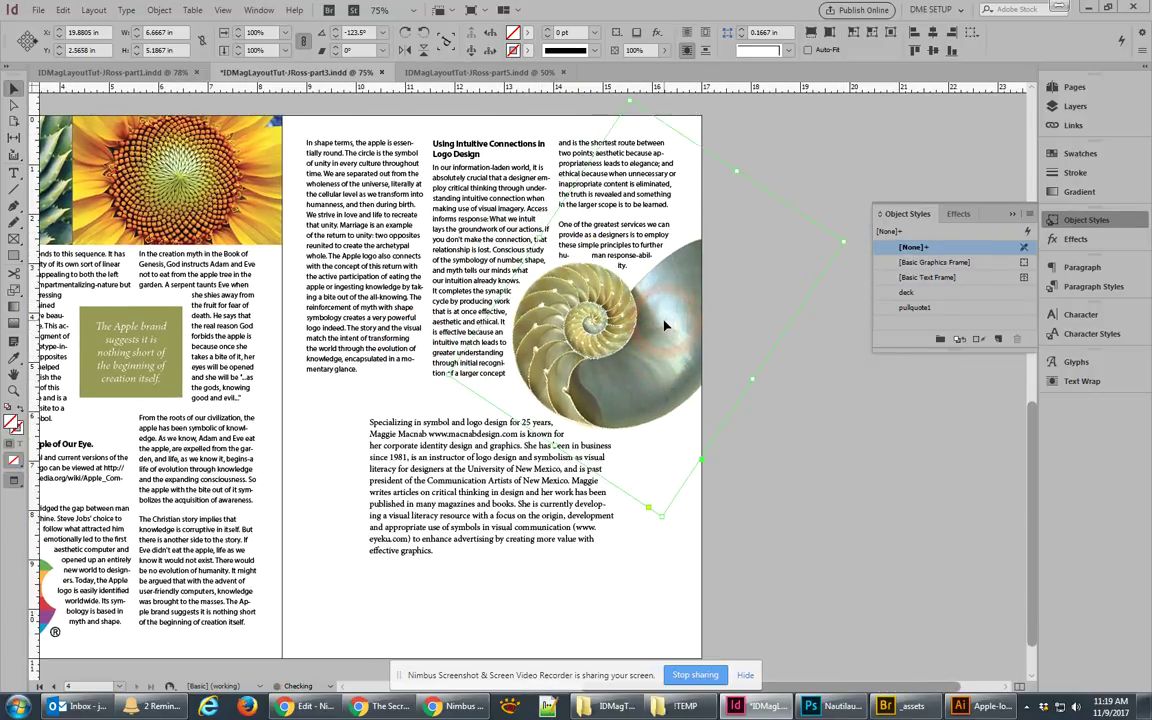
key(Down)
key(Down)
key(Down)
key(Down)
key(Down)
key(Down)
key(Down)
key(Down)
key(Down)
key(Down)
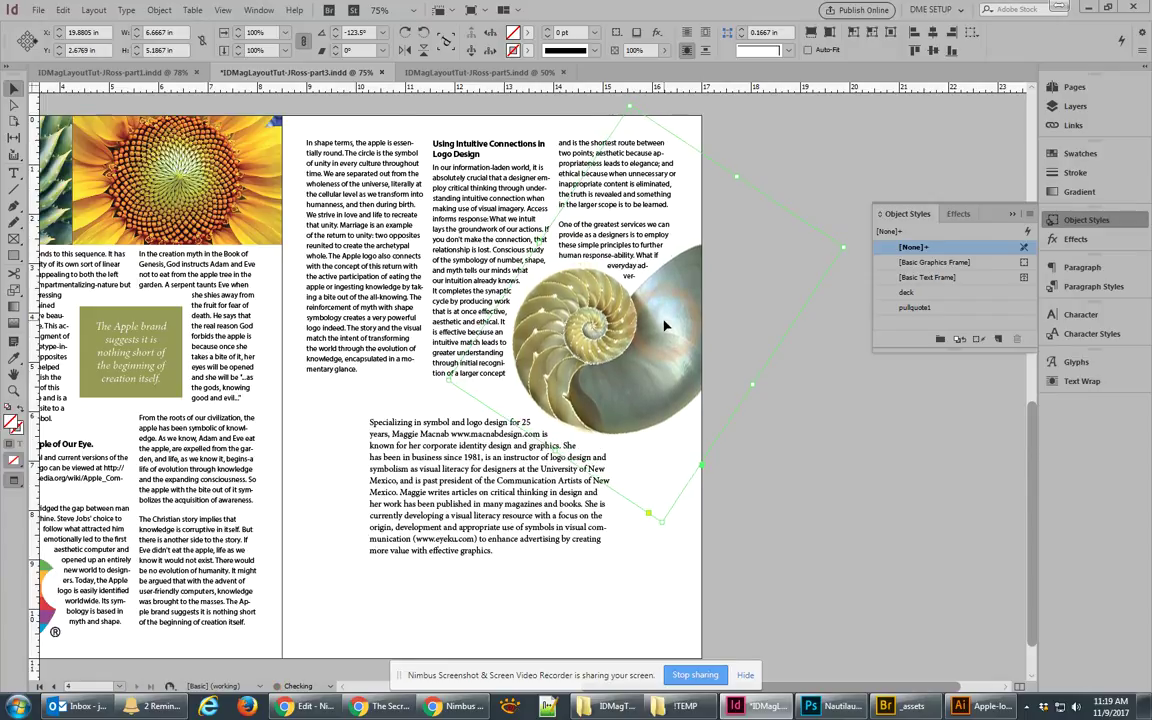
drag(663, 319, 663, 318)
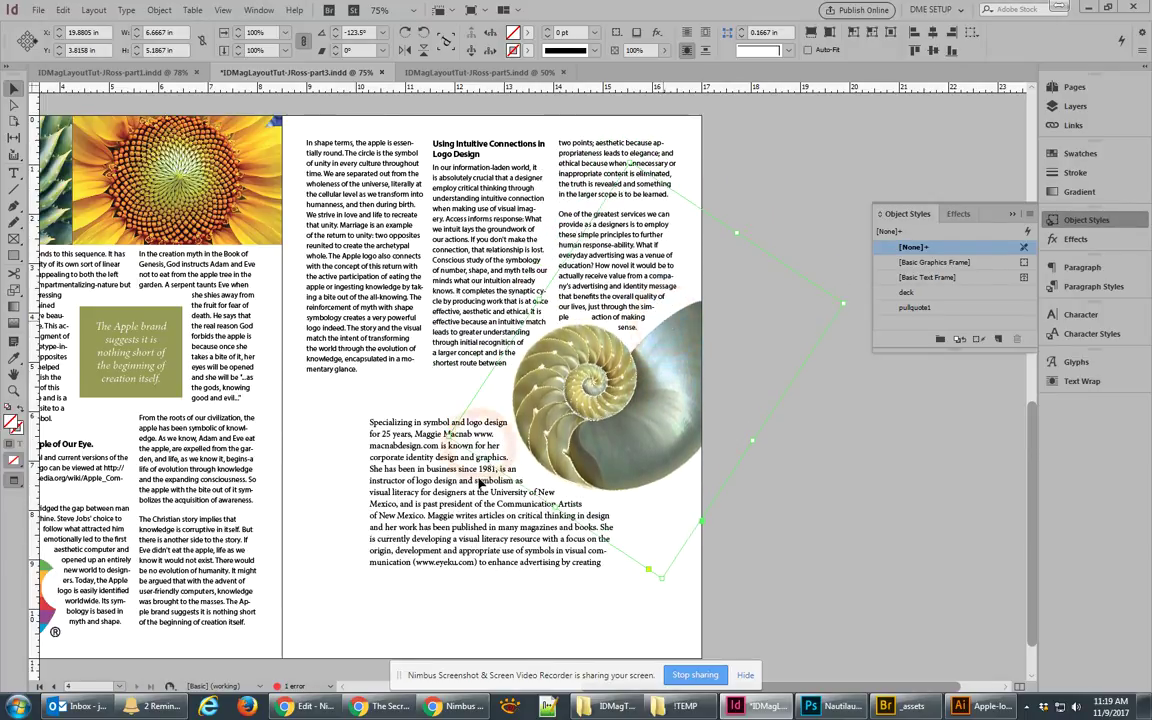
key(ctrl+shift+a)
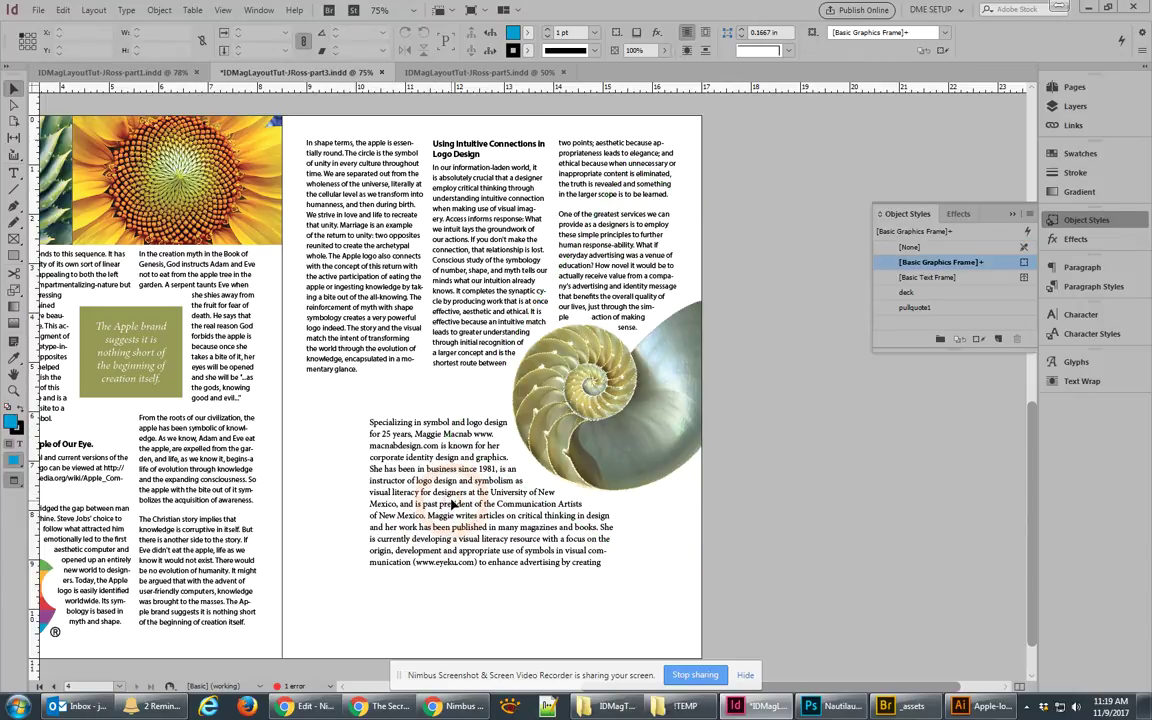
Unlock the text layer and move the author bio frame down to about Y 6.99 in.
click(1054, 106)
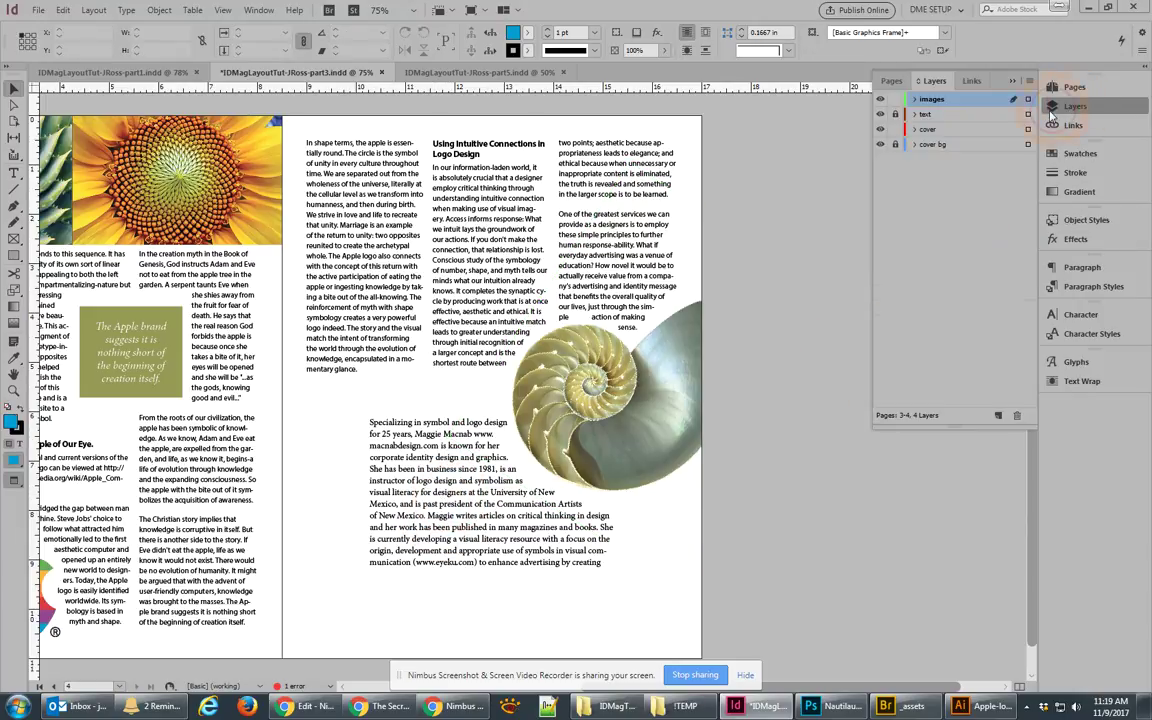
click(895, 114)
click(509, 458)
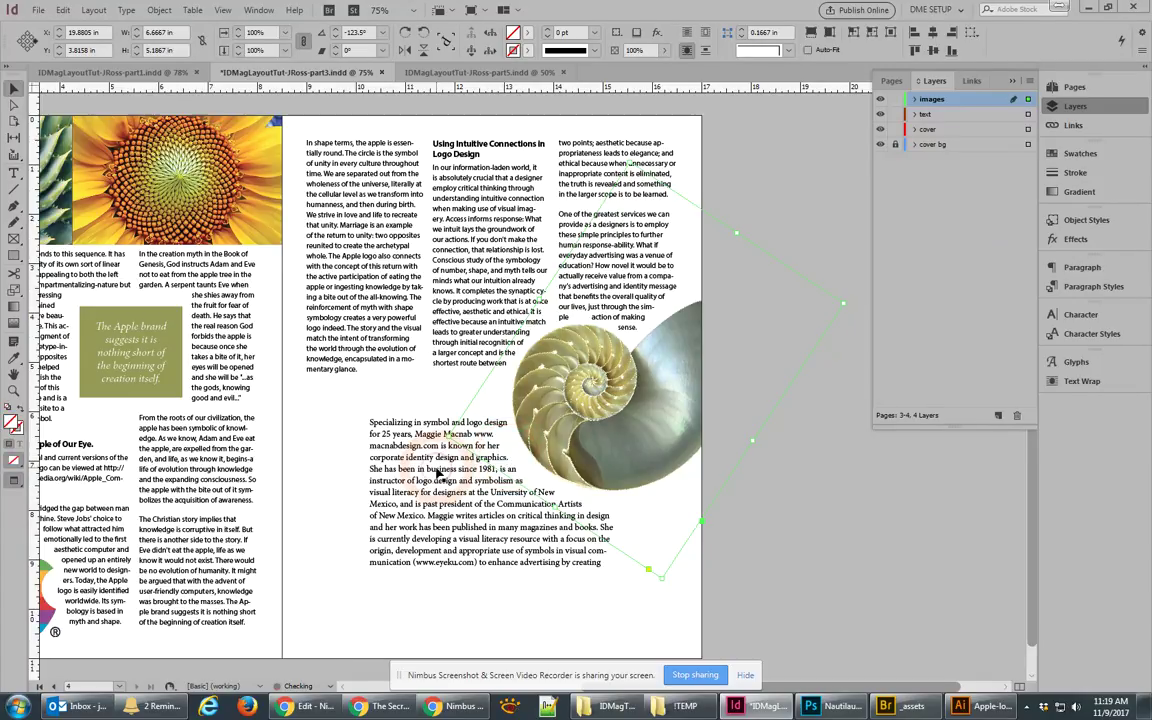
click(441, 473)
drag(440, 475, 445, 513)
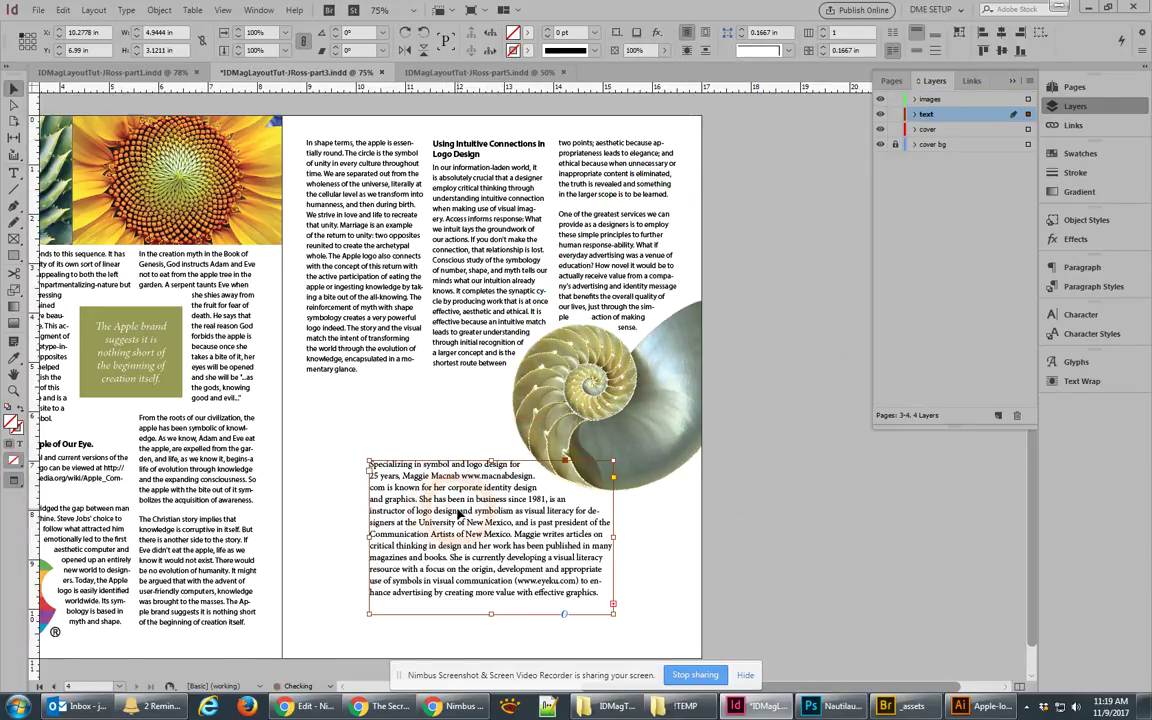
Reposition the nautilus shell to about X 19.86 in, Y 2.47 in and rotate it to about -114.25° between the article columns and the bio.
drag(662, 378, 681, 381)
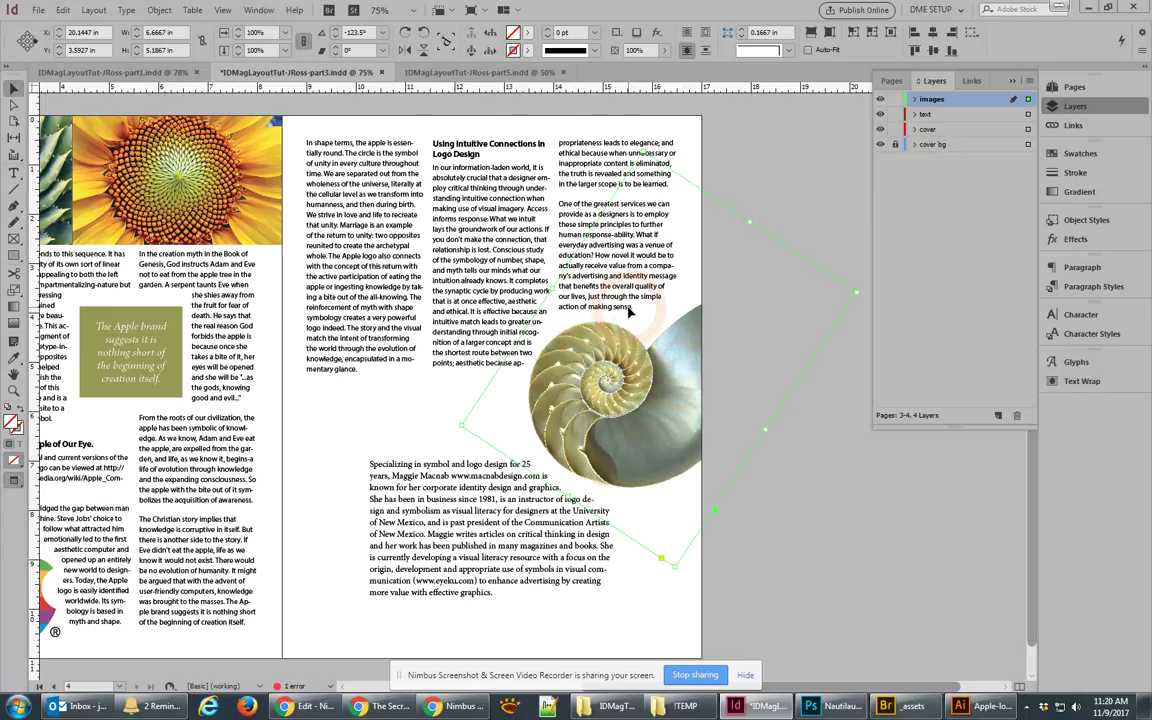
drag(663, 389, 672, 378)
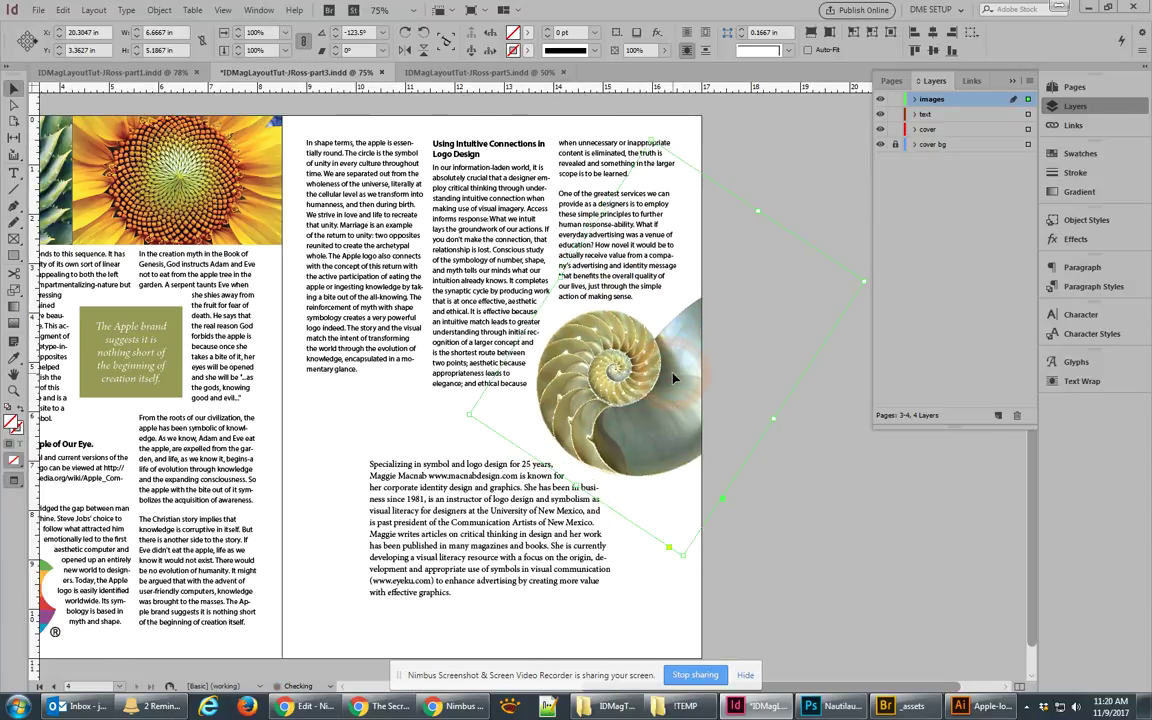
drag(867, 279, 851, 245)
drag(635, 394, 626, 383)
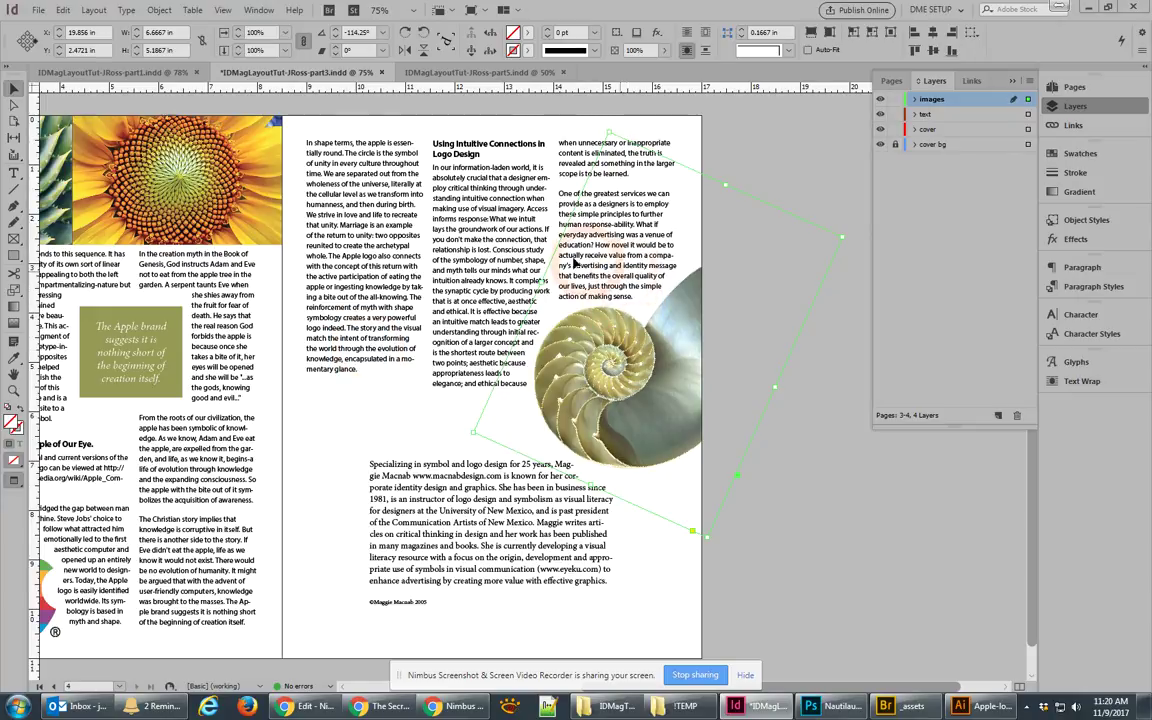
click(823, 228)
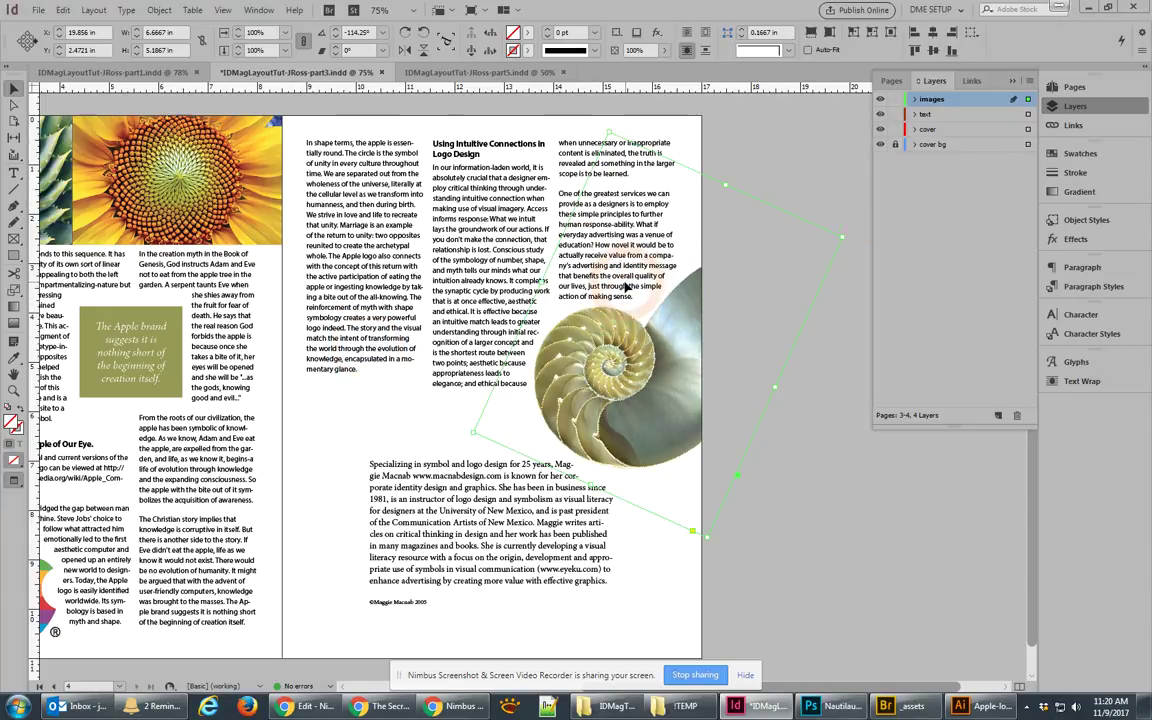
Deselect the shell and place the text cursor at the end of the article, after "action of making sense.".
click(624, 286)
click(688, 298)
click(645, 295)
click(820, 186)
key(t)
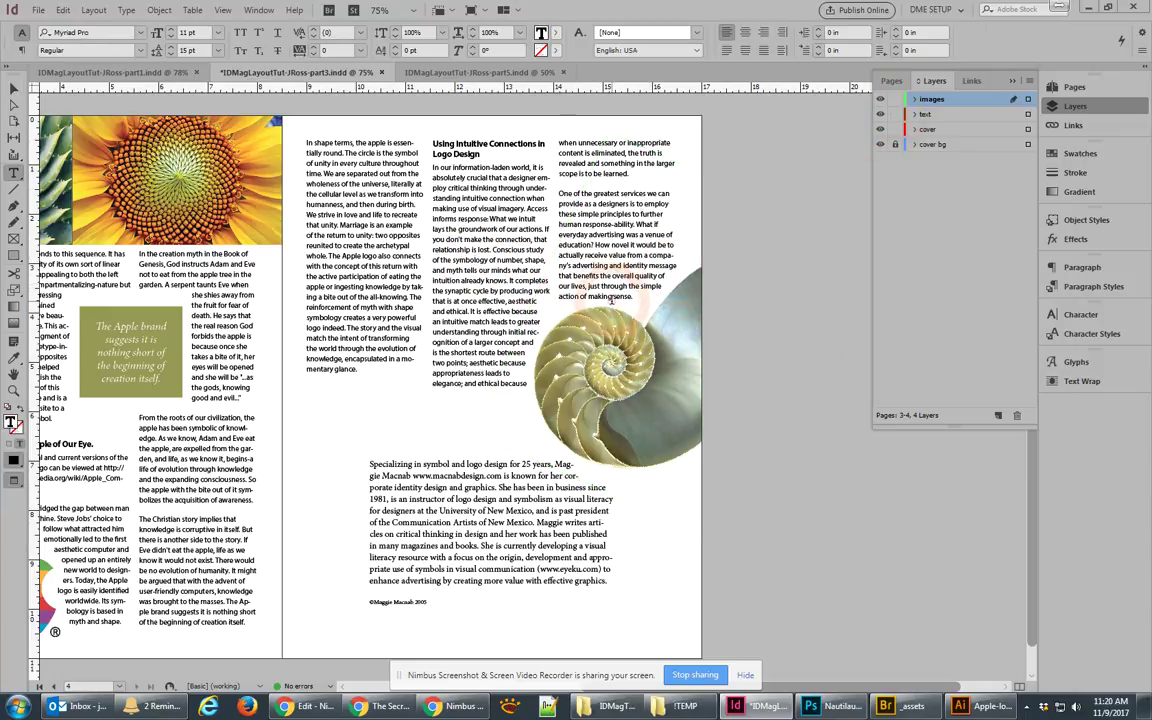
drag(621, 277, 639, 277)
click(634, 297)
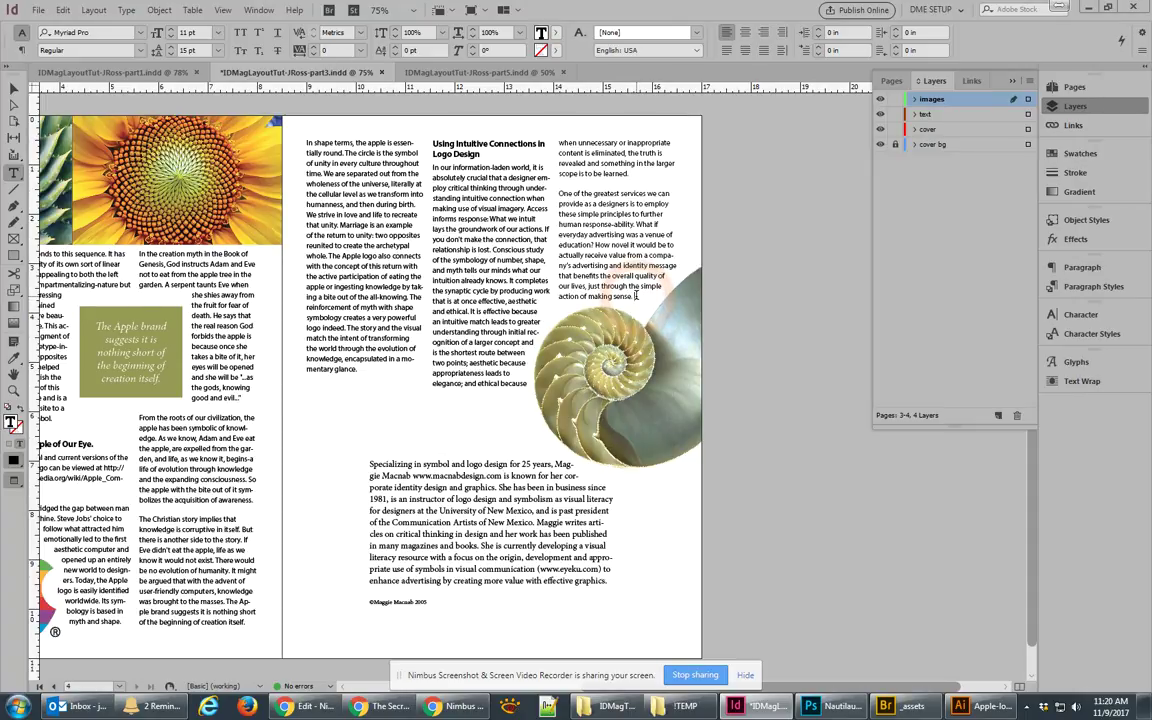
Insert the Wingdings circled-dot glyph (Unicode F0A4) at the end of the article as an end symbol.
click(1076, 362)
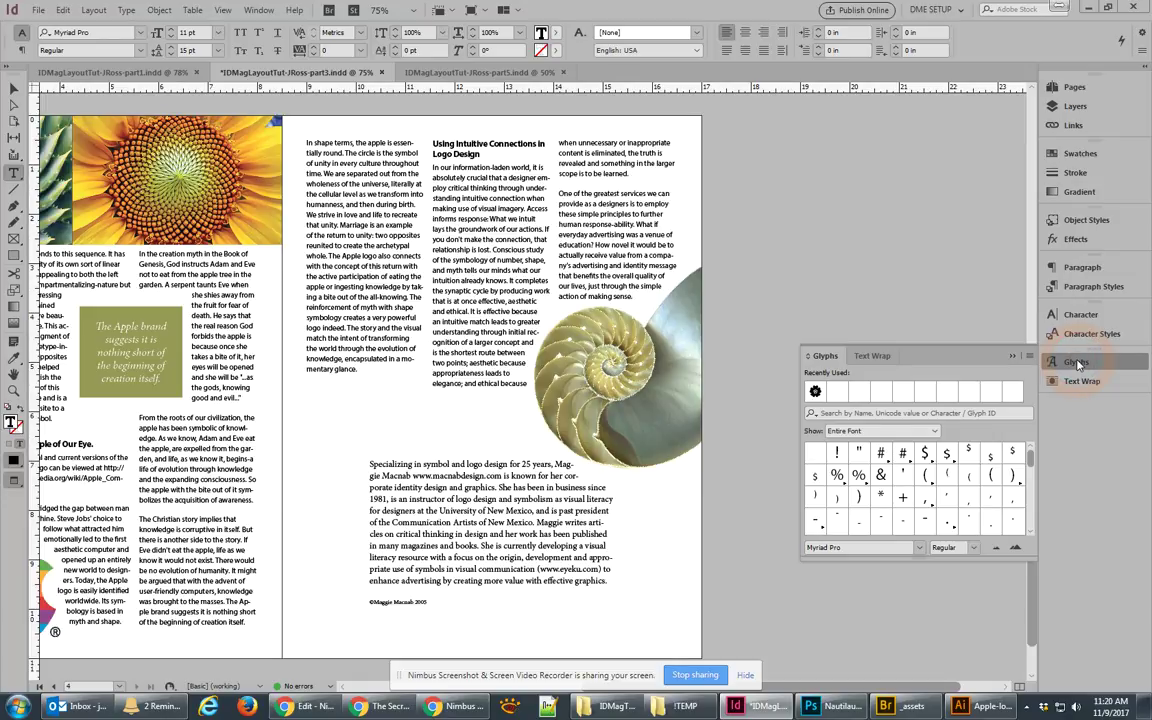
click(919, 550)
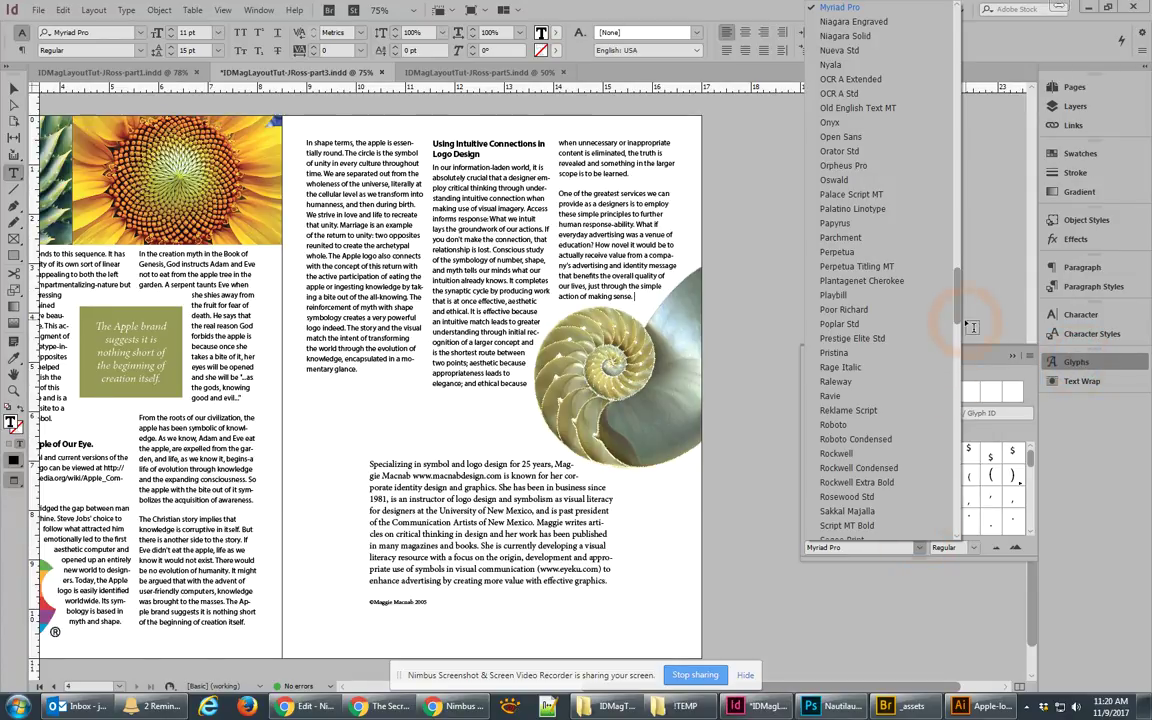
drag(955, 320, 983, 483)
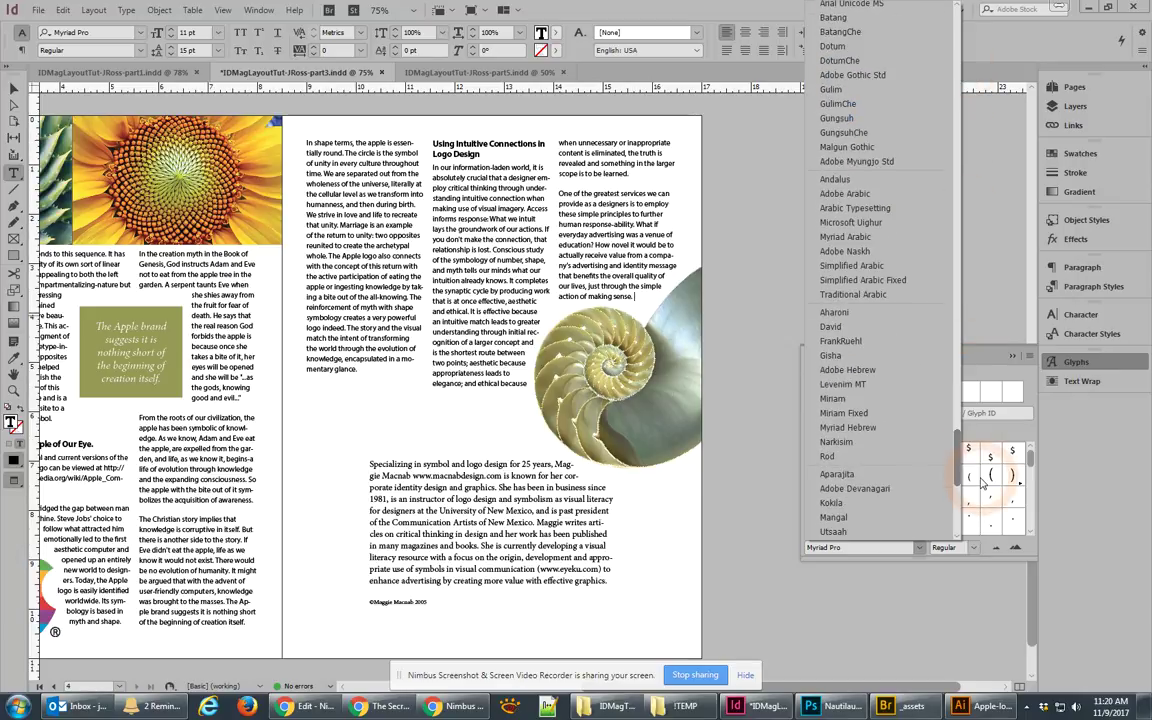
scroll(895, 200, up, 10)
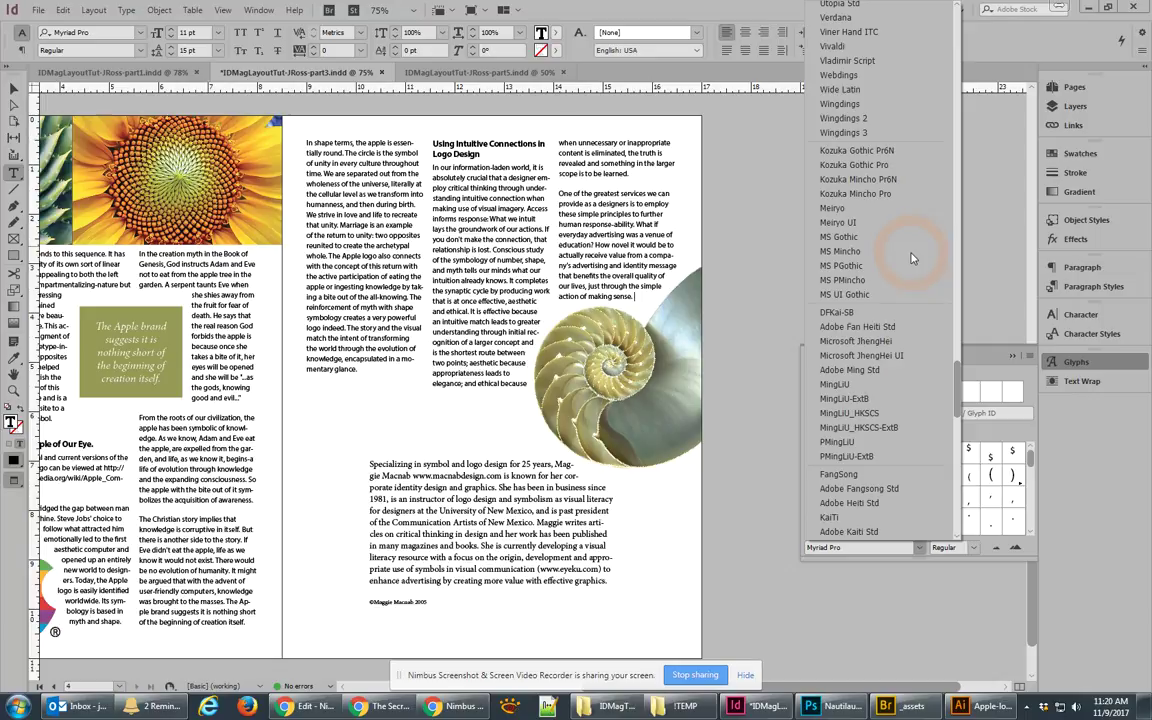
click(839, 106)
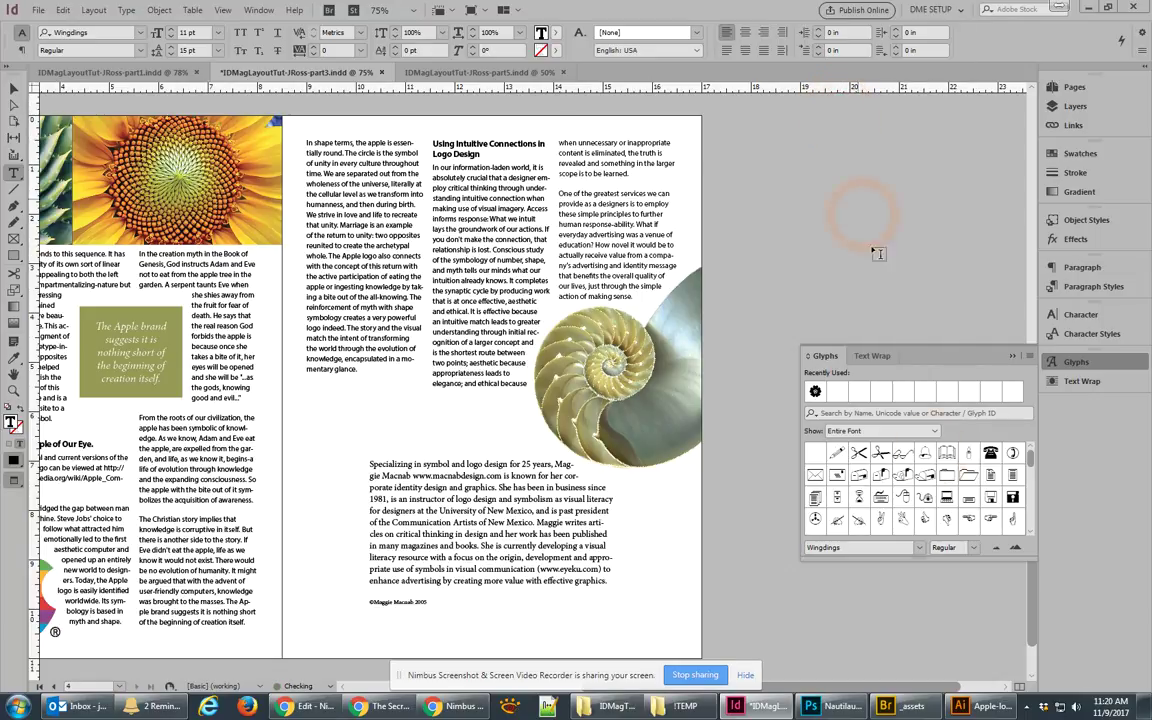
drag(1030, 457, 1031, 494)
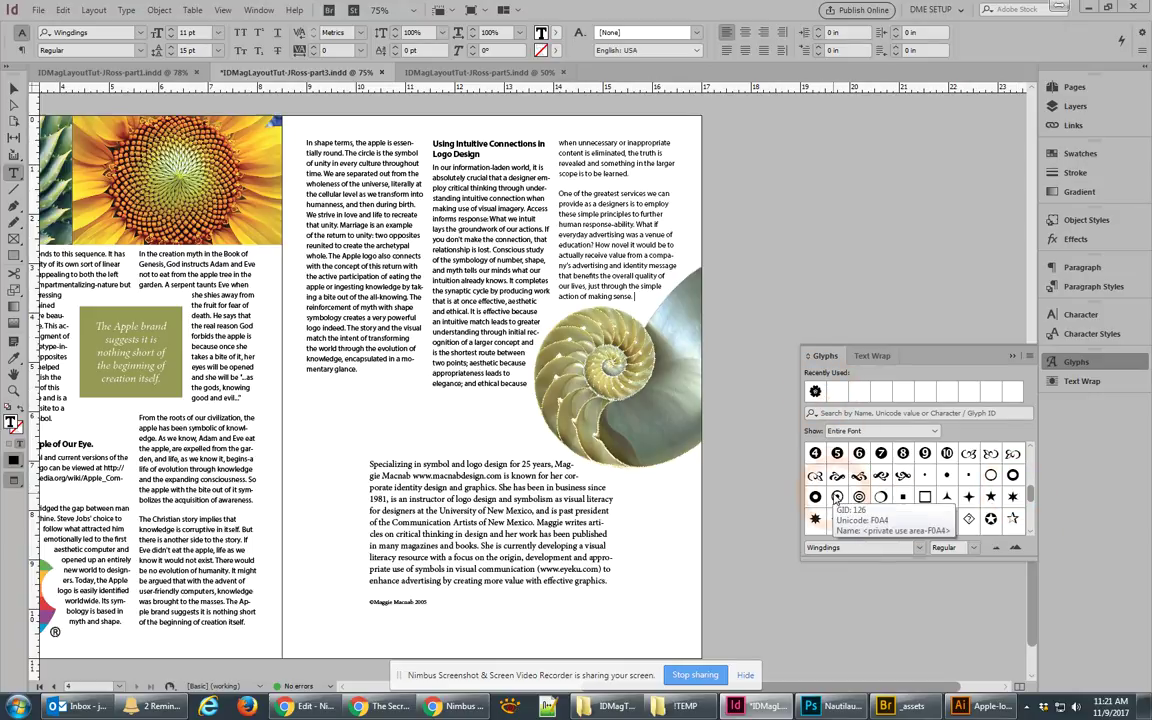
double_click(836, 498)
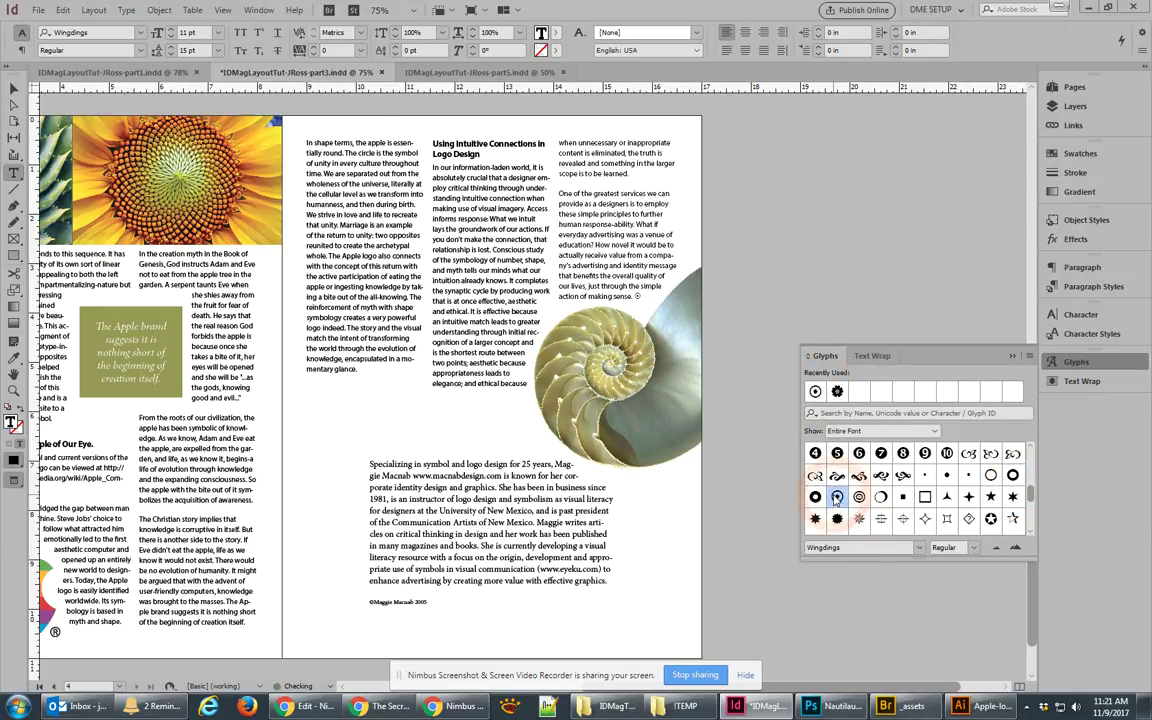
Color the end-of-article glyph with the Bright_Theme dark red swatch C=31 M=94 Y=70 K=32.
drag(630, 297, 644, 298)
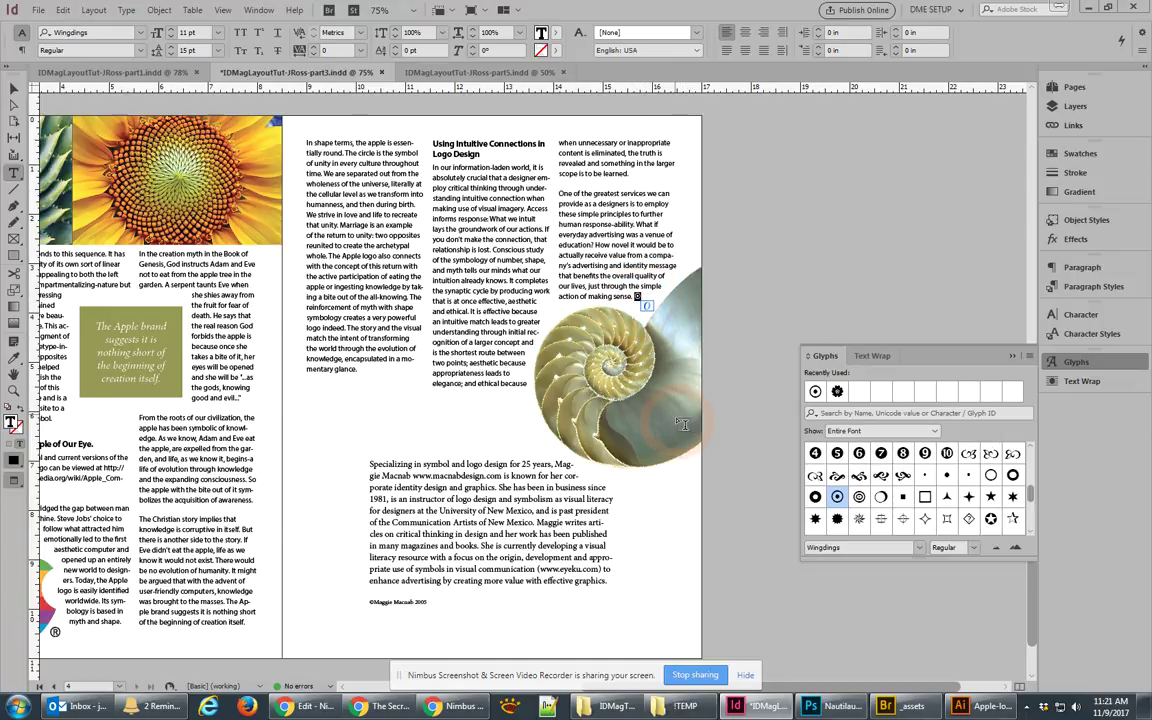
scroll(669, 304, up, 7)
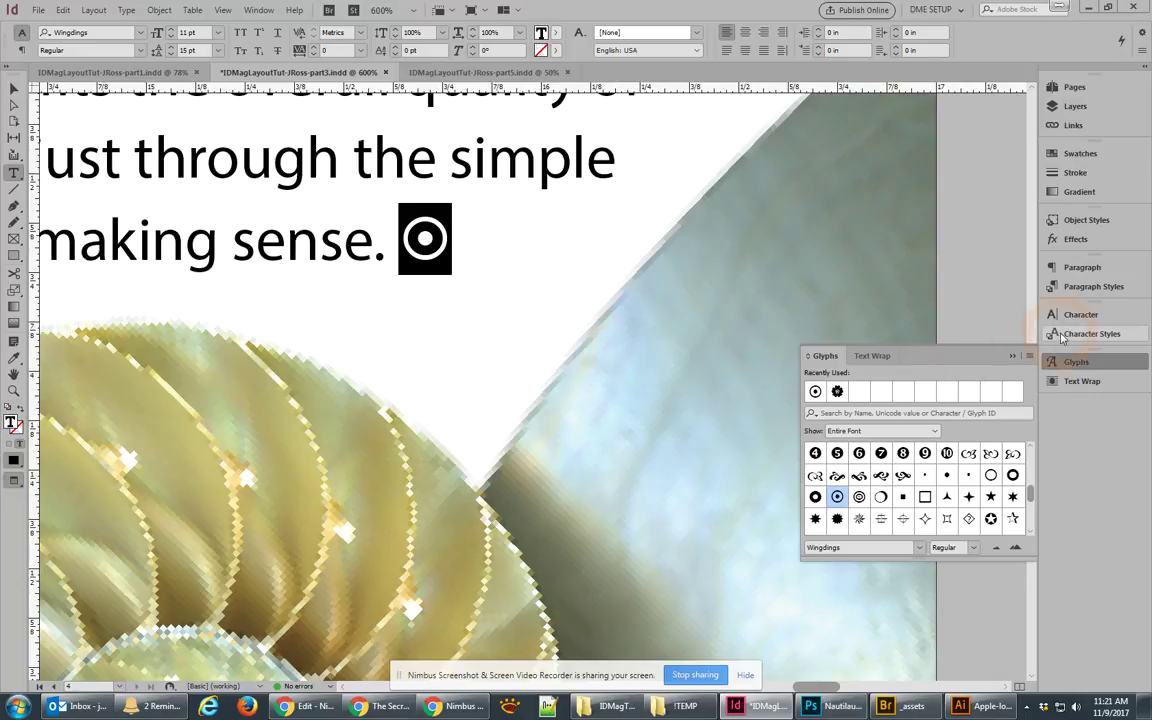
click(1084, 155)
click(923, 284)
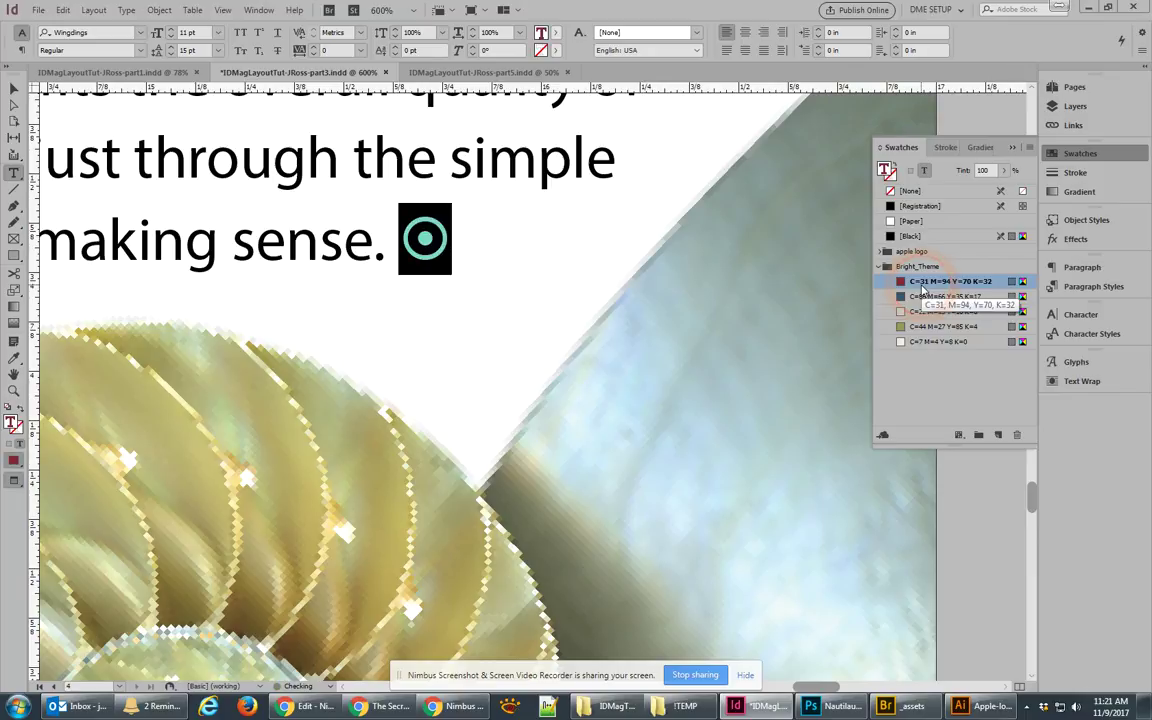
Create a character style from the colored glyph and name it "end symbol".
click(1092, 333)
click(985, 402)
click(997, 448)
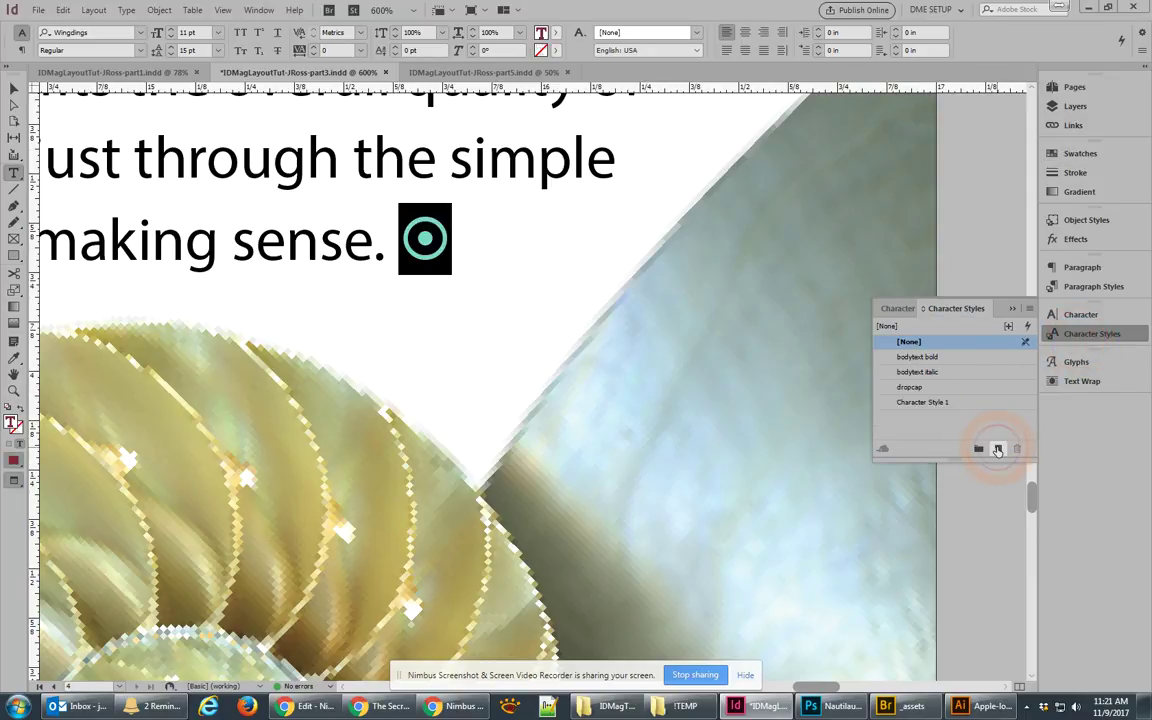
click(930, 406)
double_click(930, 406)
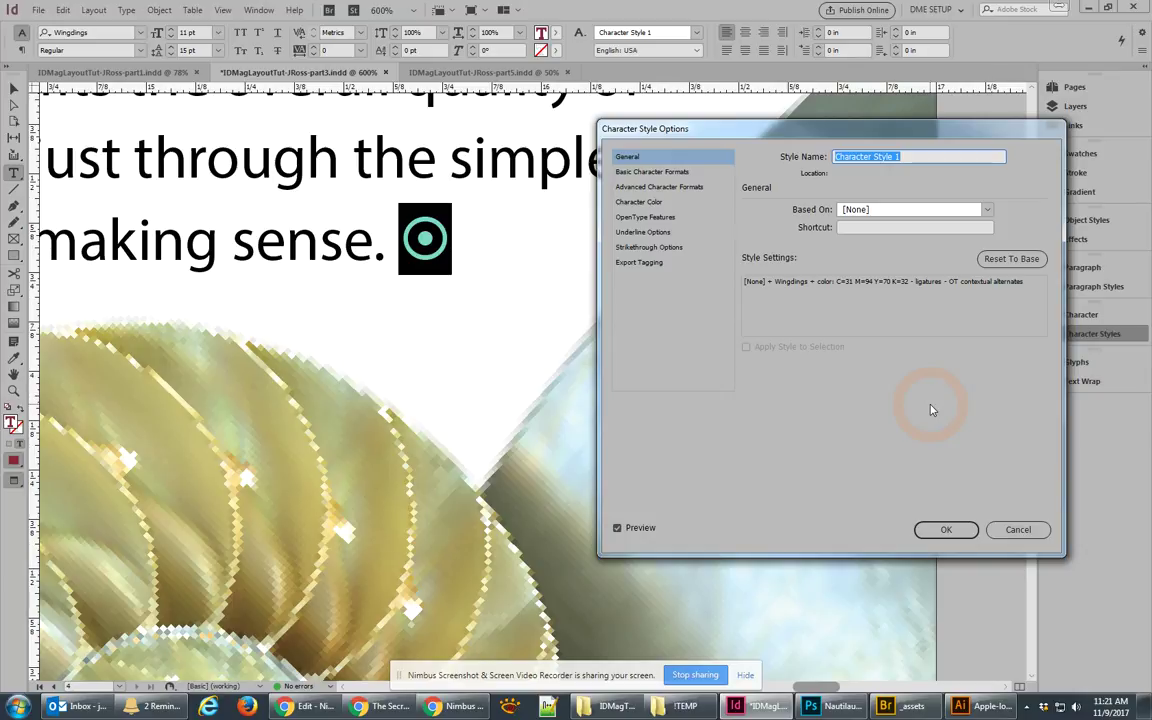
text(end symbol)
click(957, 539)
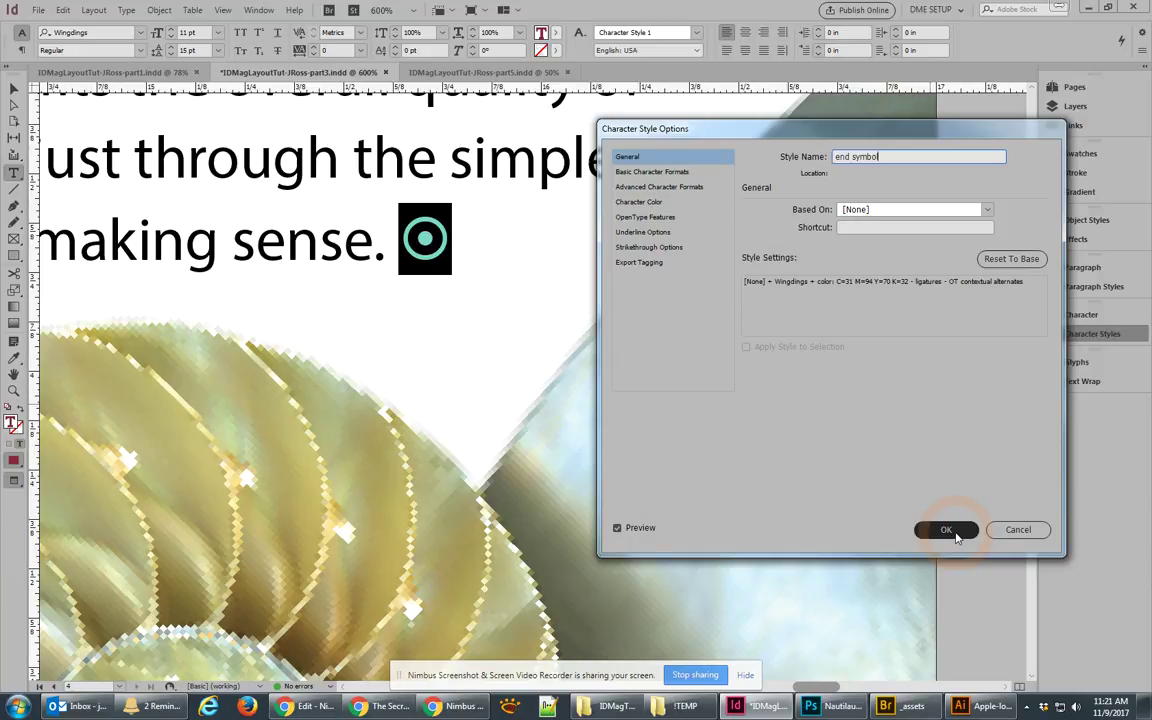
Check the end symbol's color and applied character style, then view the page at 100%.
click(420, 238)
click(463, 298)
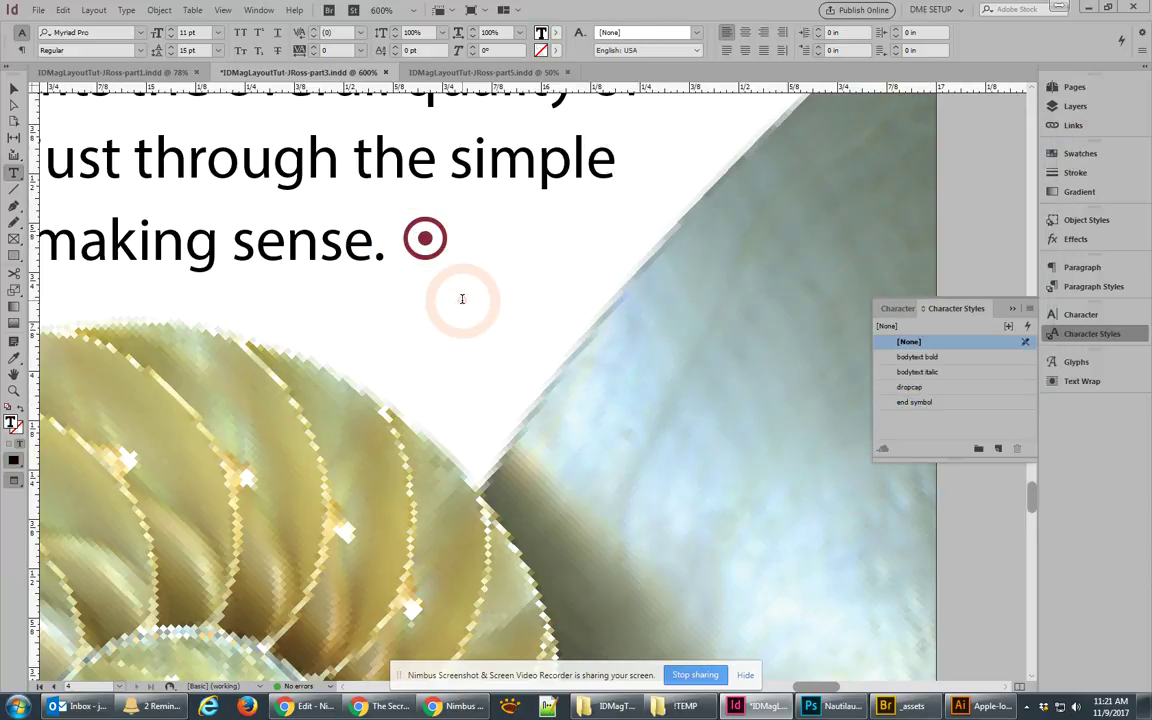
drag(398, 238, 437, 236)
key(ctrl+KP_1)
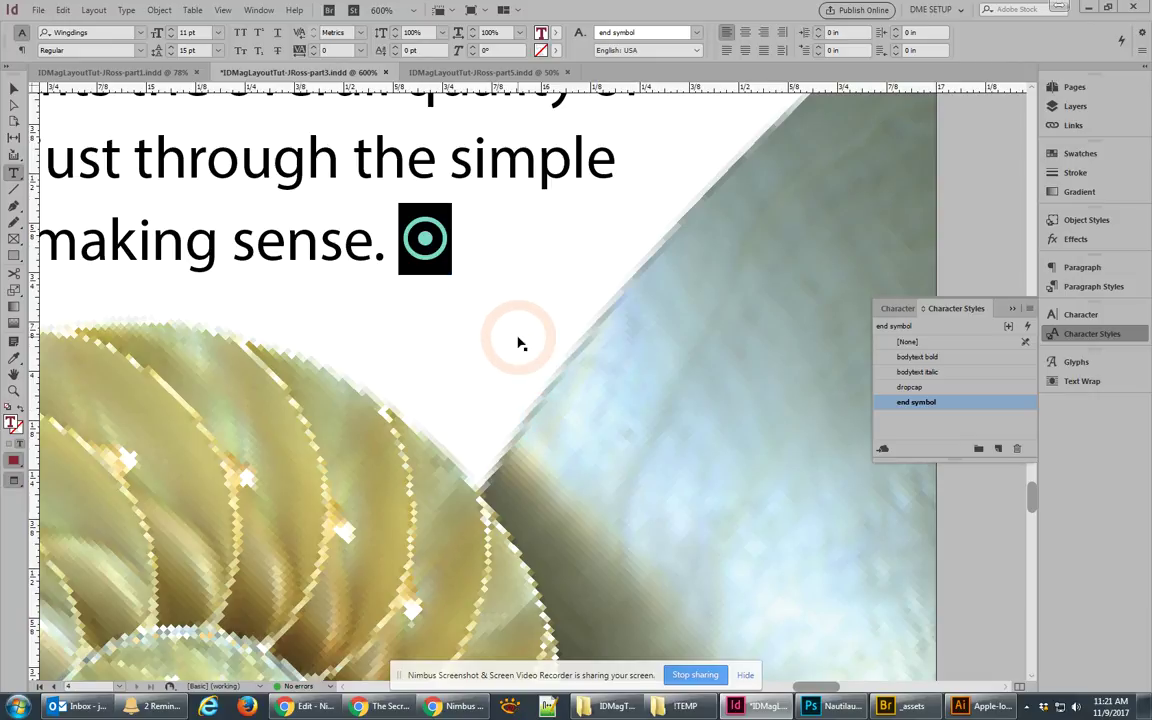
scroll(517, 342, down, 6)
scroll(519, 347, down, 1)
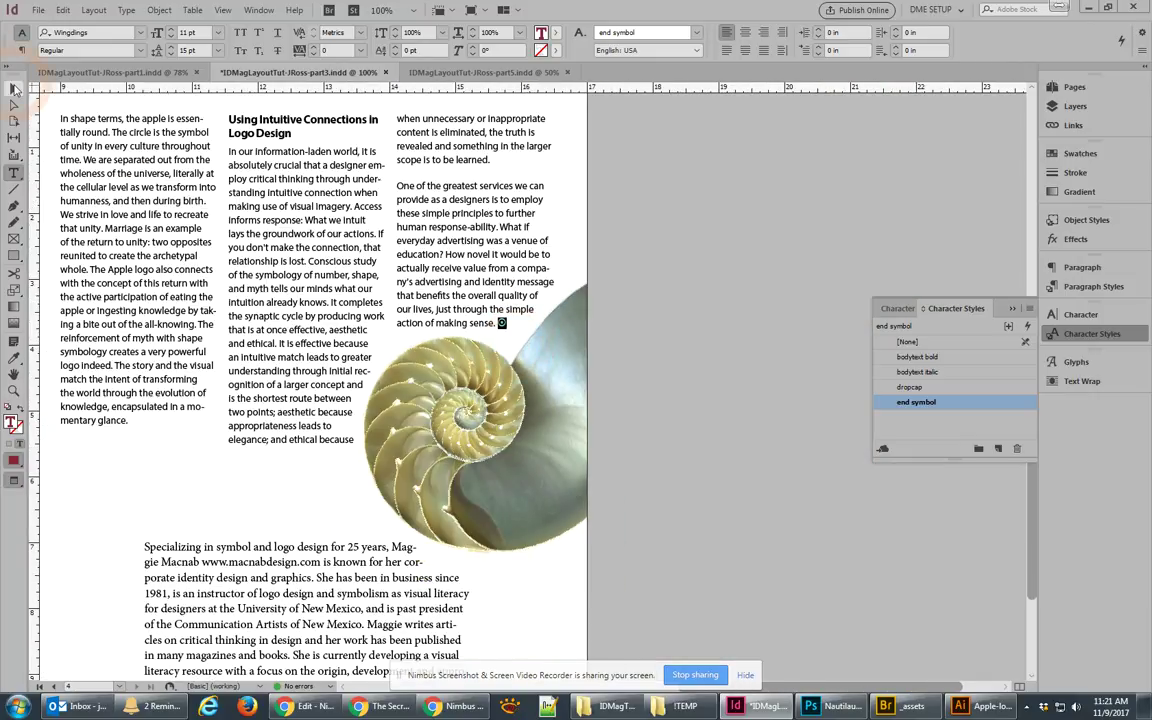
Move the author bio text frame straight down to about Y 7.38 in, clear of the nautilus shell's text wrap.
click(13, 89)
drag(227, 510, 301, 287)
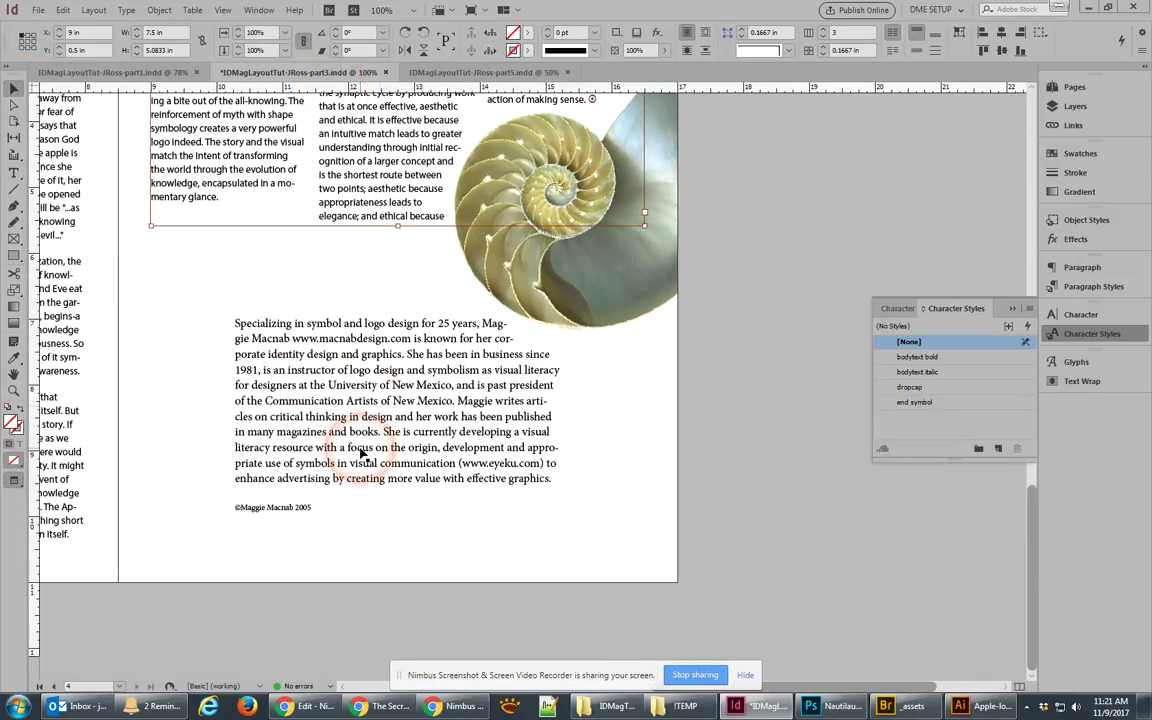
click(390, 395)
drag(397, 390, 400, 408)
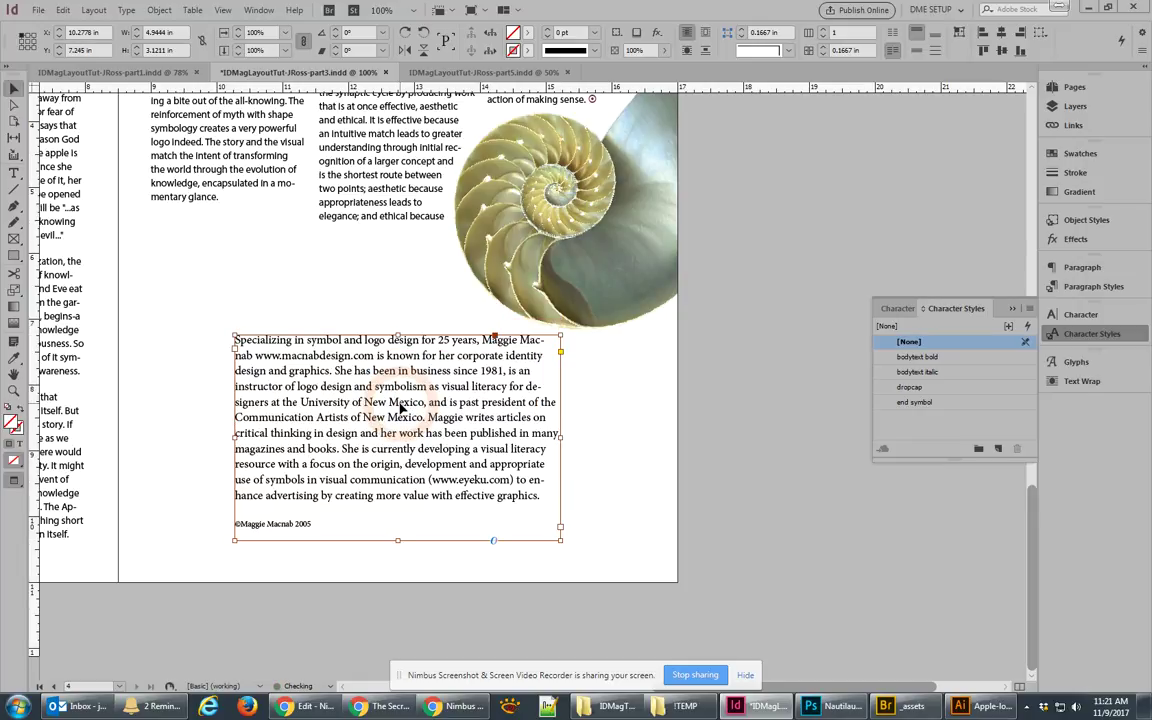
drag(398, 403, 398, 411)
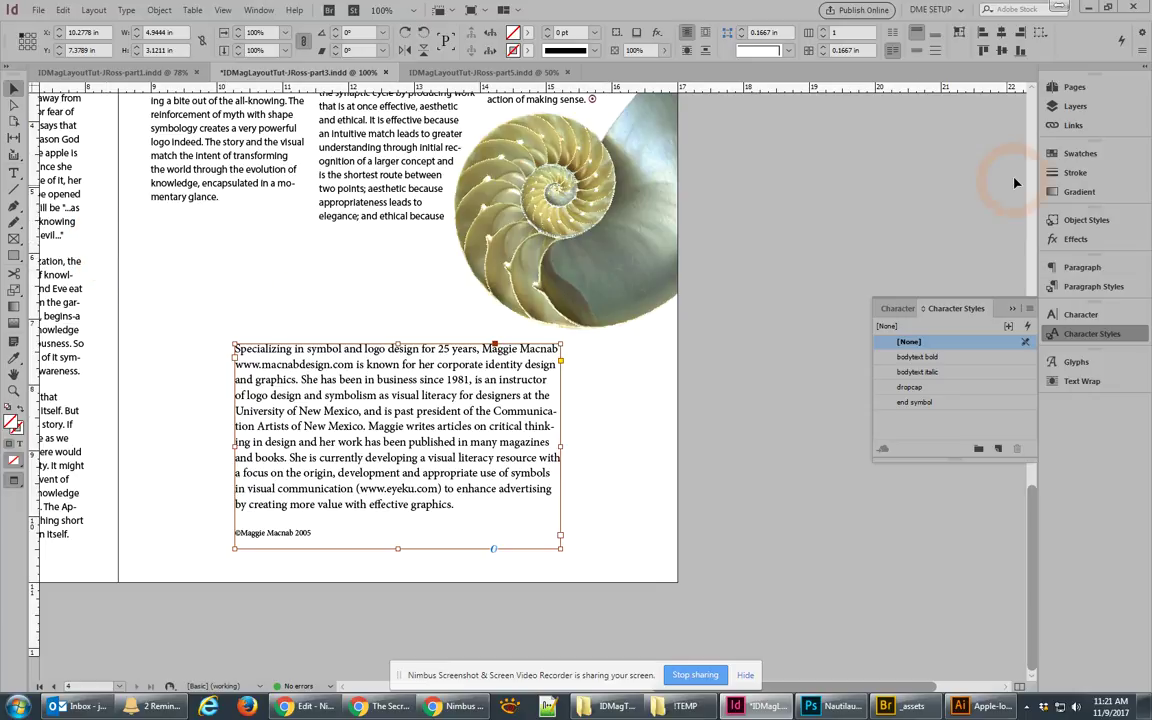
Draw a rectangle about 8.625 by 5.455 in over the lower part of page 4, and place it lowest in the text layer.
click(1077, 108)
click(992, 118)
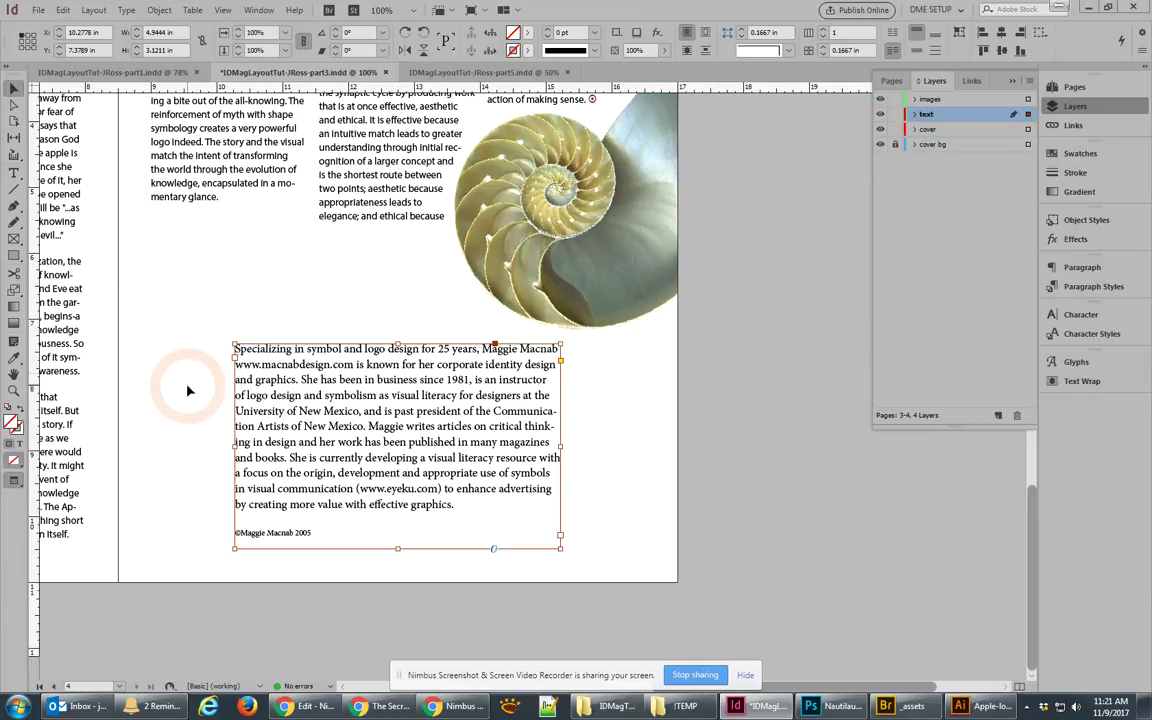
click(14, 255)
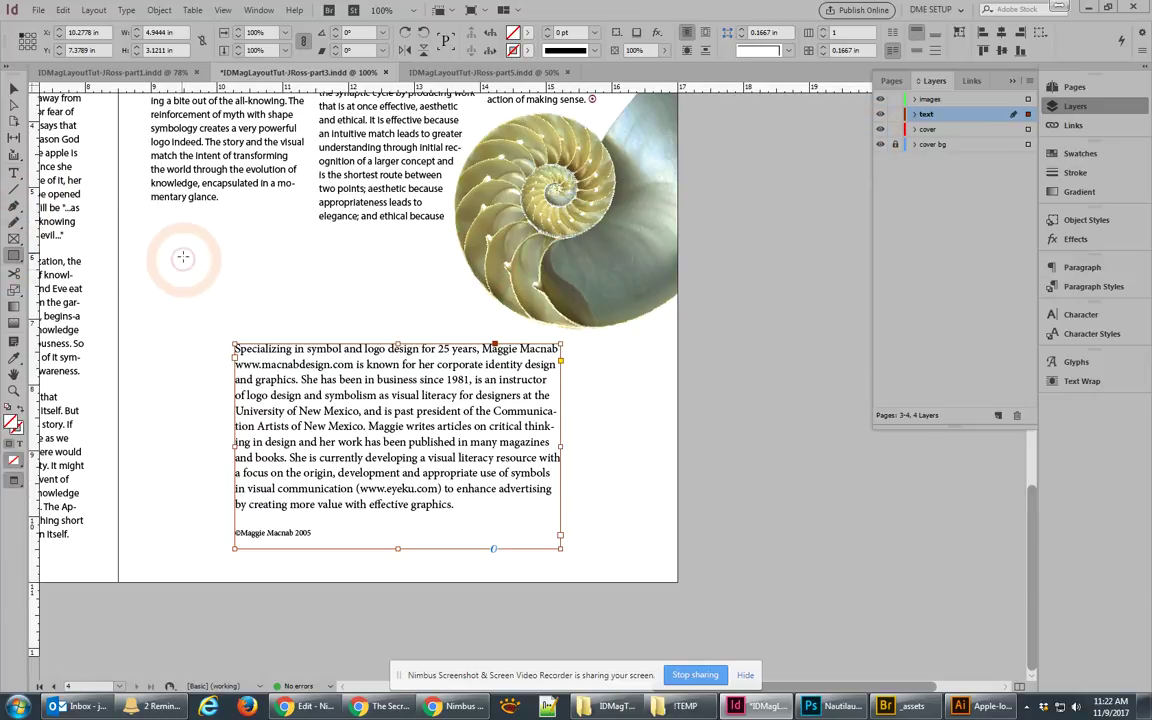
drag(119, 233, 688, 594)
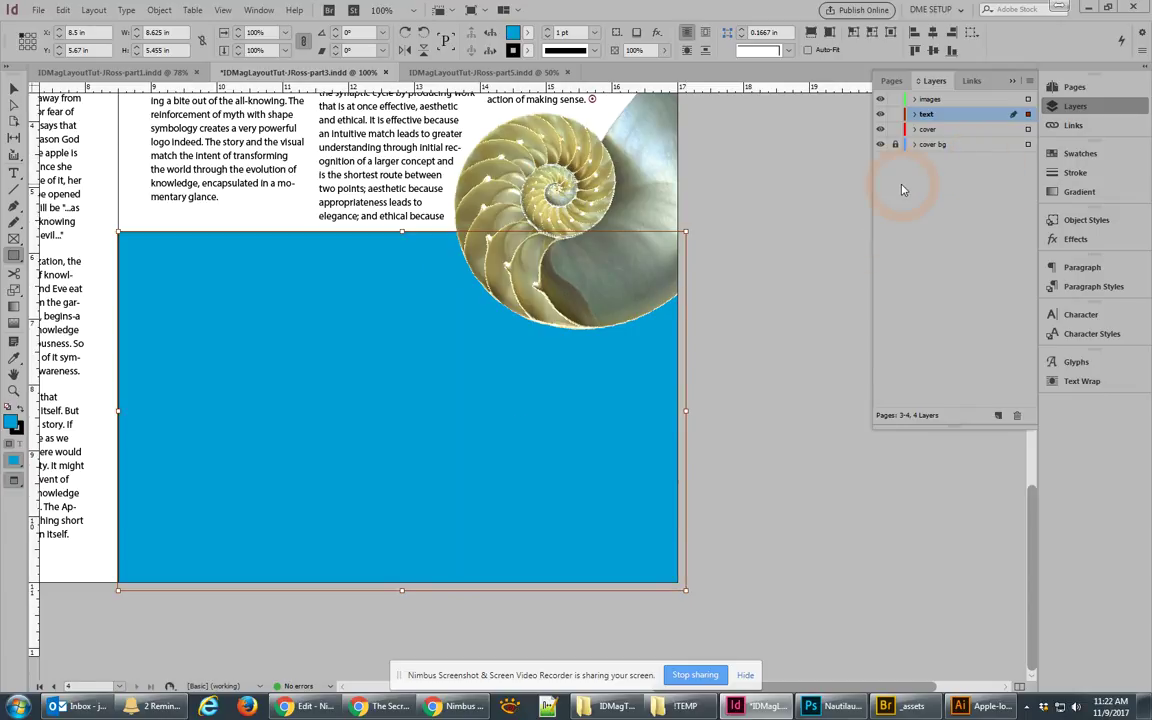
click(913, 115)
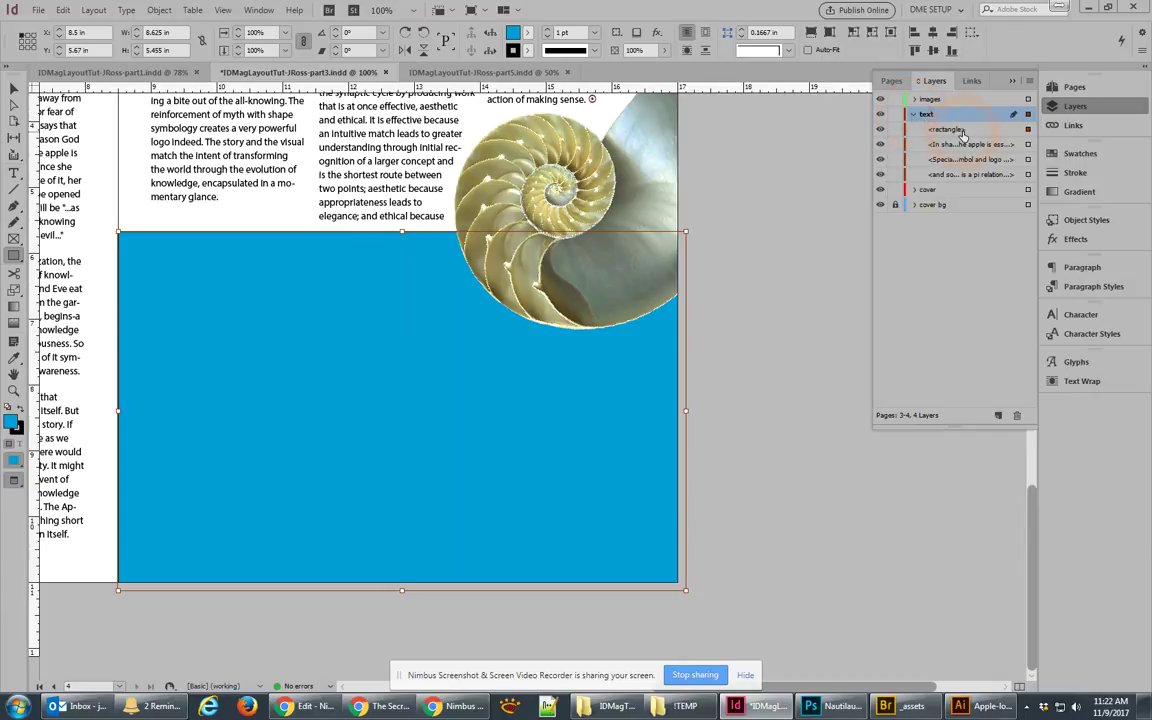
drag(962, 133, 860, 168)
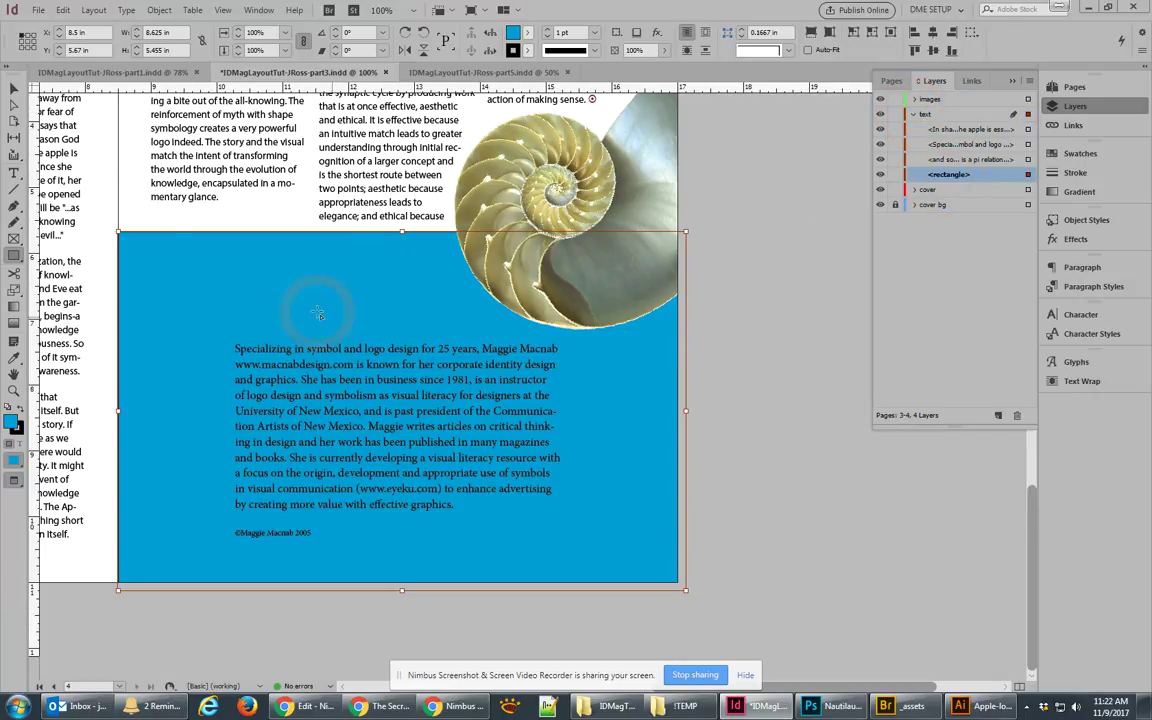
Try the Arrange options on the blue rectangle, bringing it above the bio text and sending it to the back.
right_click(281, 290)
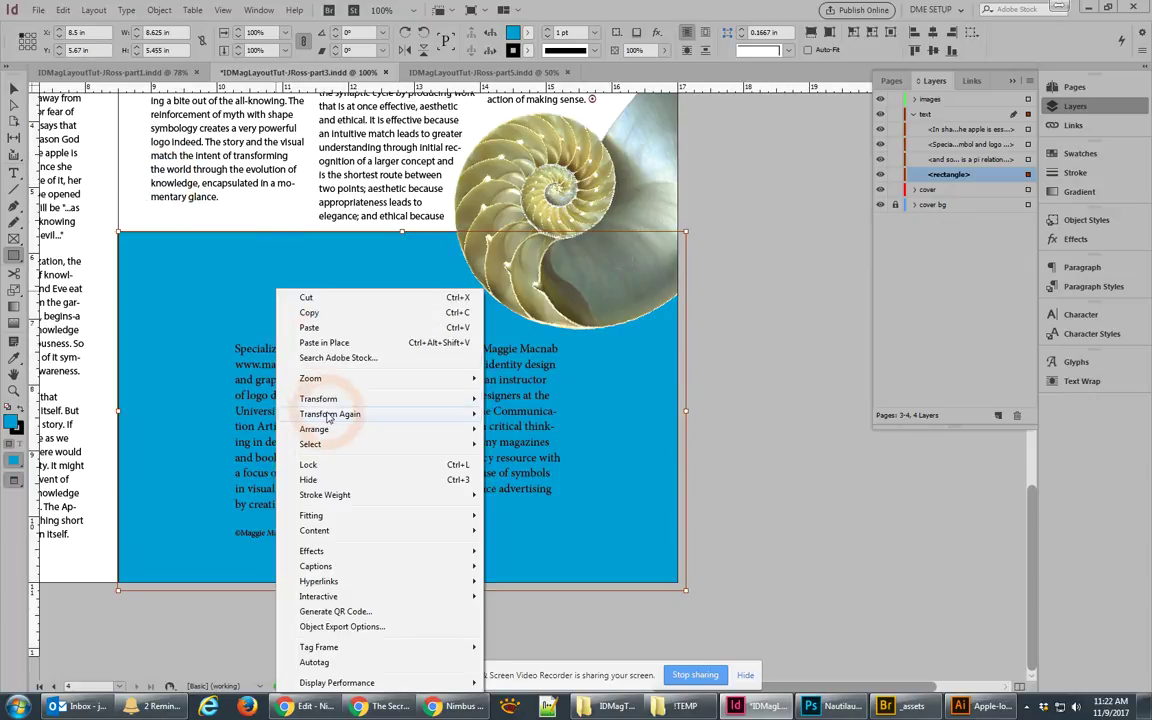
mouse_move(330, 428)
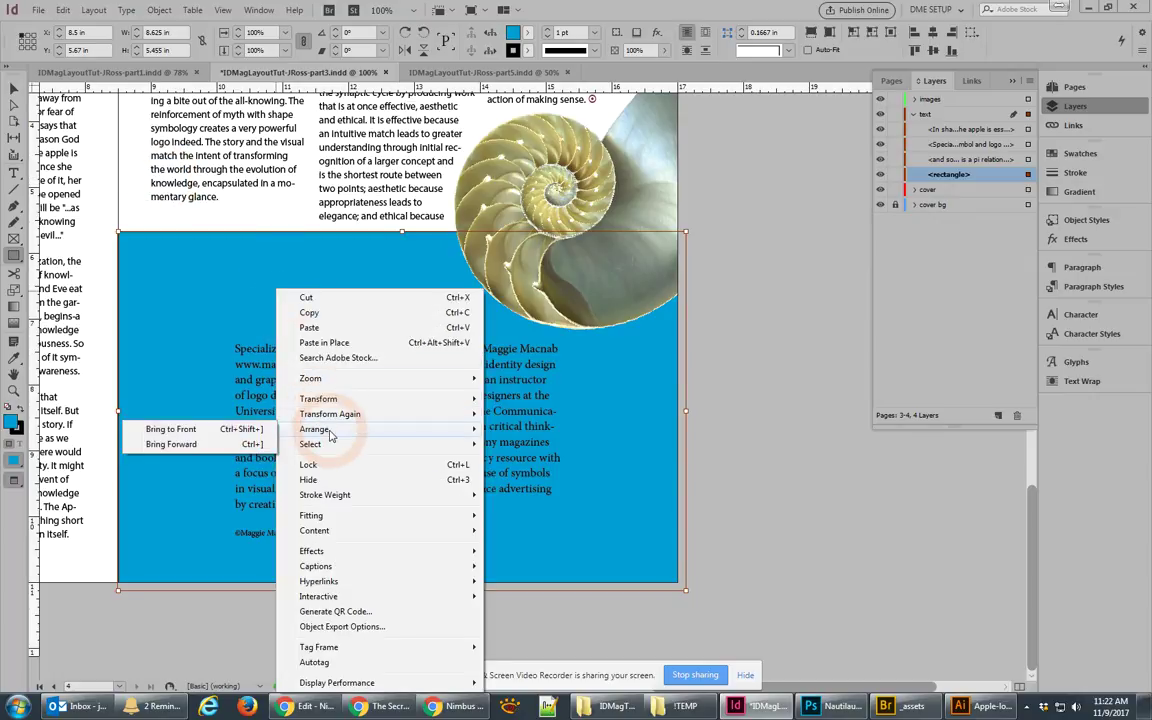
click(210, 445)
click(272, 248)
click(620, 359)
right_click(333, 300)
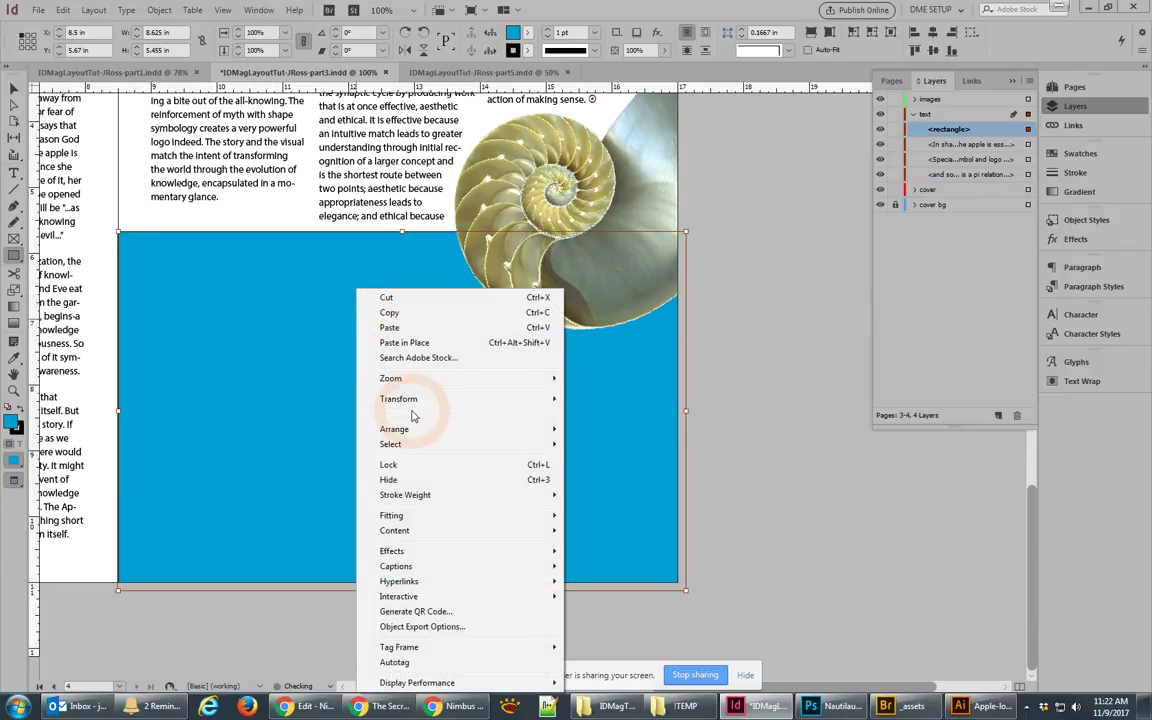
mouse_move(410, 432)
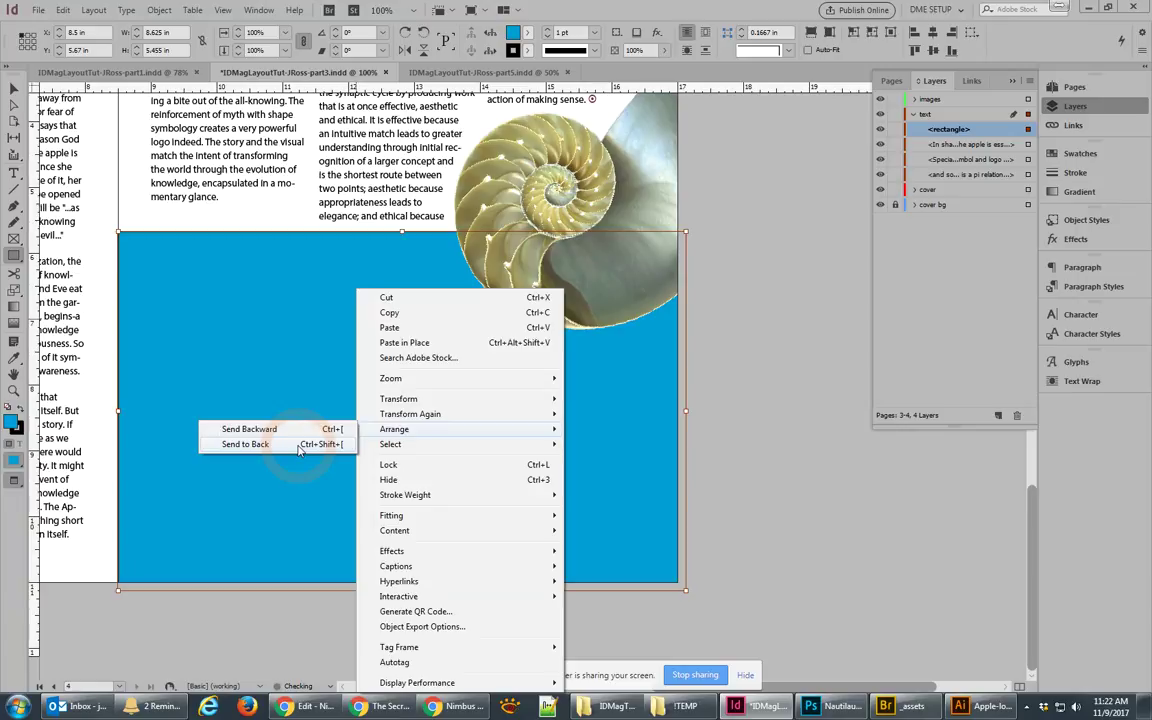
click(298, 446)
Set the stroke of the rectangle behind the author bio to [None].
click(13, 89)
click(21, 407)
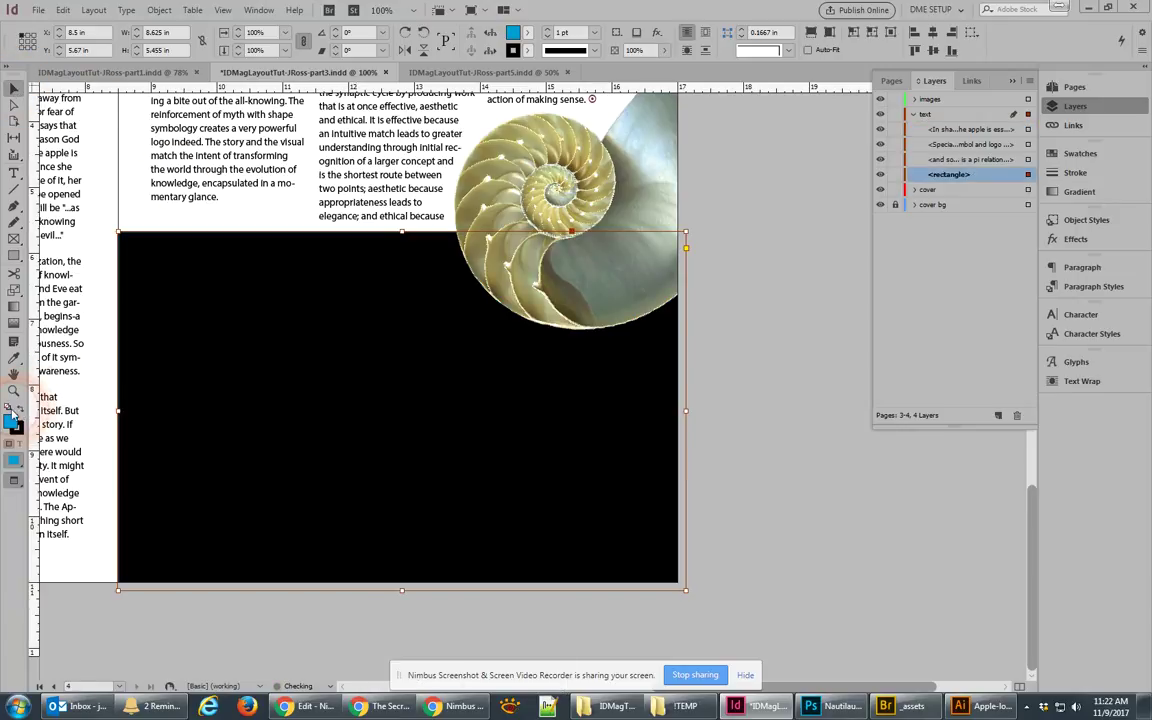
click(21, 407)
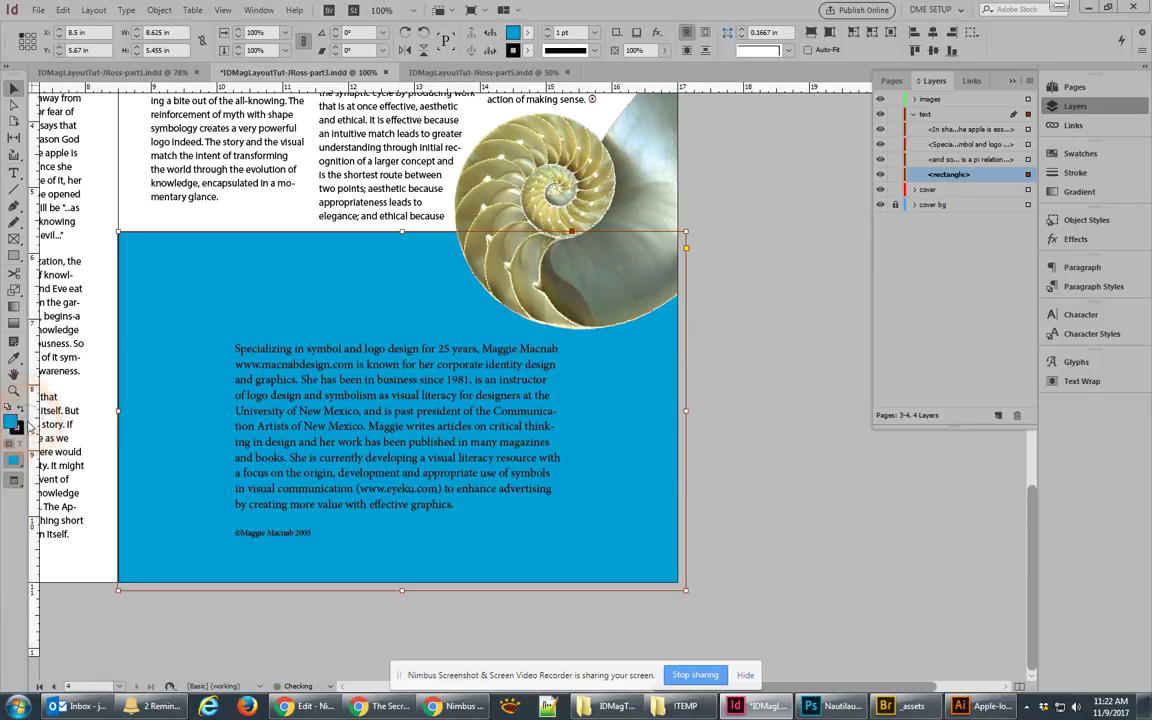
click(18, 429)
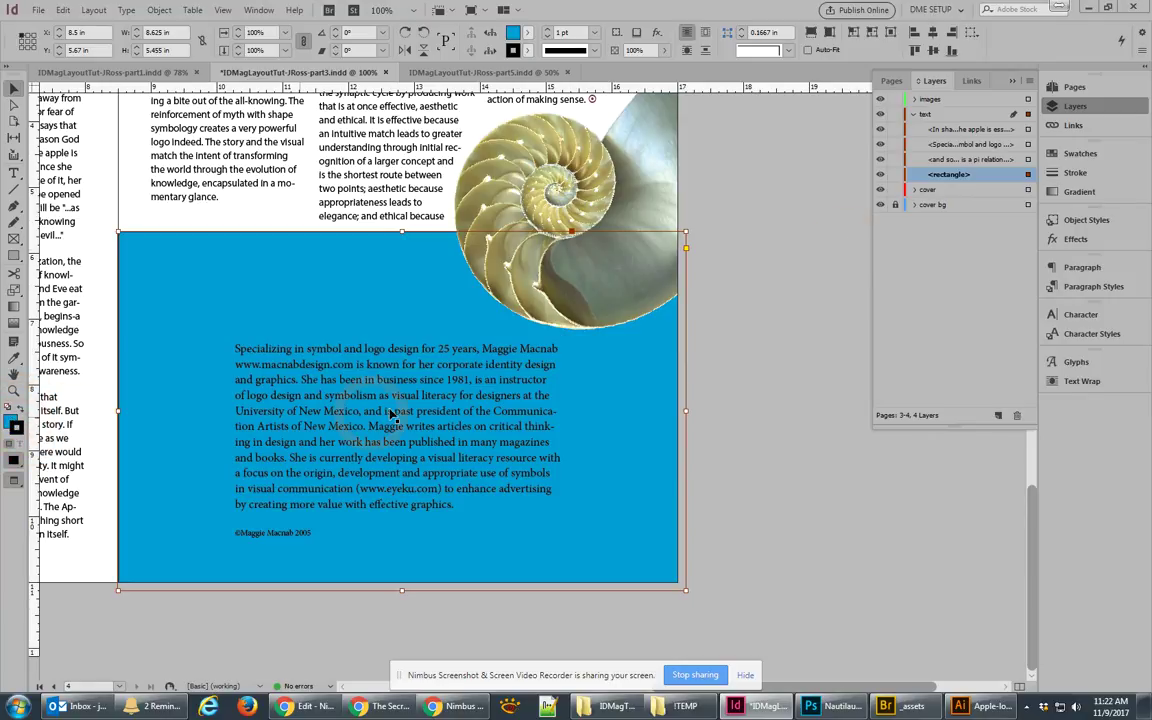
click(1062, 154)
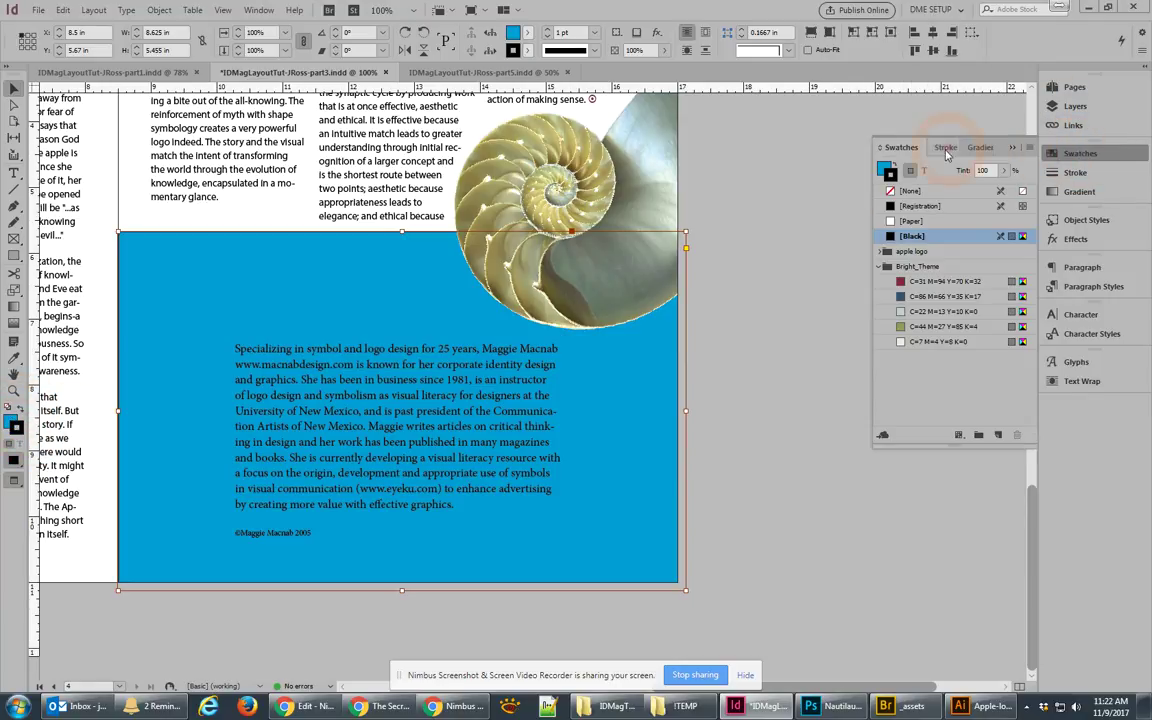
click(891, 192)
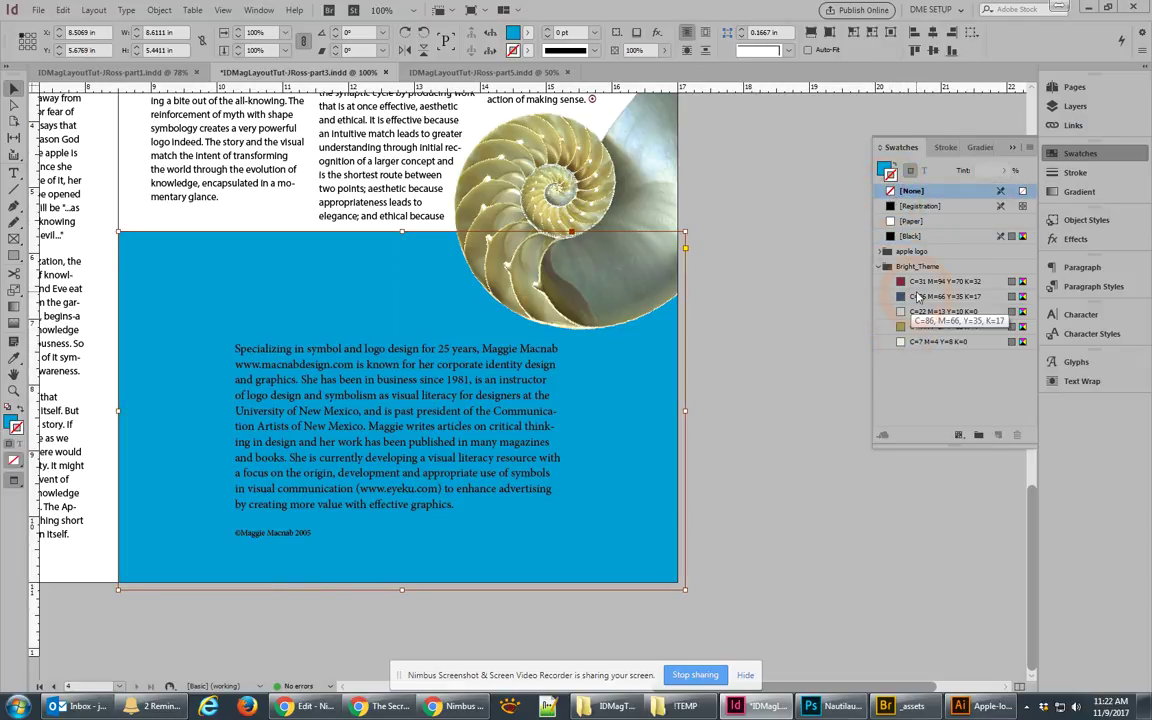
click(918, 297)
click(910, 191)
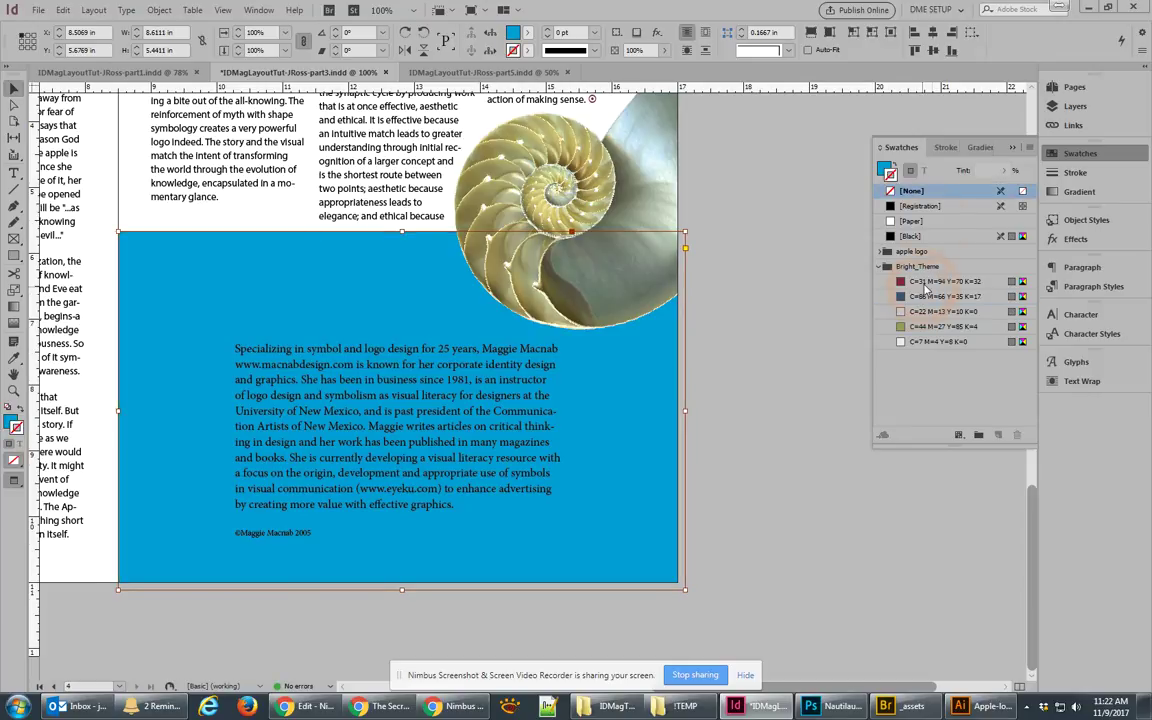
Fill the rectangle with the Bright_Theme dark blue swatch C=86 M=66 Y=35 K=17.
click(887, 170)
click(912, 252)
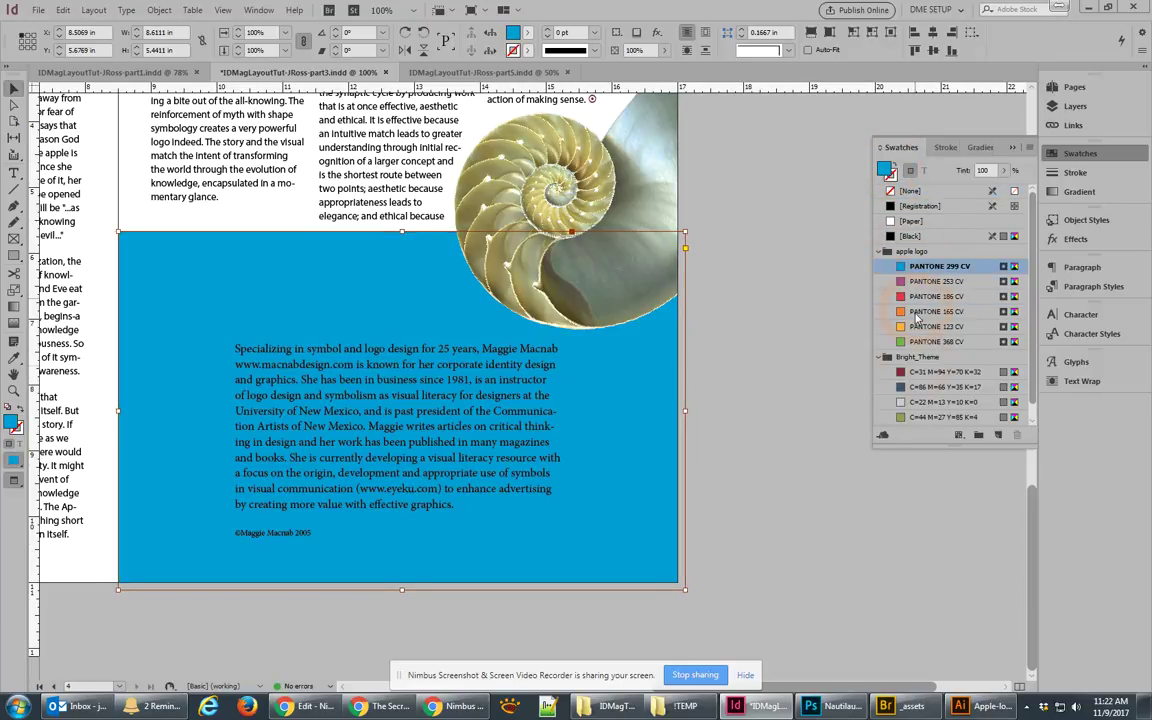
click(918, 387)
Change the character color of the "author bio" paragraph style to [Paper].
click(422, 350)
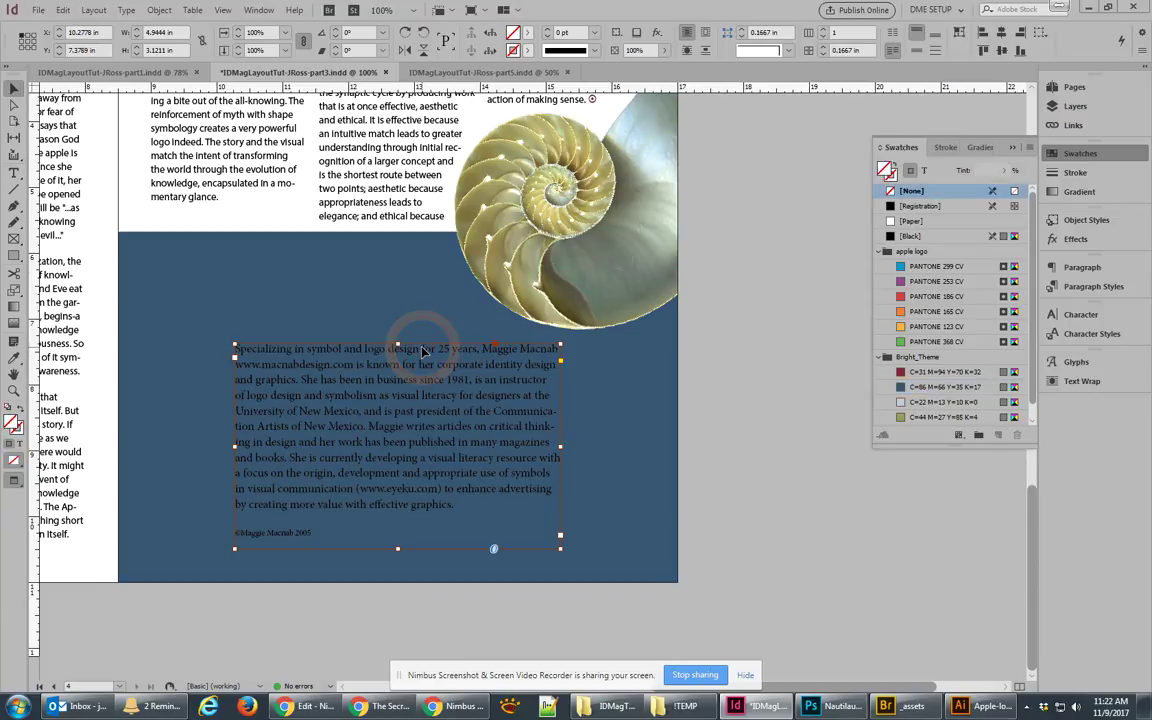
click(772, 387)
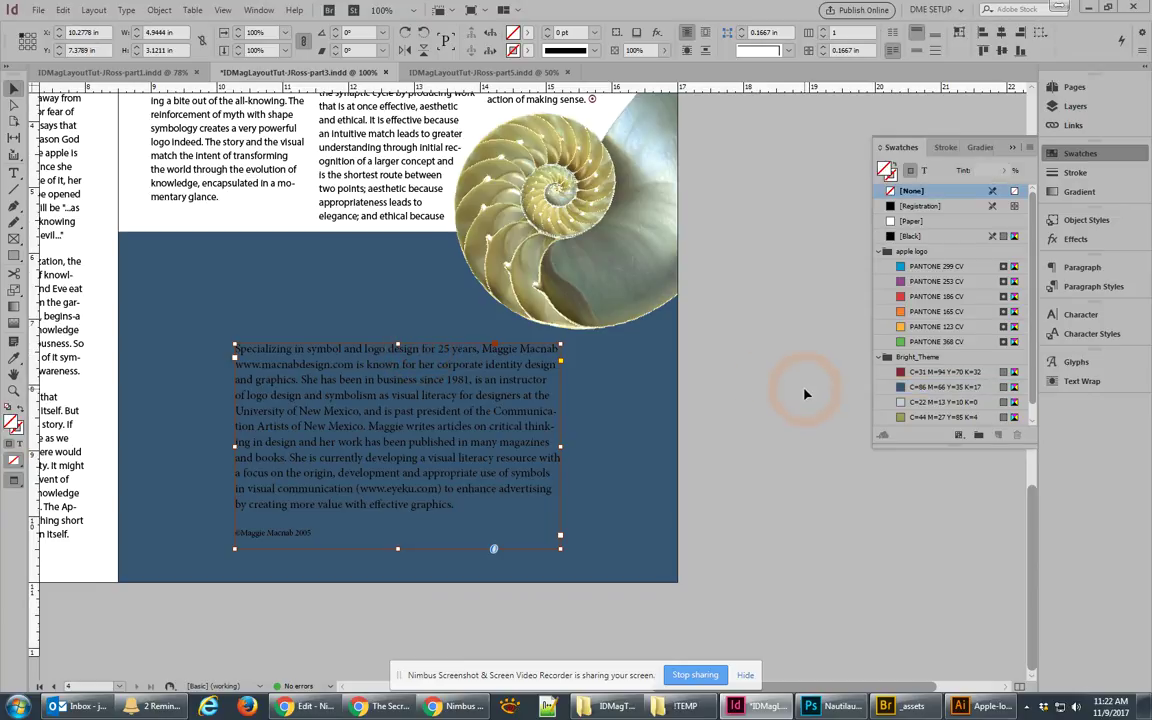
click(1094, 287)
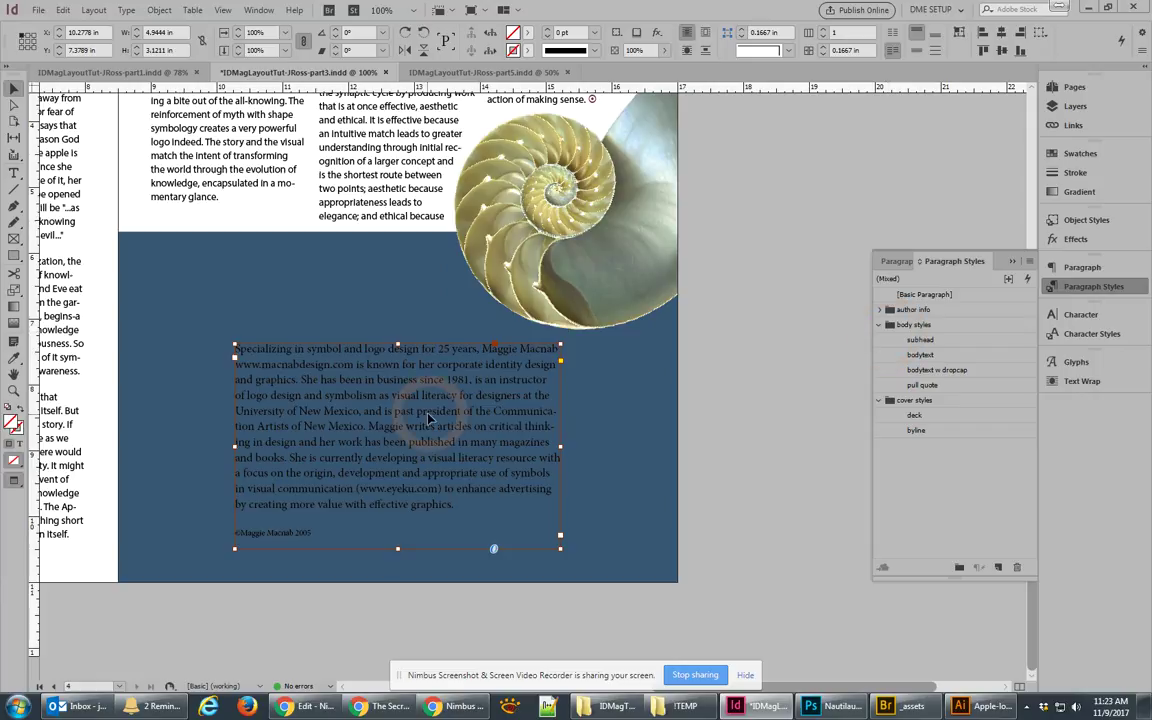
double_click(387, 376)
click(924, 326)
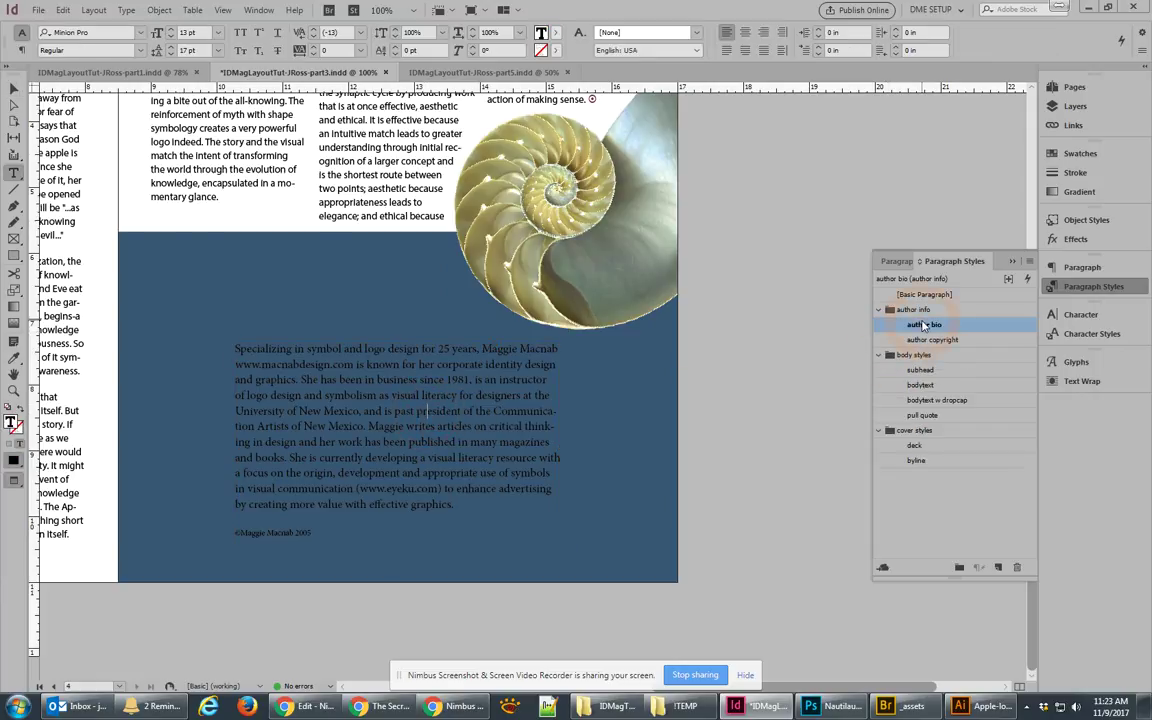
double_click(924, 326)
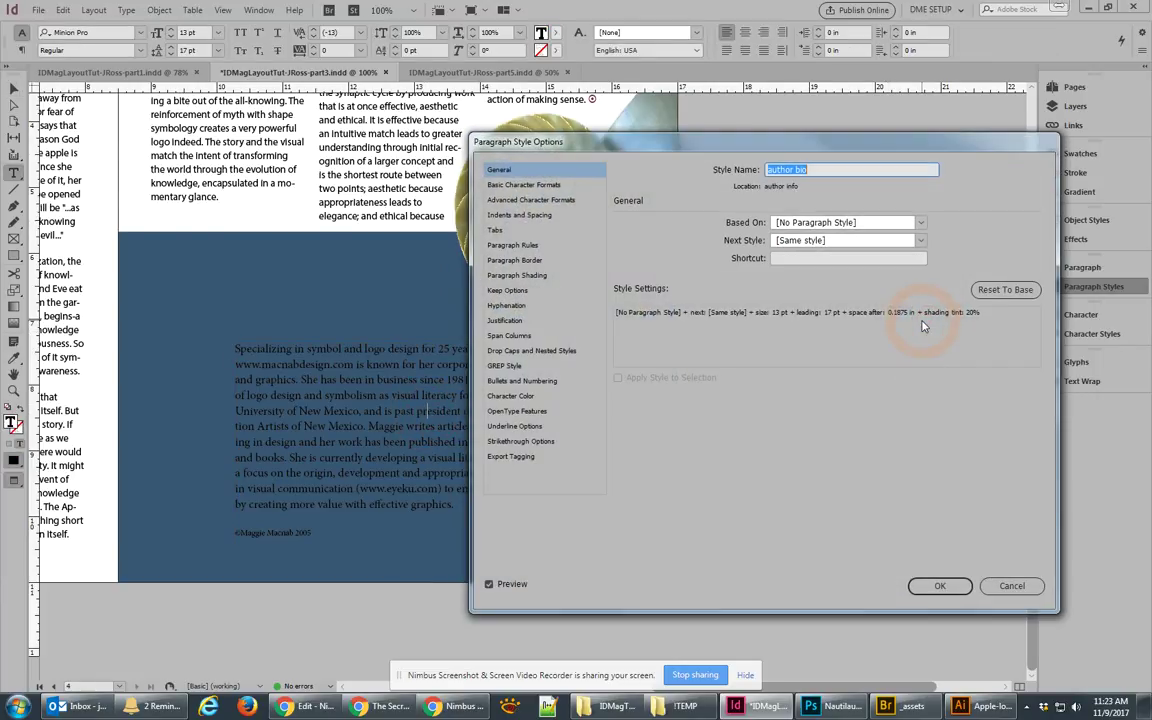
click(535, 397)
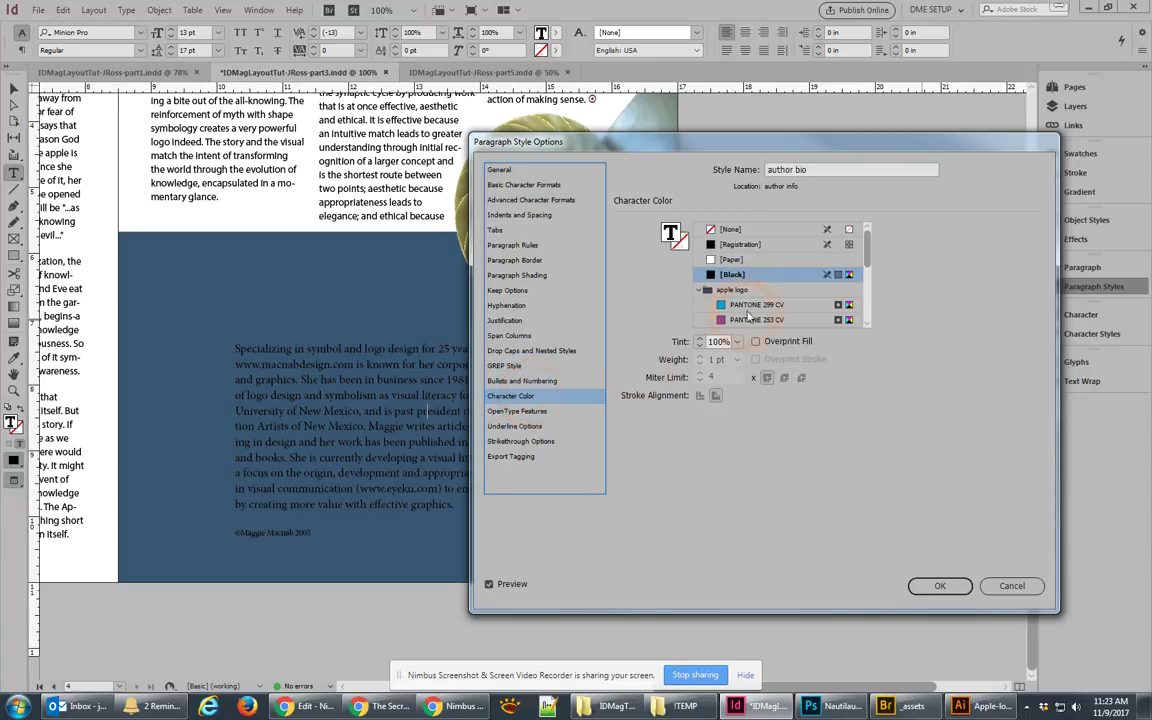
click(733, 260)
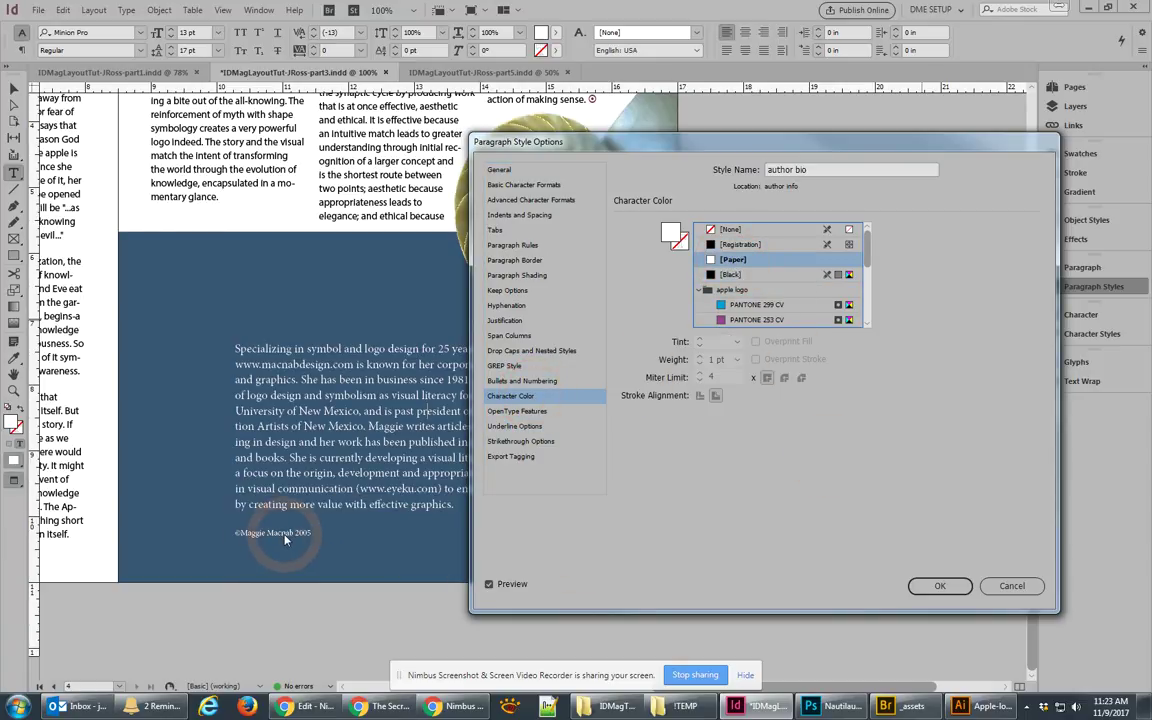
click(945, 593)
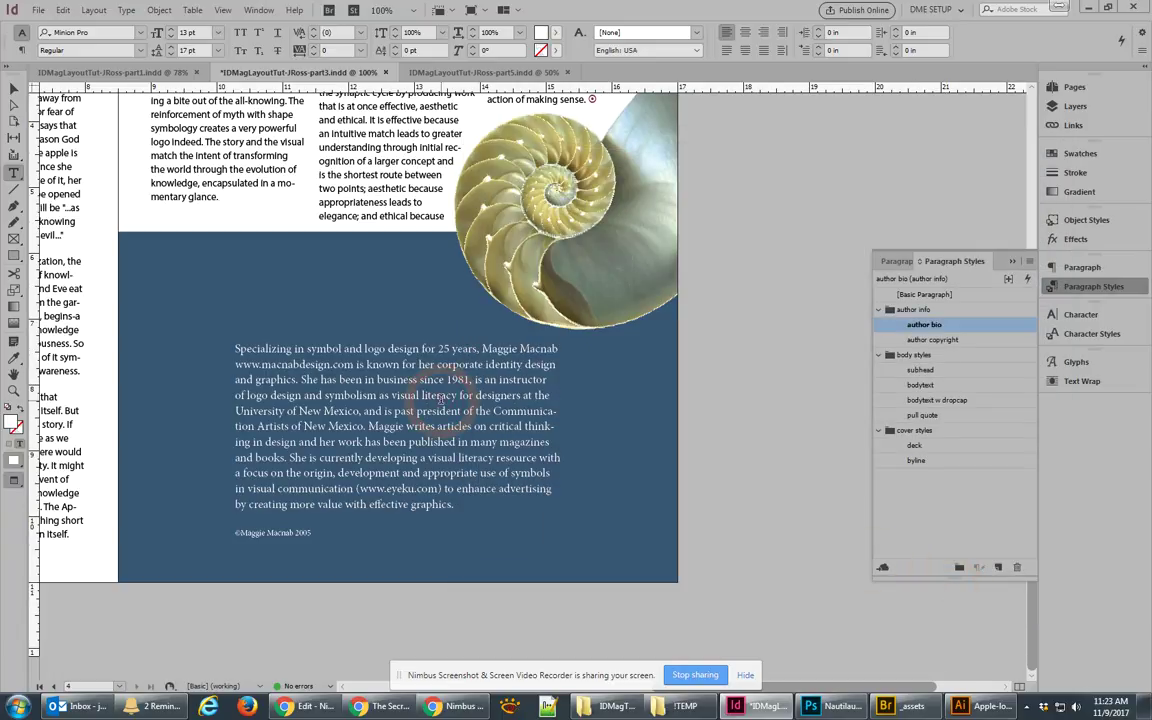
Nudge the author bio text frame slightly further down within the dark blue rectangle and deselect it.
click(14, 88)
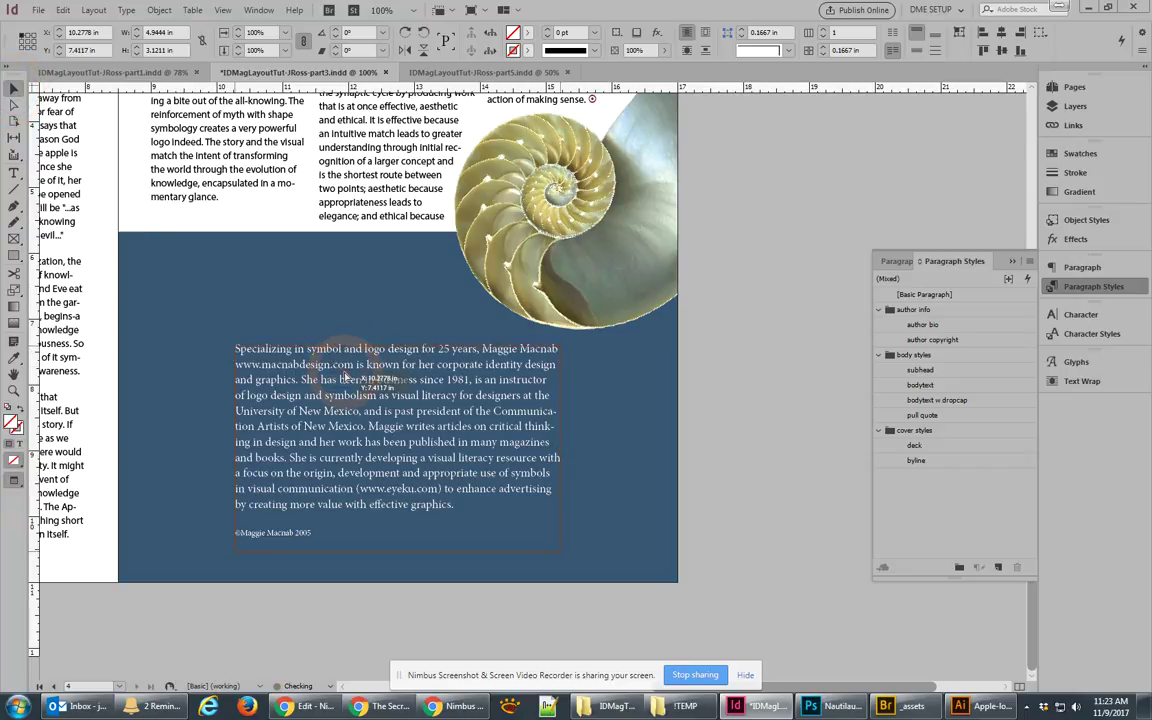
drag(342, 353, 346, 381)
click(725, 355)
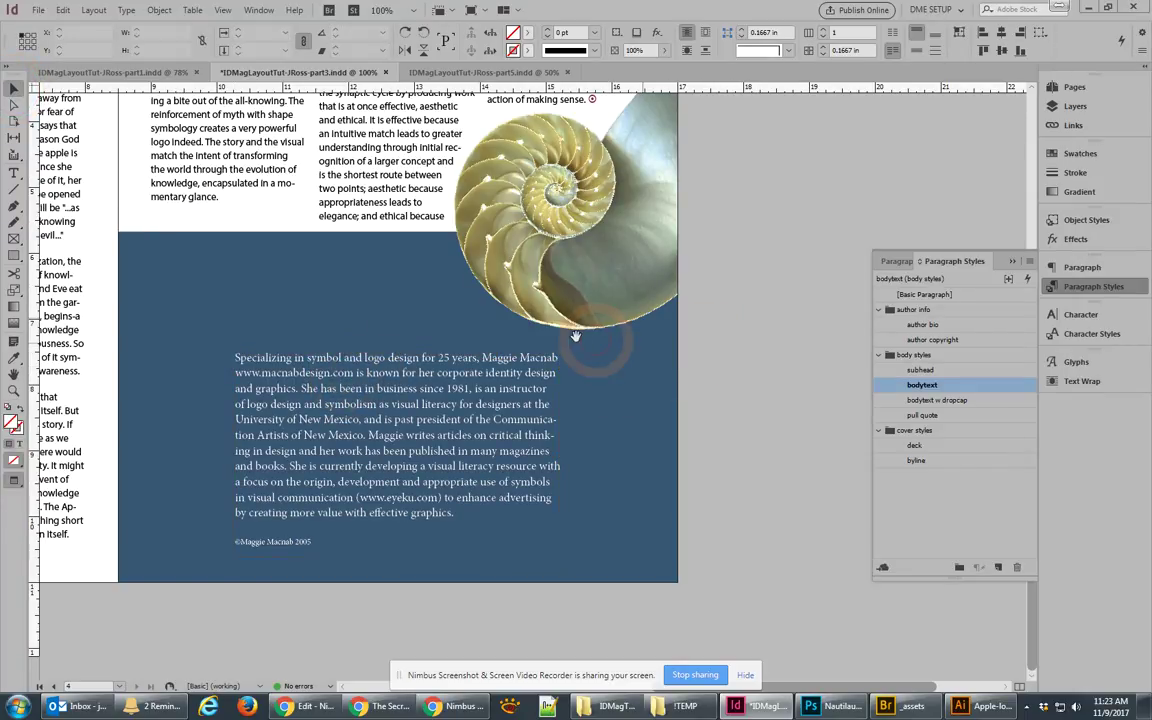
Turn the Apple_Computer Wikipedia web address under "The Apple of Our Eye." into a hyperlink.
drag(574, 336, 864, 498)
drag(279, 308, 508, 374)
scroll(508, 374, left, 3)
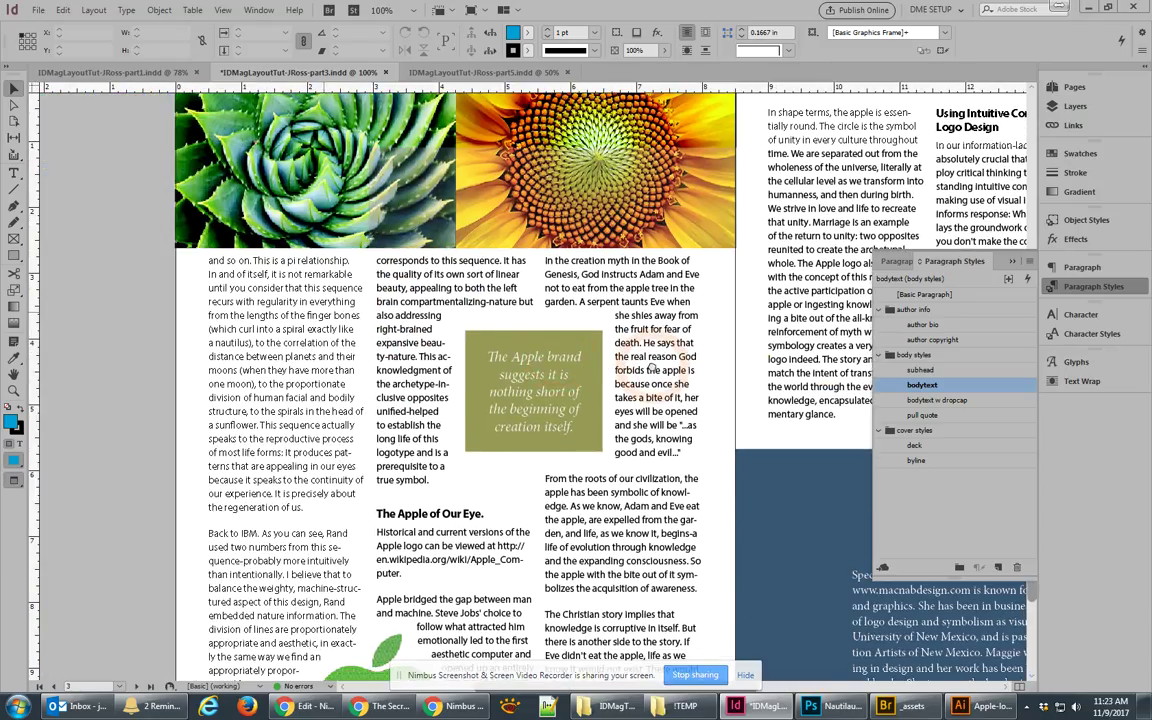
drag(652, 368, 505, 348)
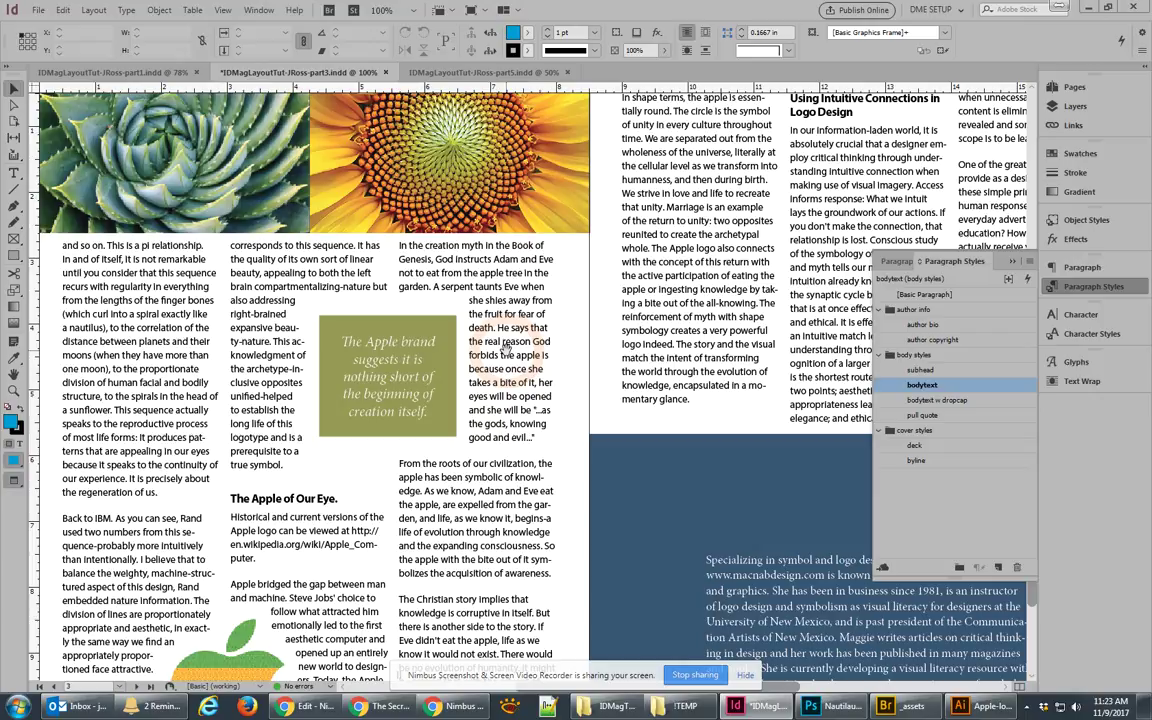
click(390, 340)
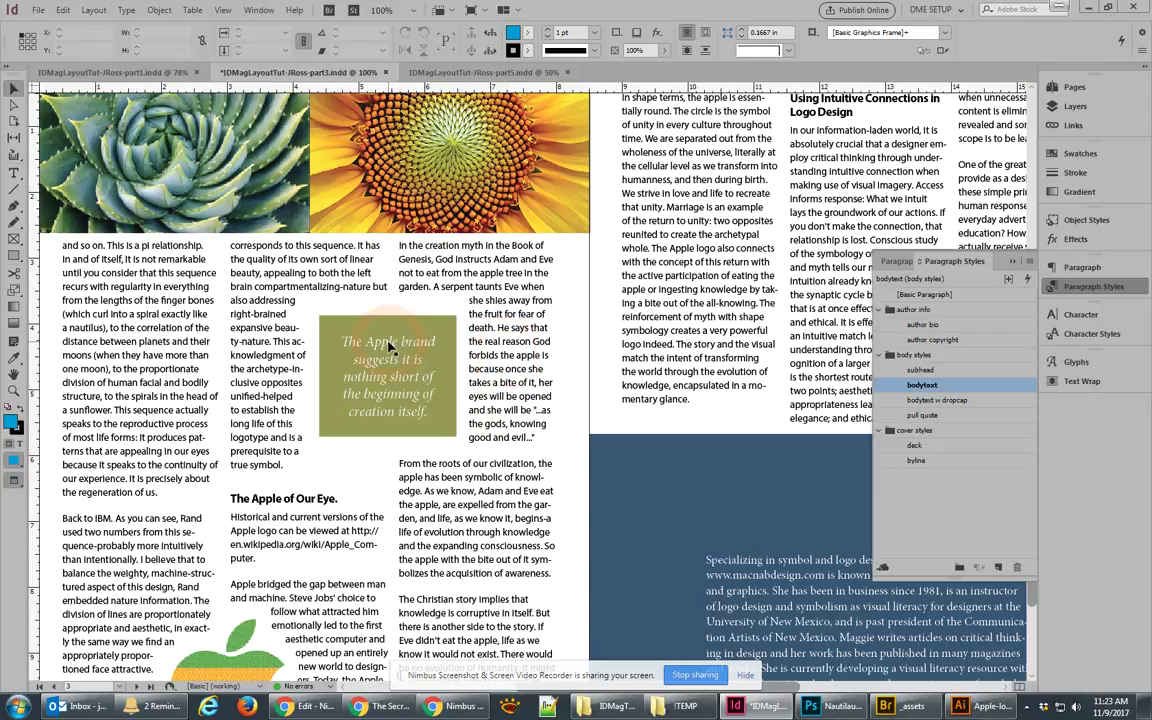
click(338, 562)
double_click(350, 526)
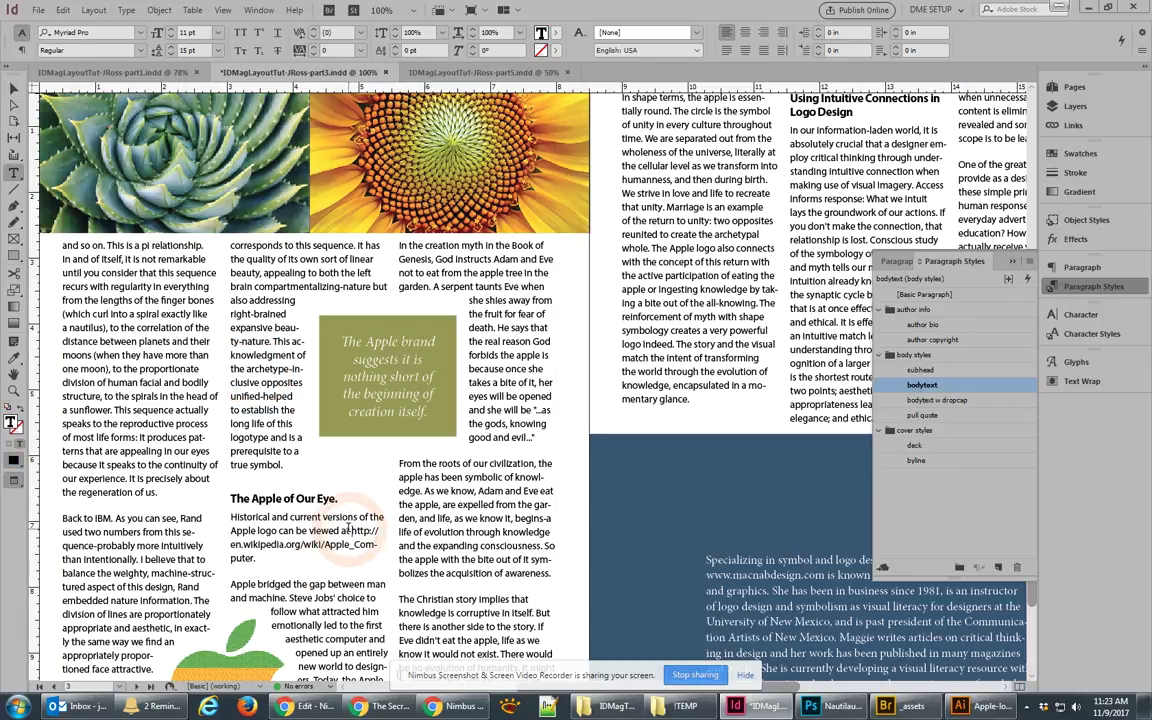
drag(352, 530, 368, 555)
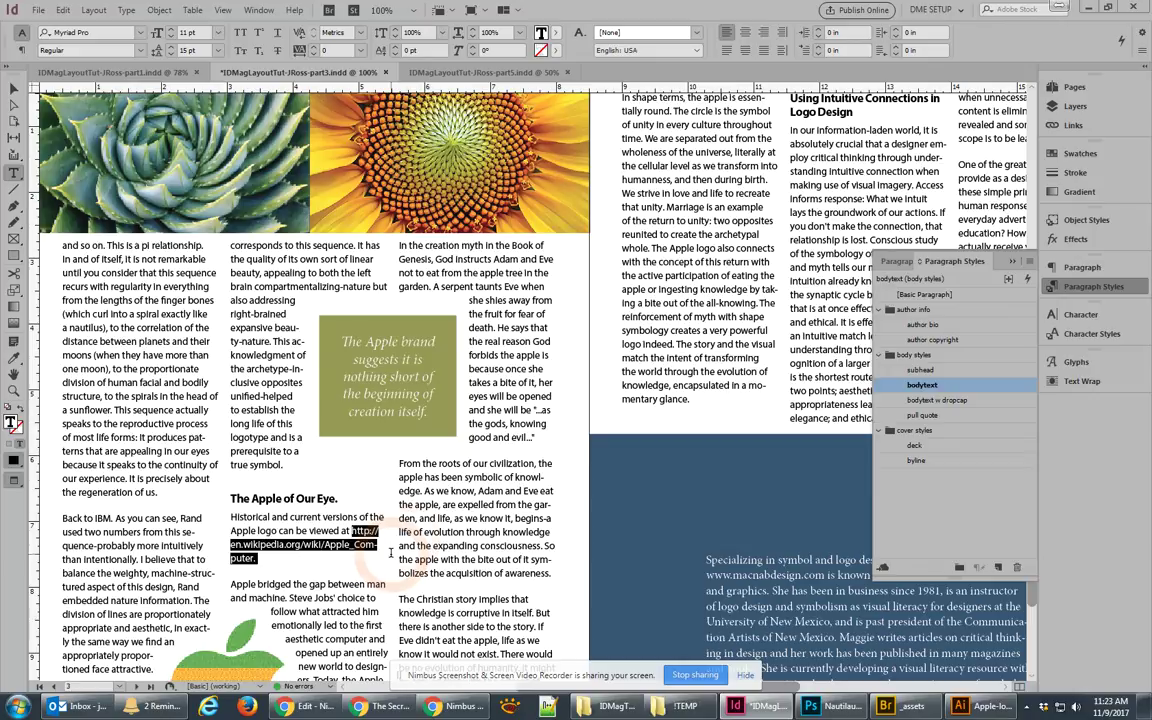
click(260, 11)
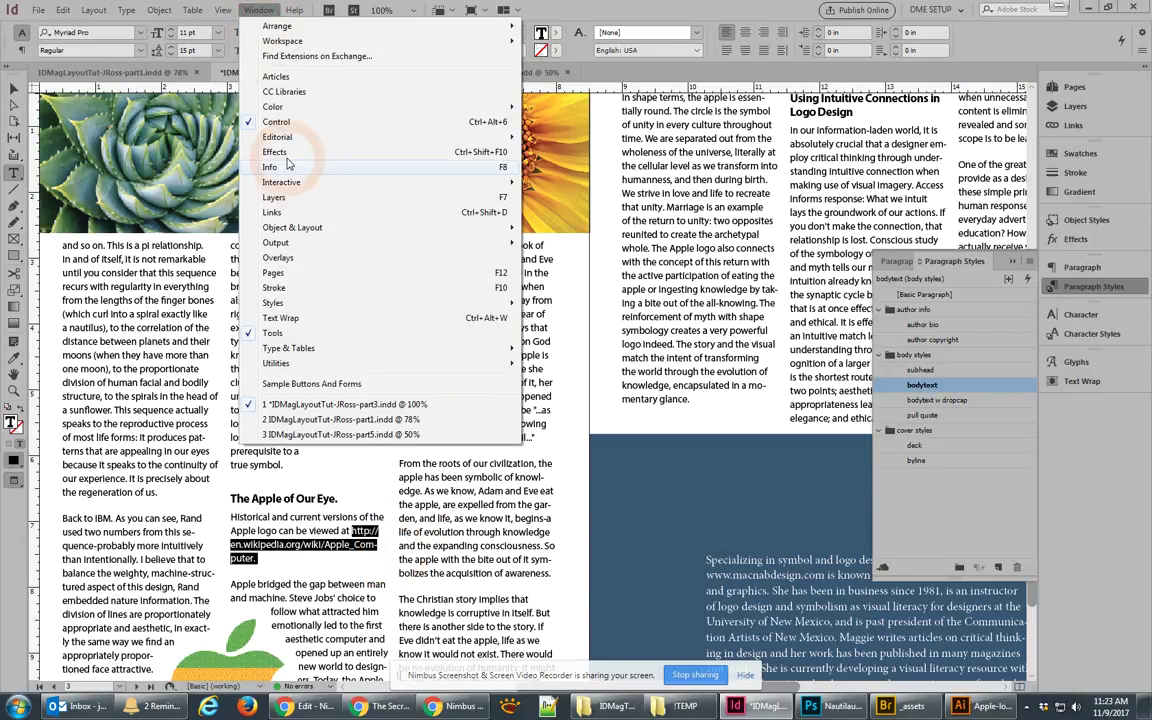
click(268, 183)
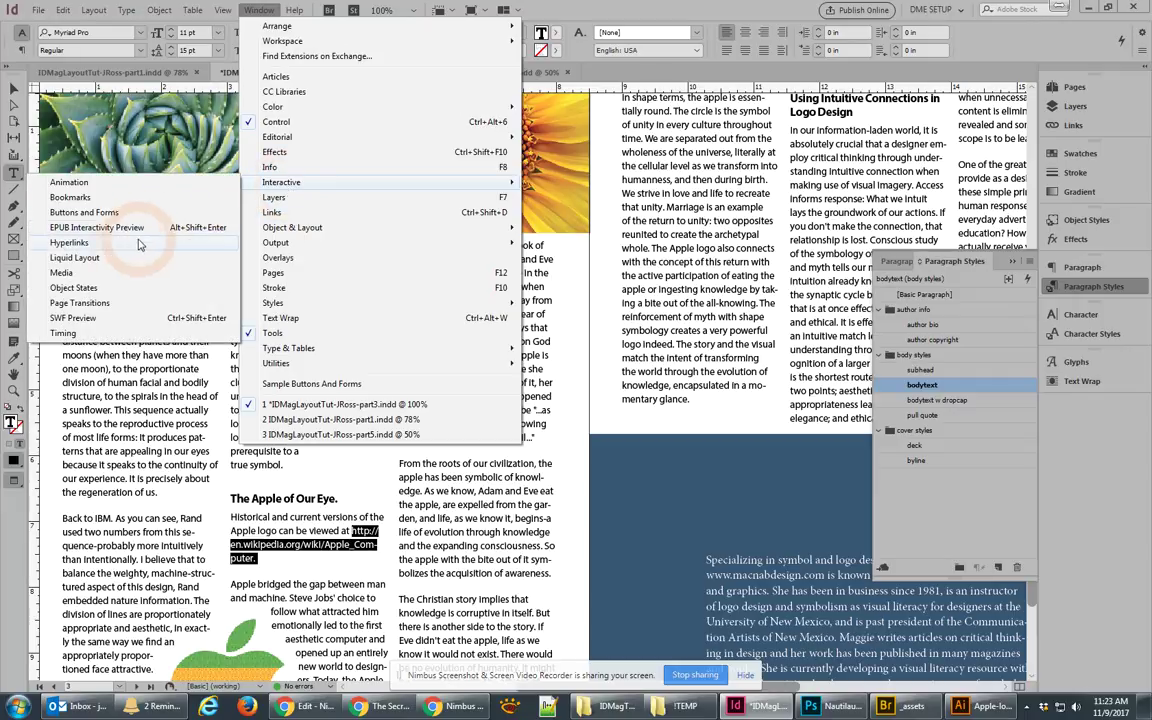
click(78, 242)
click(467, 242)
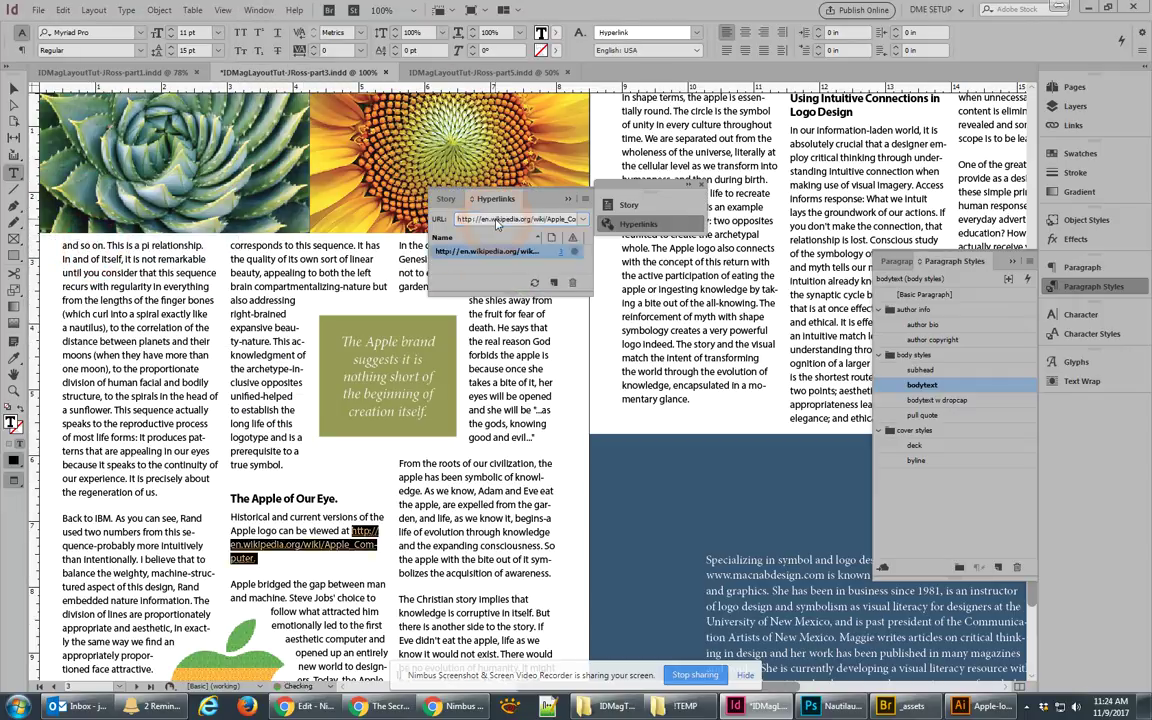
click(554, 283)
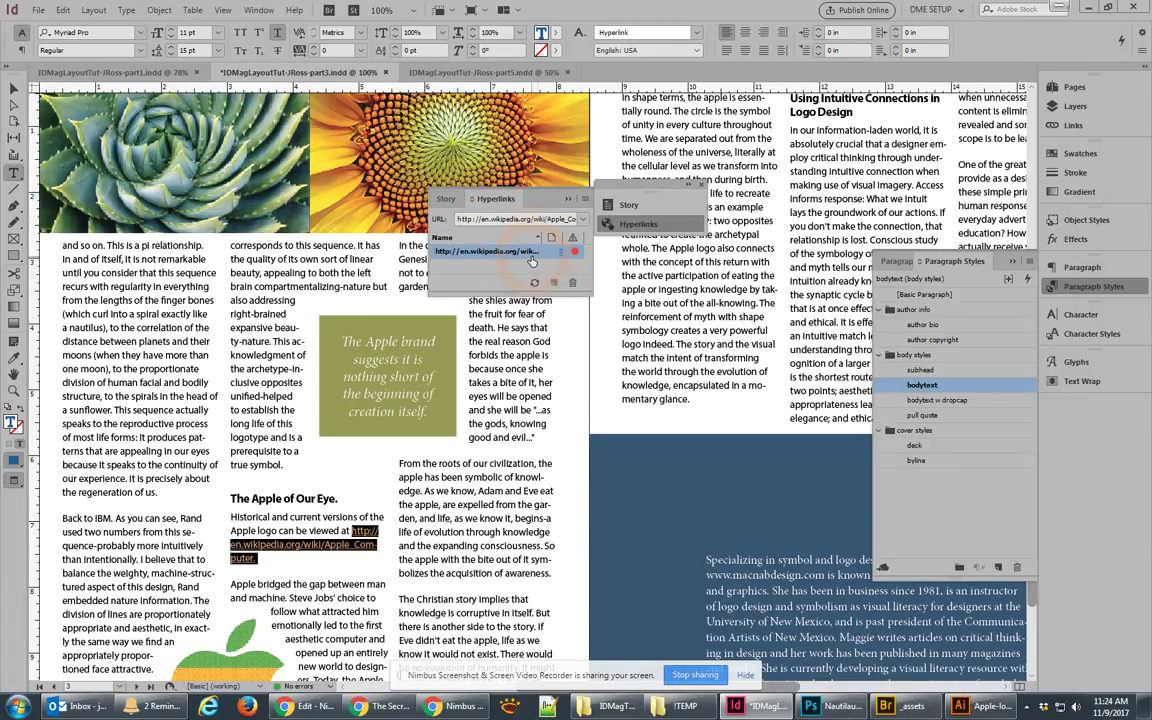
Undo the deletion of the linked Apple_Computer web address and deselect its text.
key(Delete)
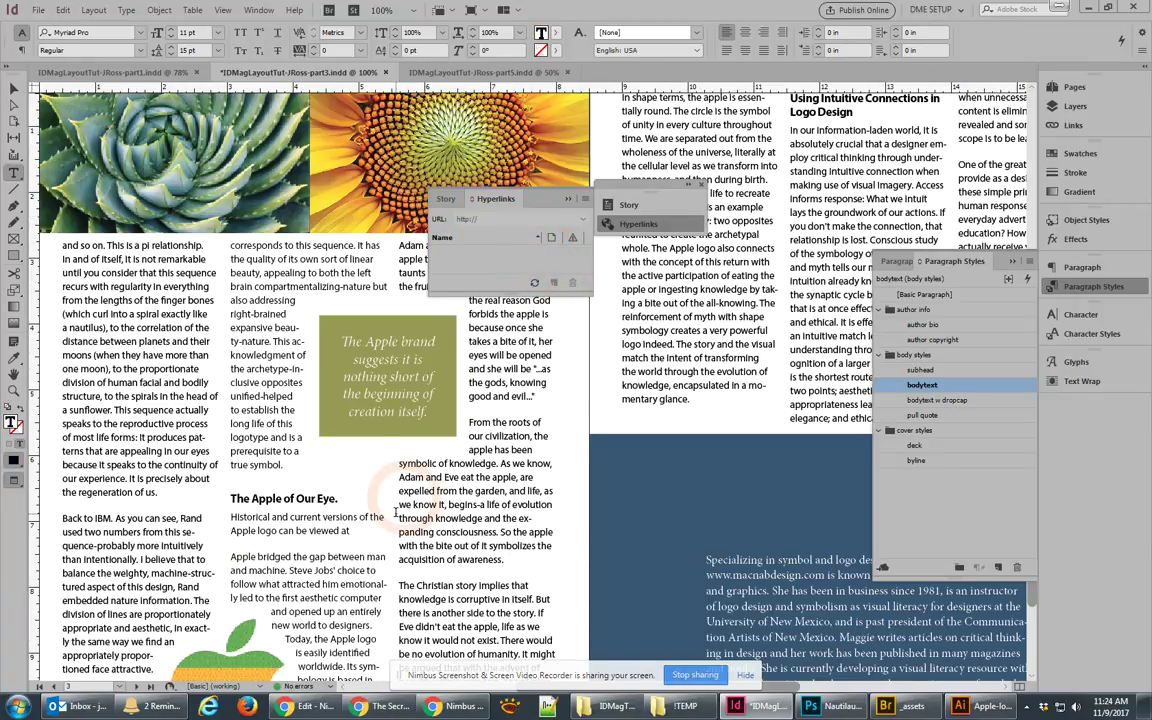
key(ctrl+z)
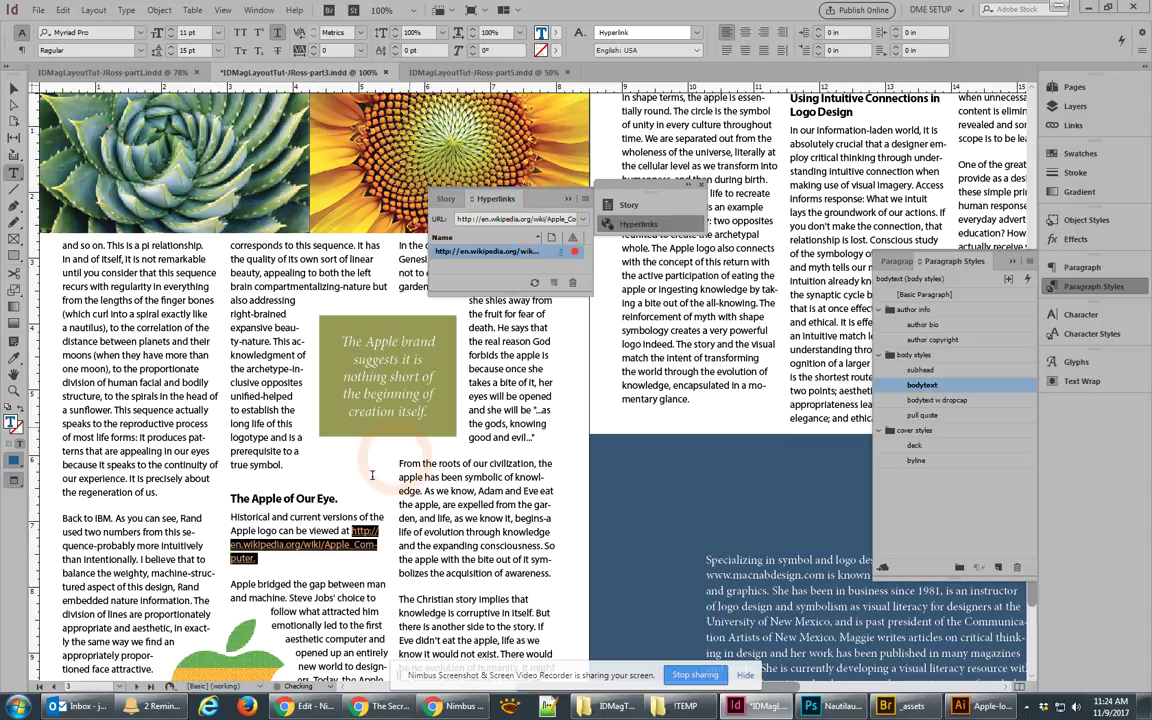
click(496, 250)
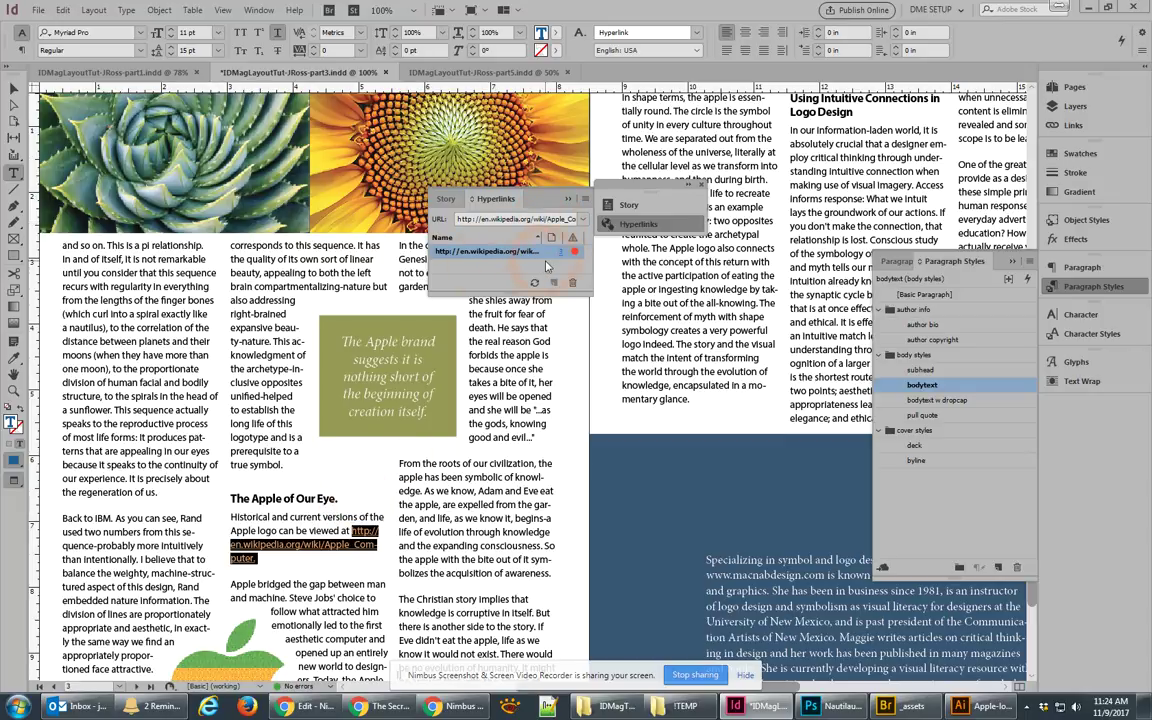
mouse_move(575, 258)
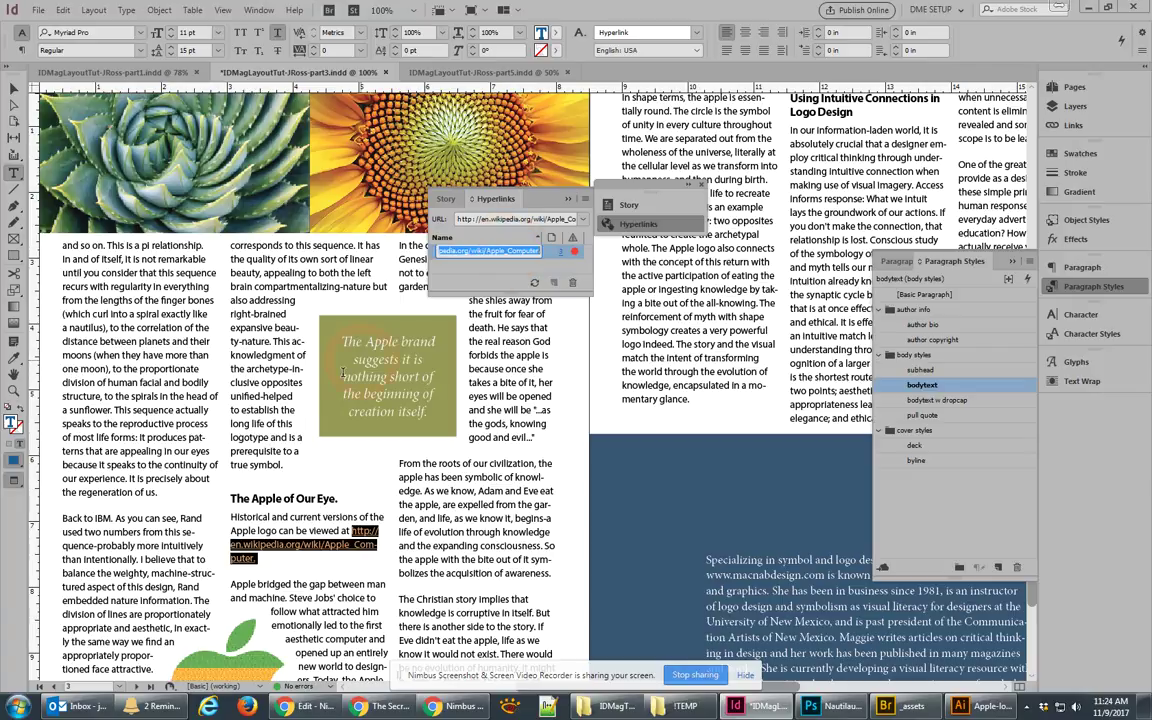
click(323, 577)
click(356, 531)
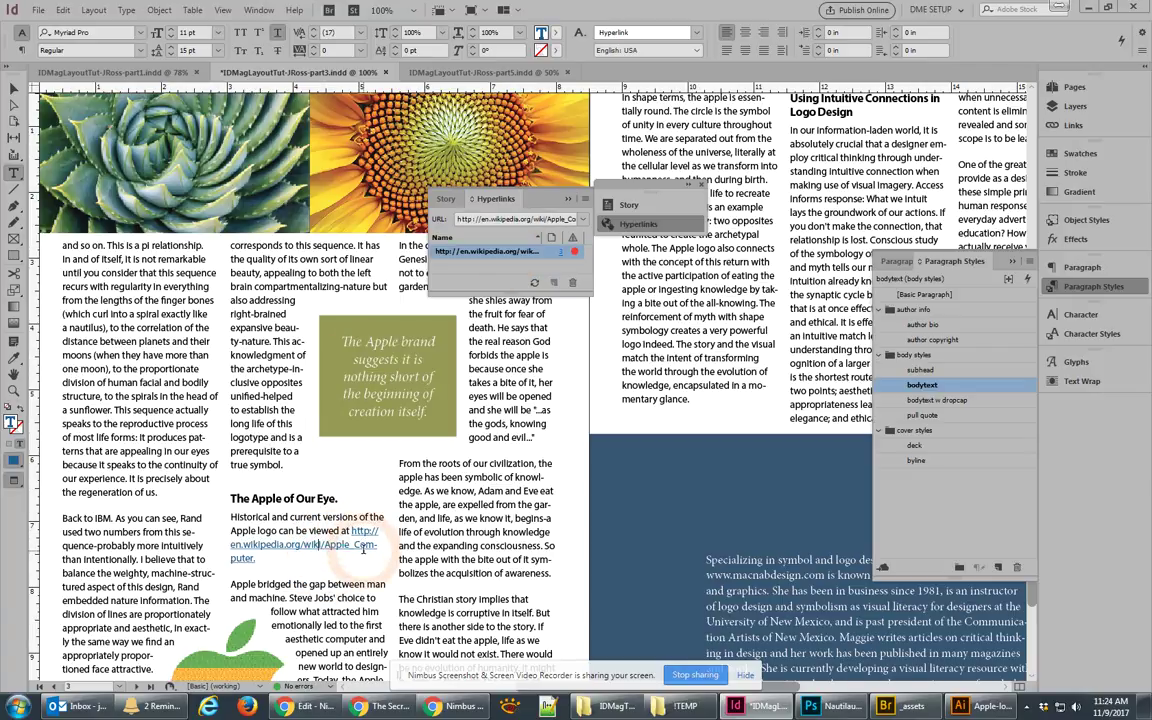
Go to the paragraph on the IBM logo versions on page 2 and place the text cursor in its web addresses.
scroll(366, 551, down, 5)
scroll(367, 550, up, 20)
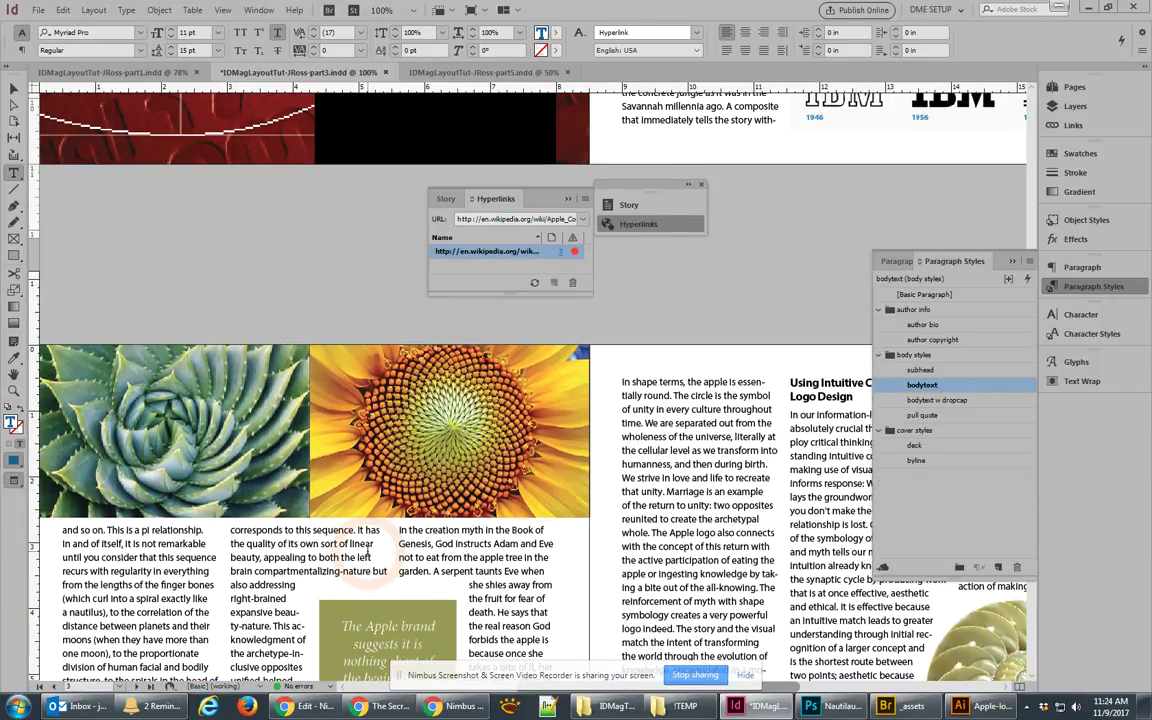
scroll(367, 550, up, 6)
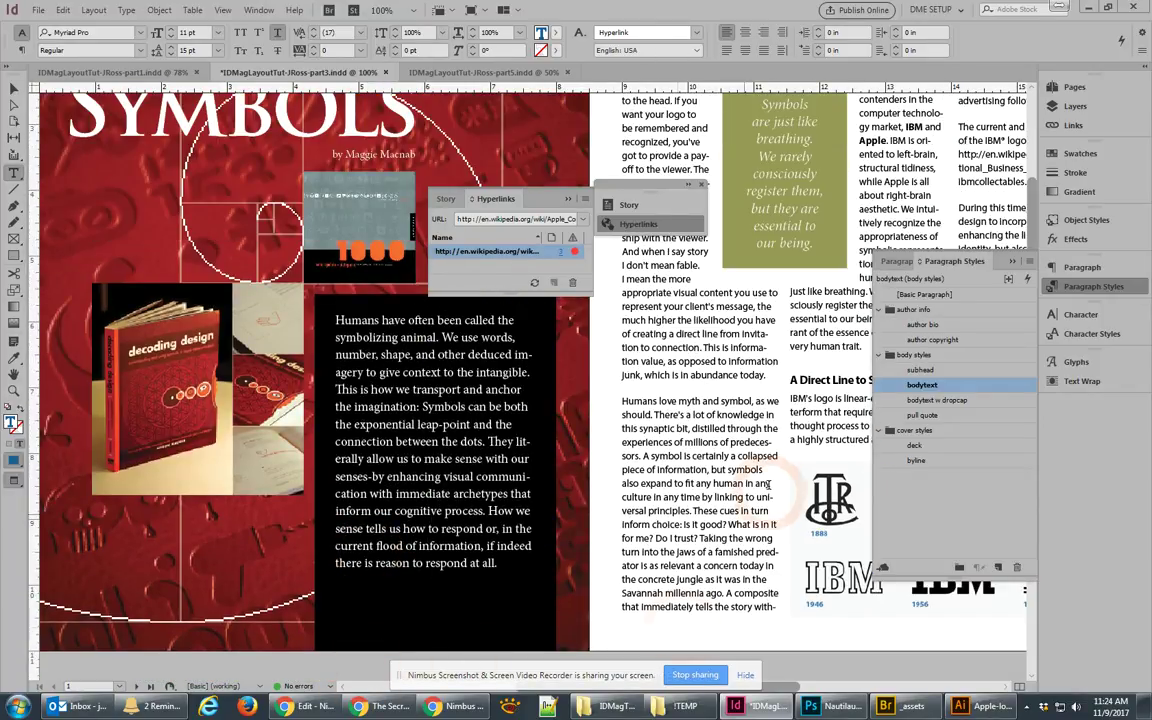
click(693, 345)
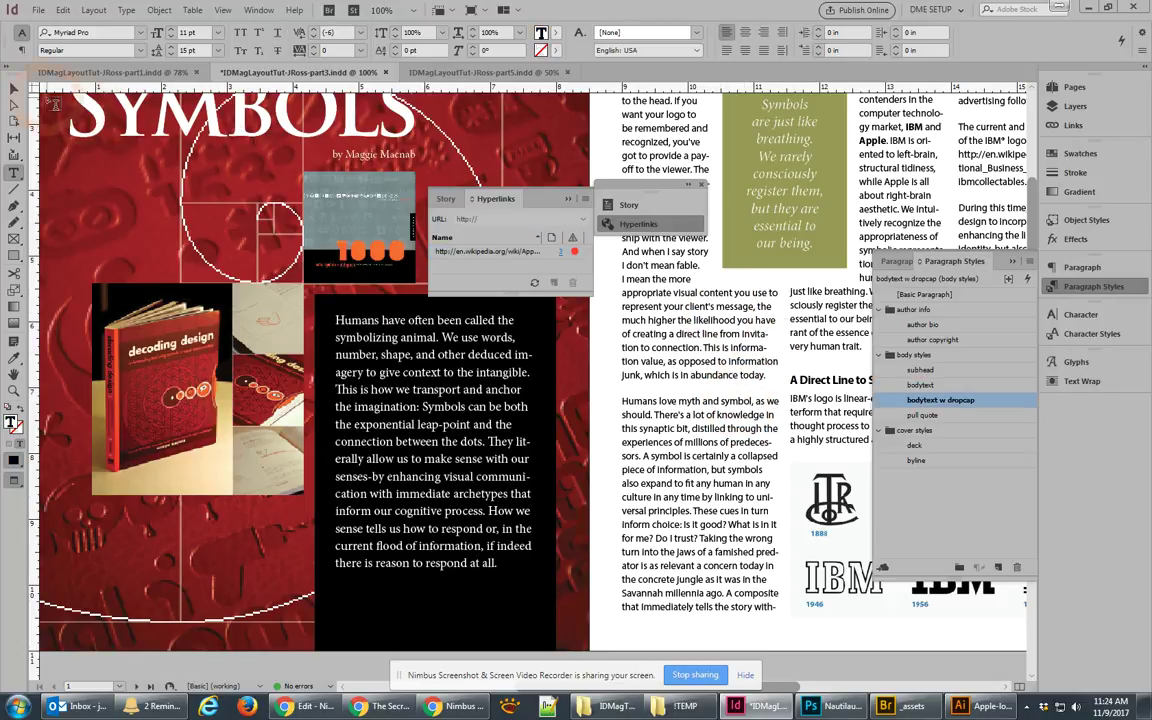
click(14, 88)
drag(764, 334, 191, 464)
drag(410, 420, 324, 244)
double_click(338, 258)
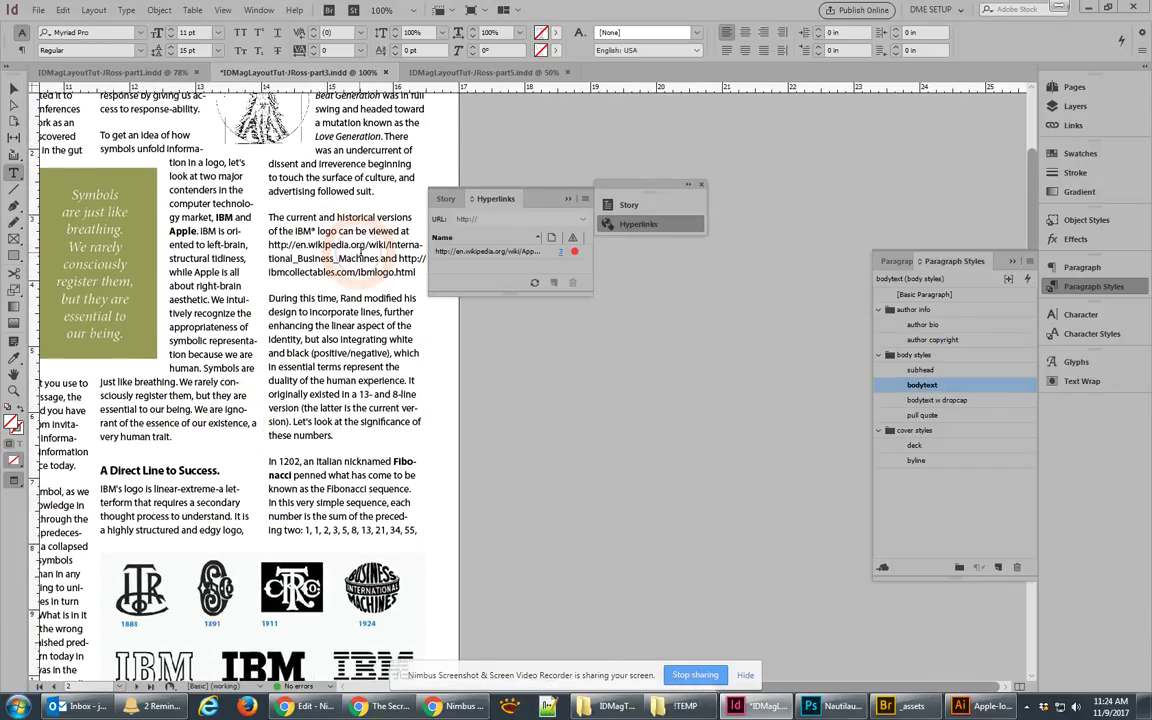
Try to turn both IBM web addresses together into a single hyperlink, and undo it.
drag(419, 272, 268, 244)
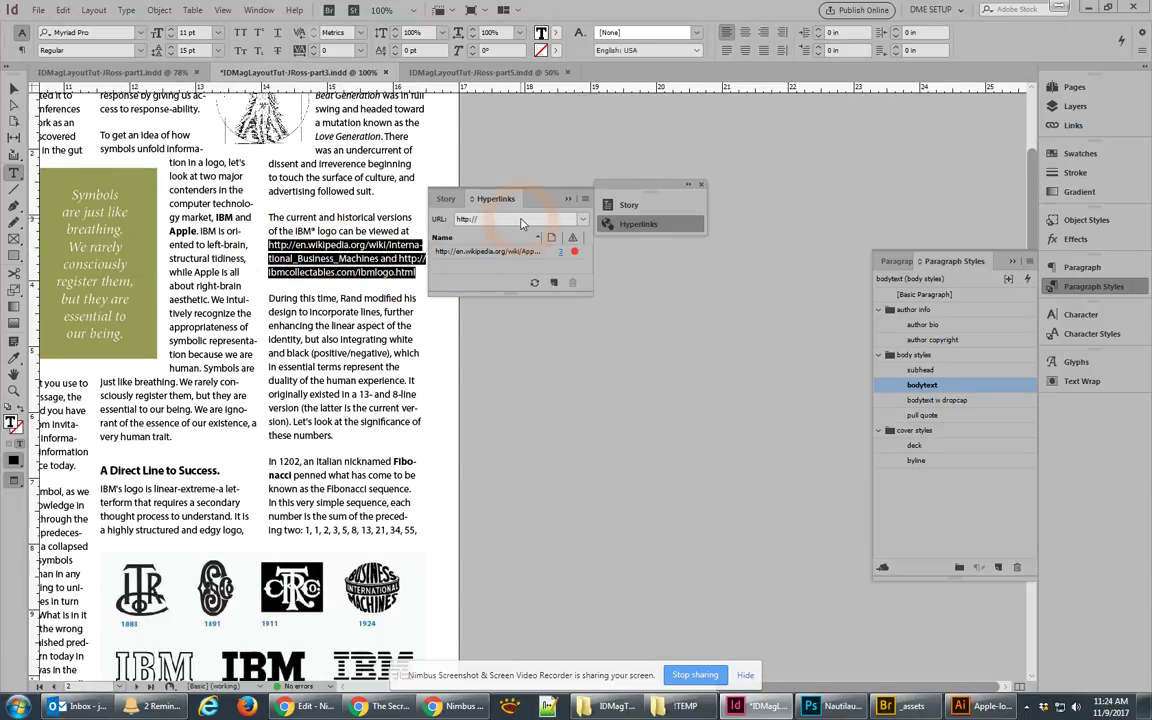
click(470, 218)
key(ctrl+v)
key(Return)
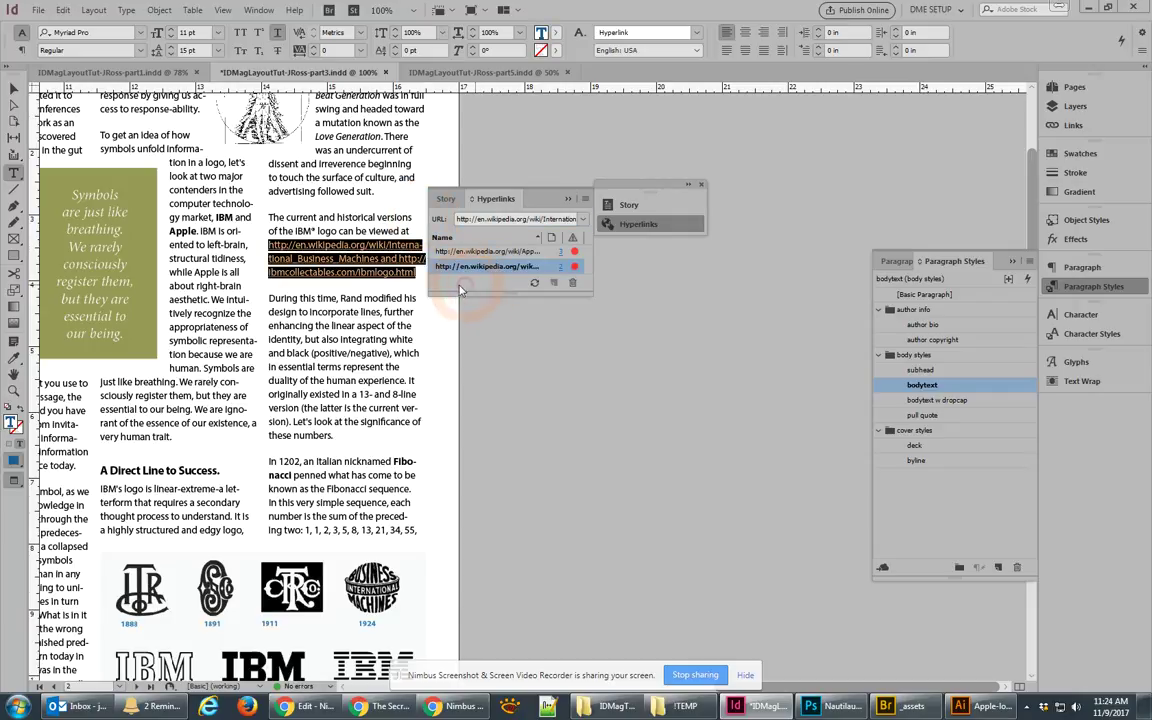
click(347, 272)
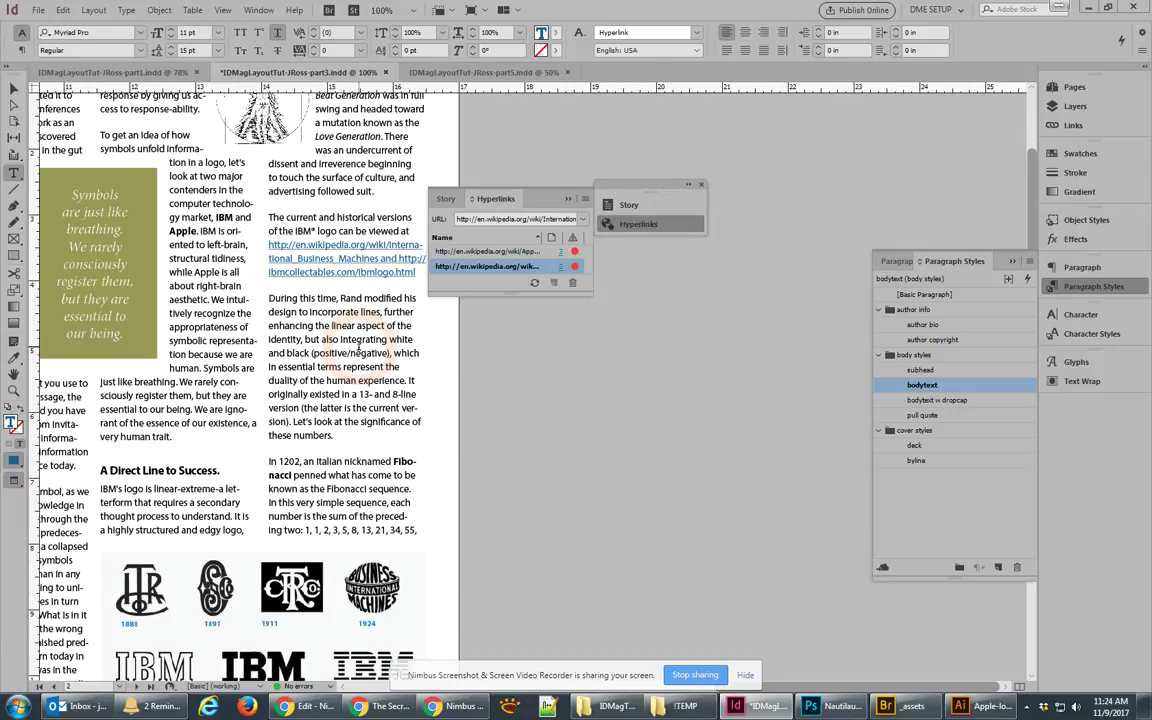
key(ctrl+z)
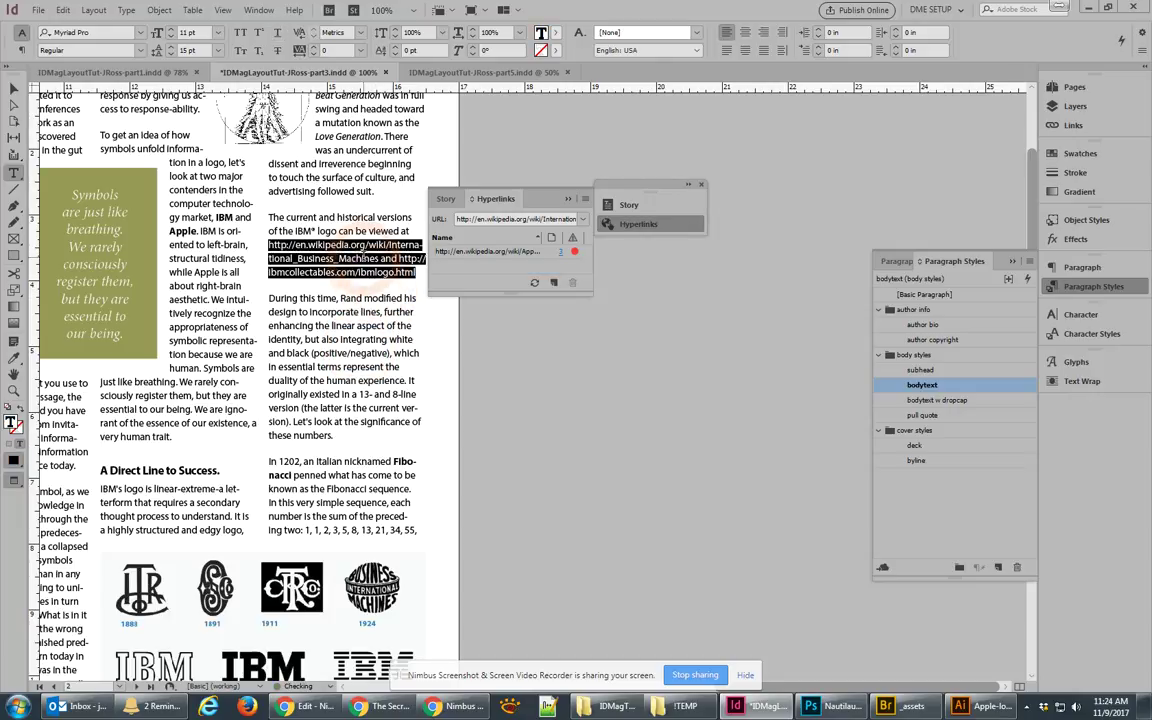
Make only the International_Business_Machines Wikipedia address in the IBM logo paragraph a hyperlink.
drag(380, 258, 268, 244)
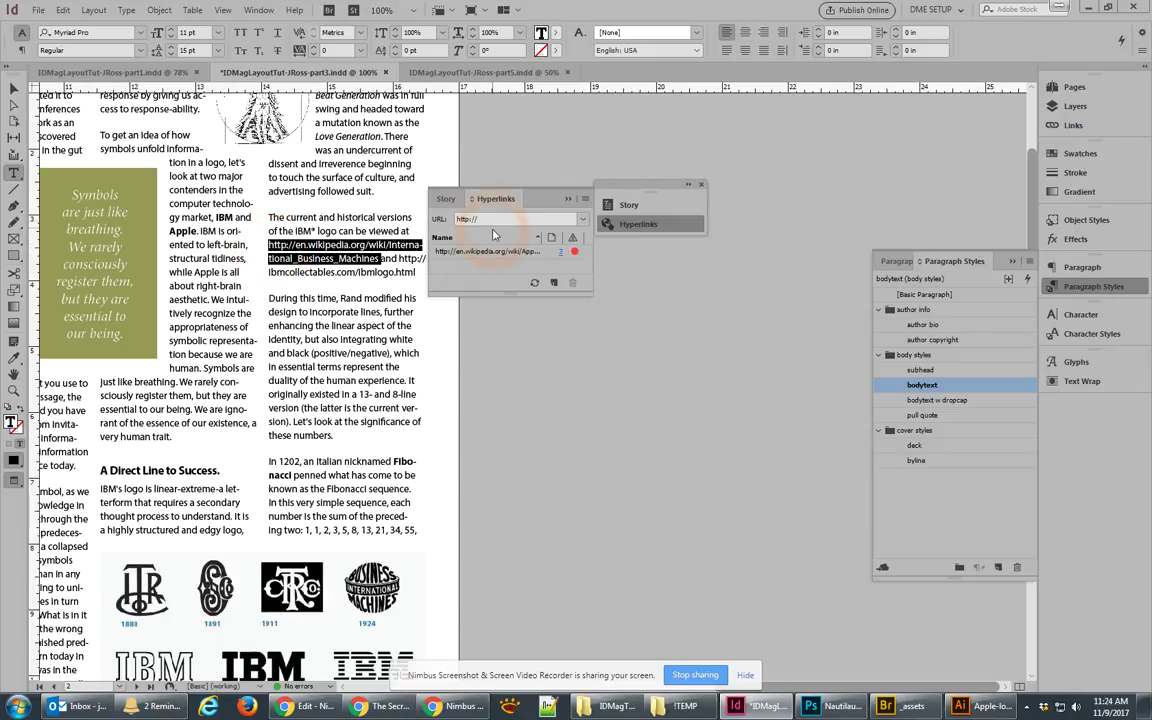
click(491, 219)
drag(492, 219, 417, 273)
text(http://en.wikipedia.org/wiki/International_Business_Machines)
key(Return)
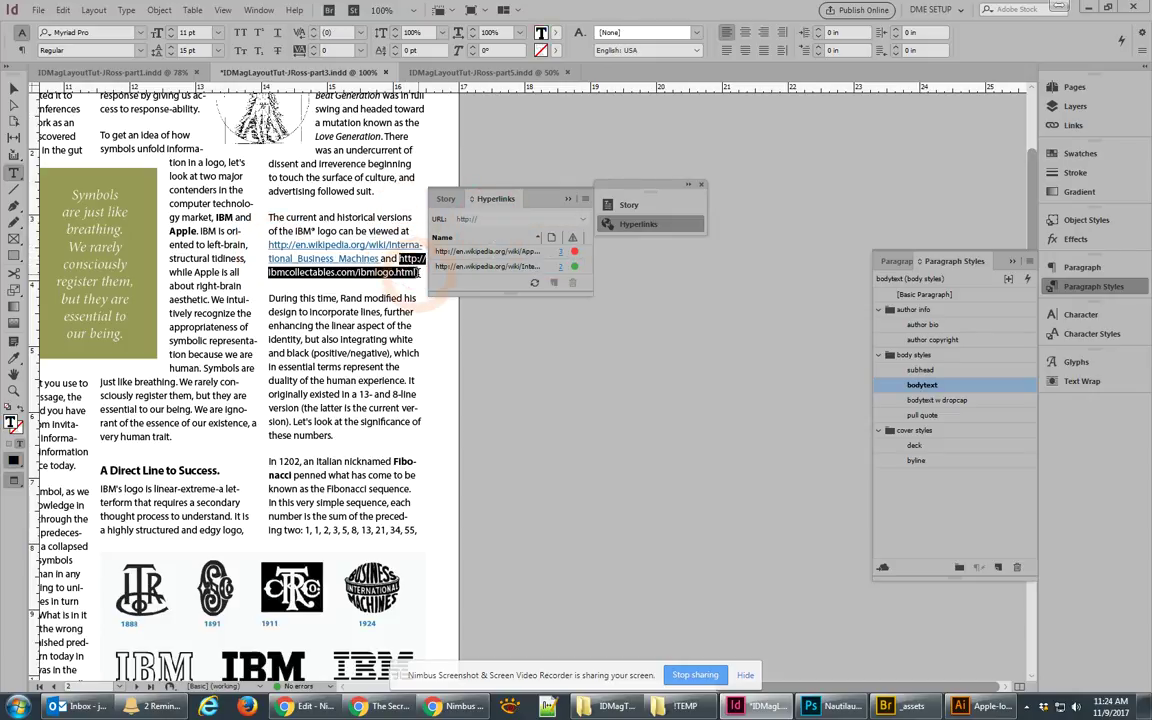
Make the ibmcollectables.com/ibmlogo.html address a separate hyperlink, close the Hyperlinks panel and deselect the text.
key(ctrl+c)
click(458, 219)
key(ctrl+v)
key(Return)
drag(483, 184, 906, 271)
click(888, 269)
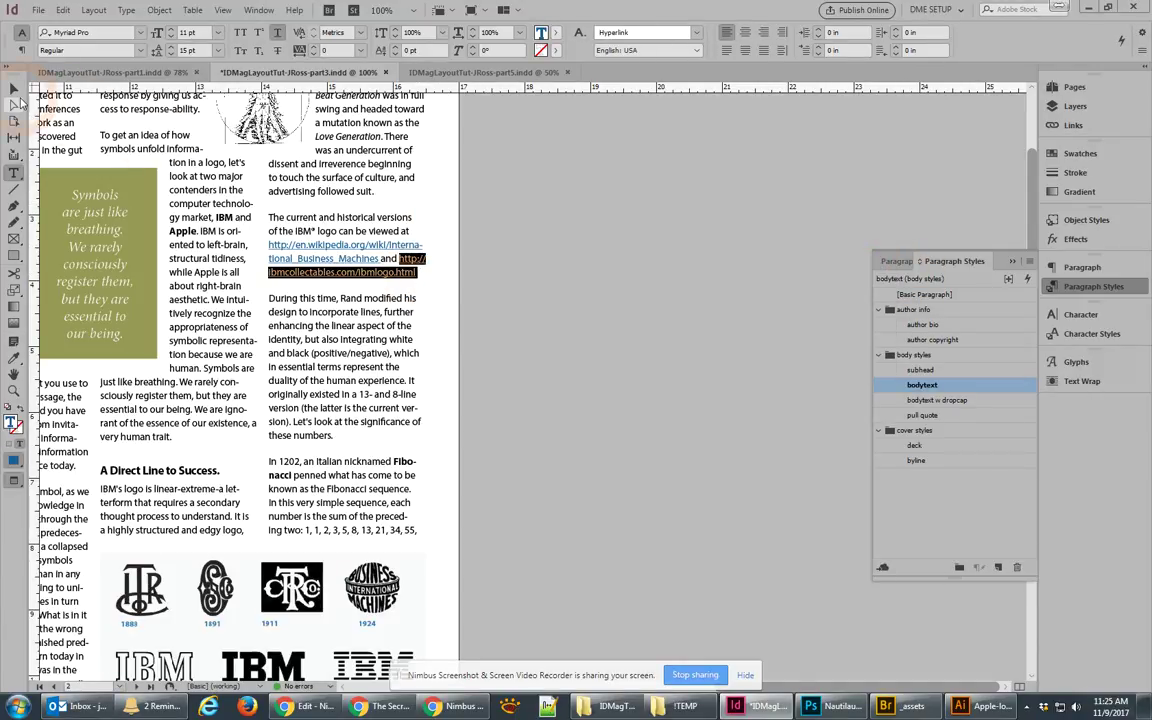
click(15, 91)
click(545, 188)
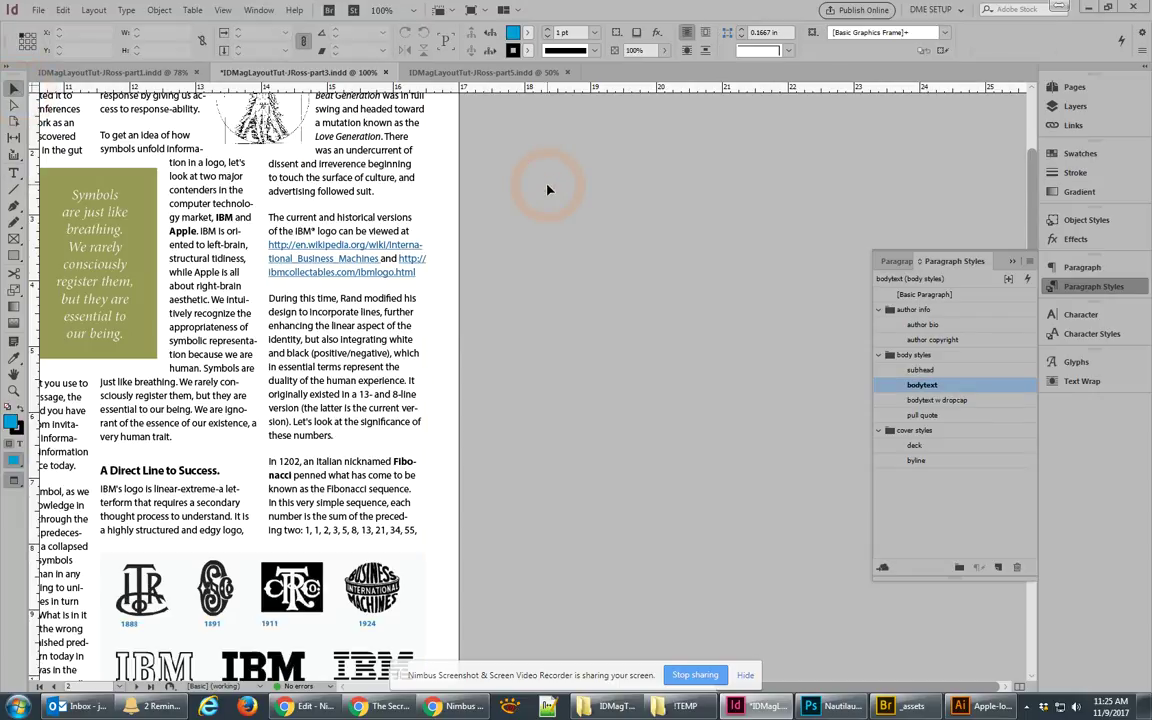
Review both article spreads with their linked web addresses and save the document.
key(ctrl+minus)
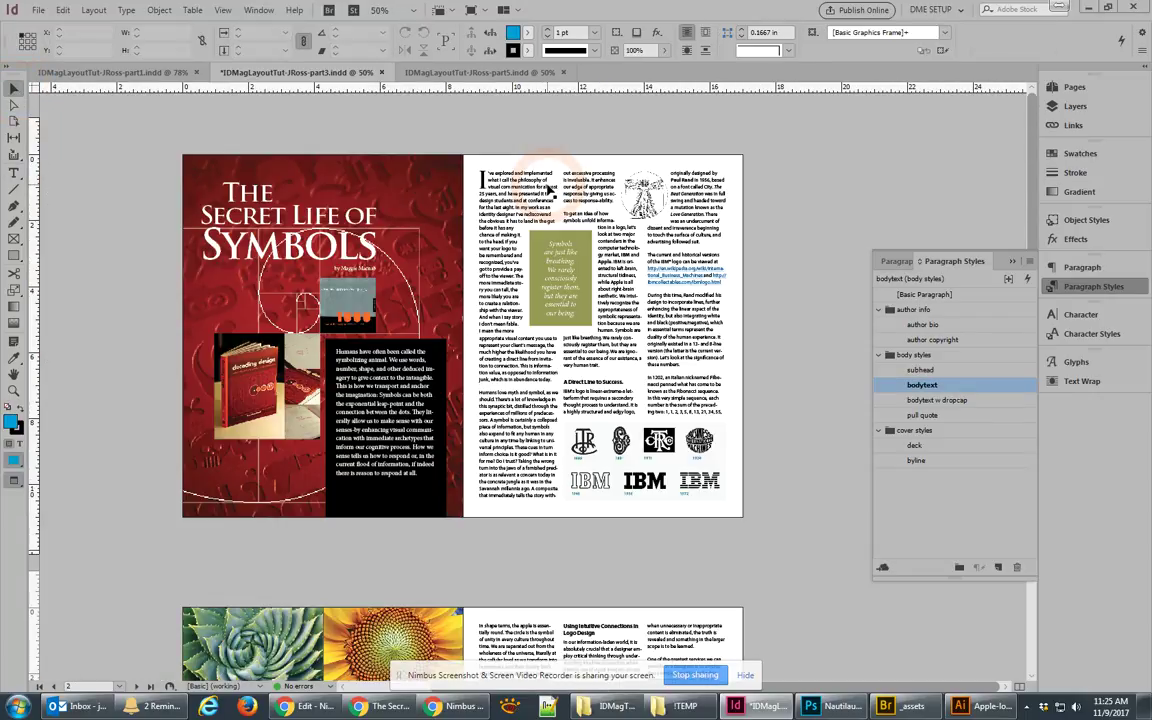
click(790, 298)
click(729, 260)
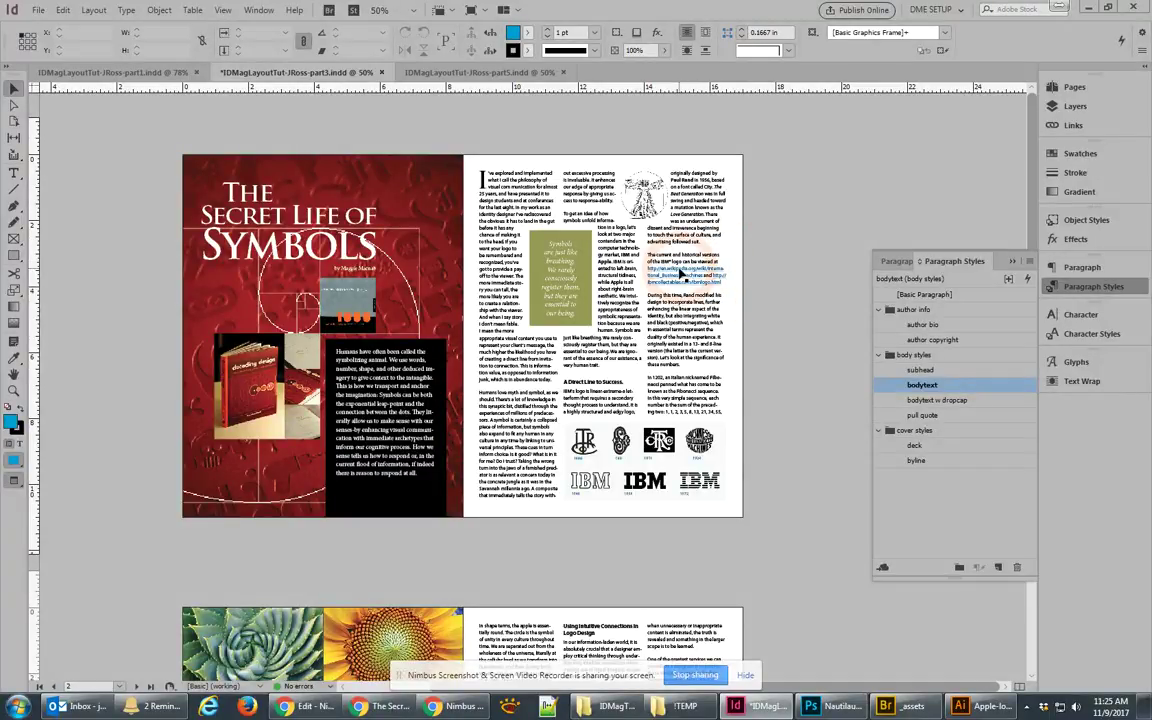
scroll(681, 272, down, 5)
scroll(681, 268, down, 3)
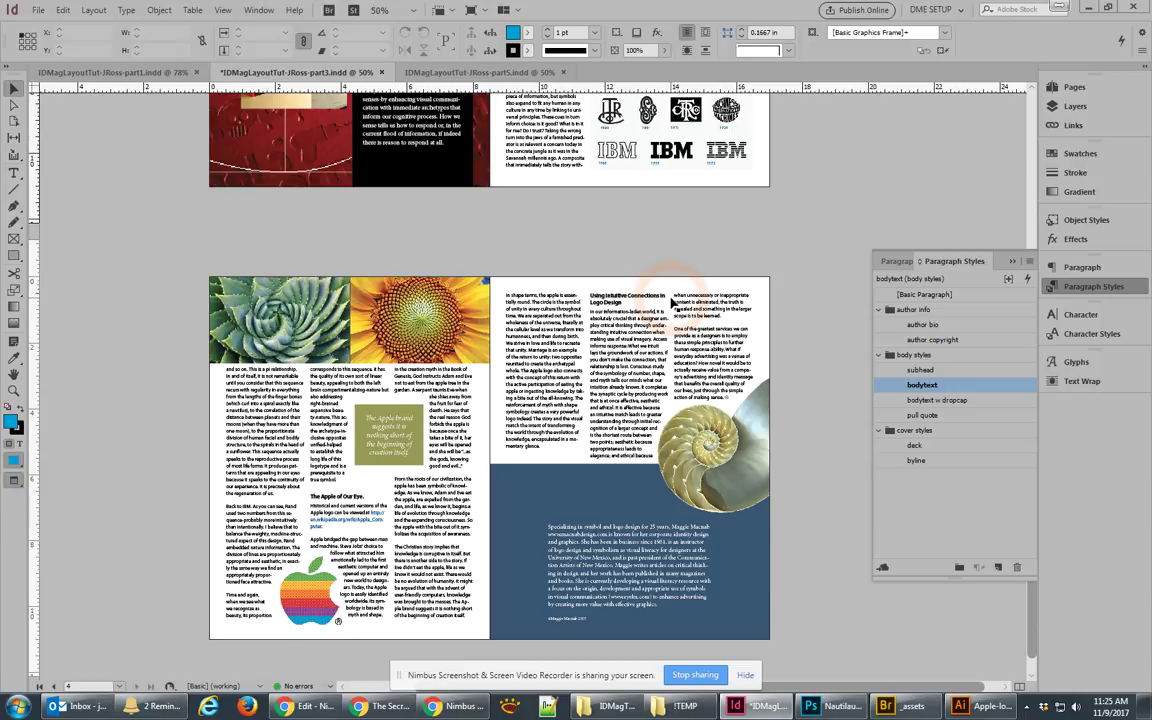
click(147, 100)
click(40, 11)
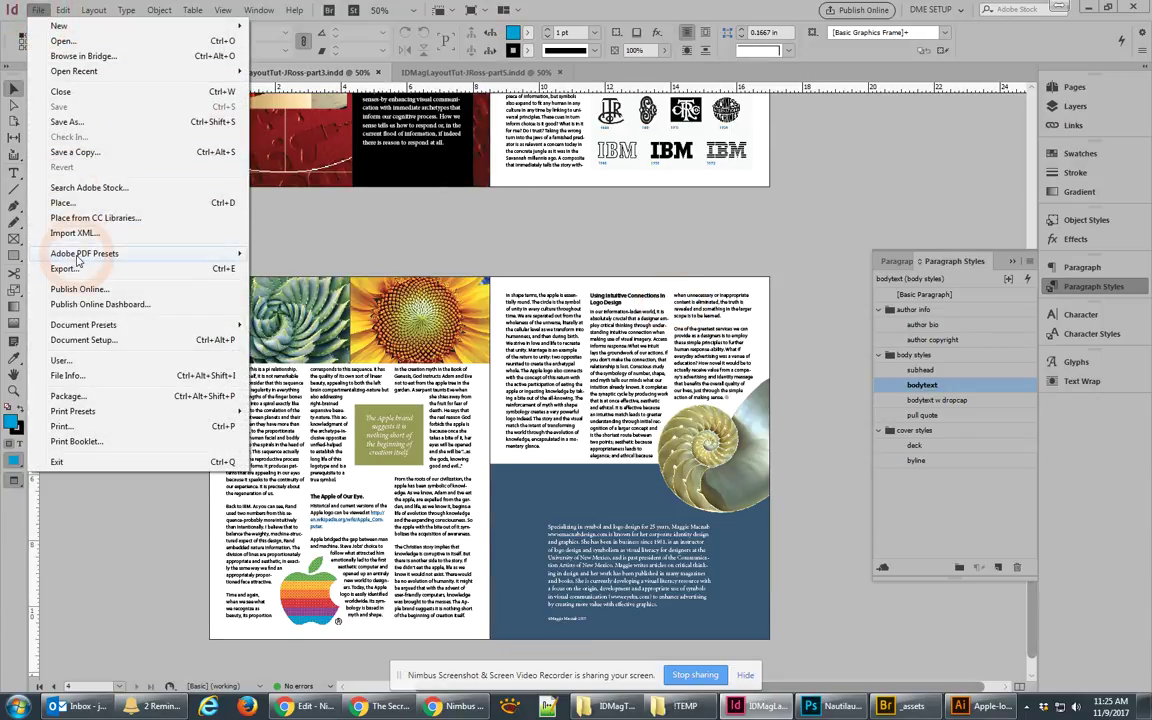
mouse_move(77, 258)
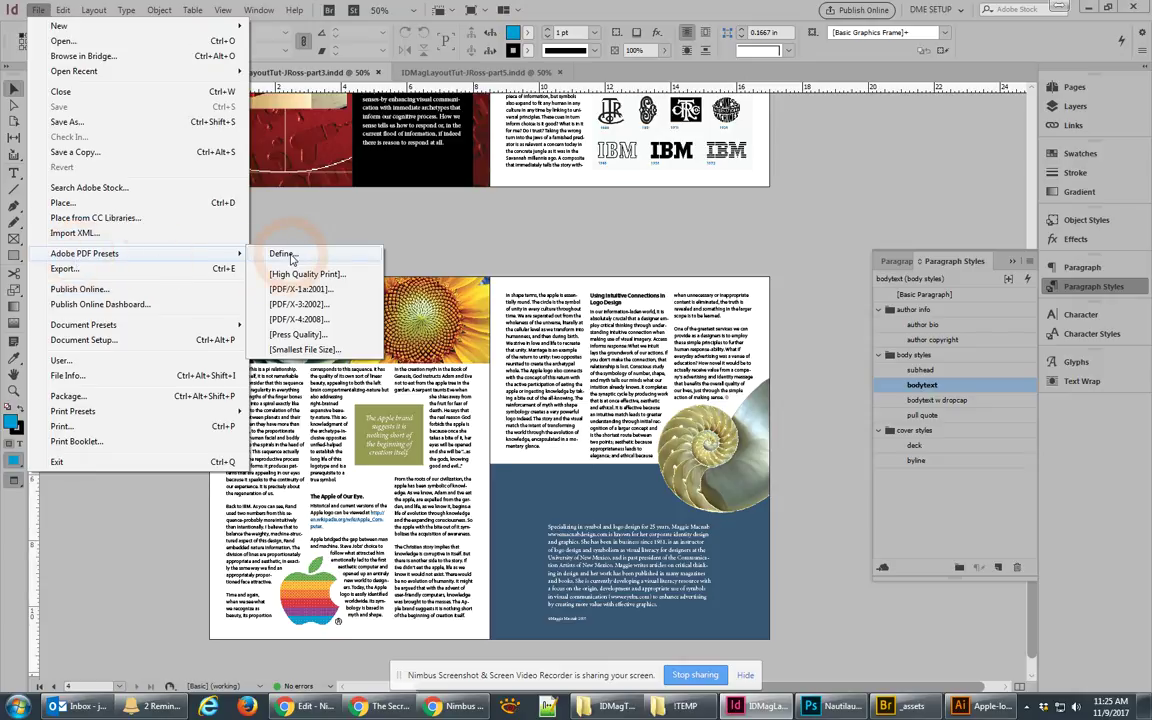
click(440, 233)
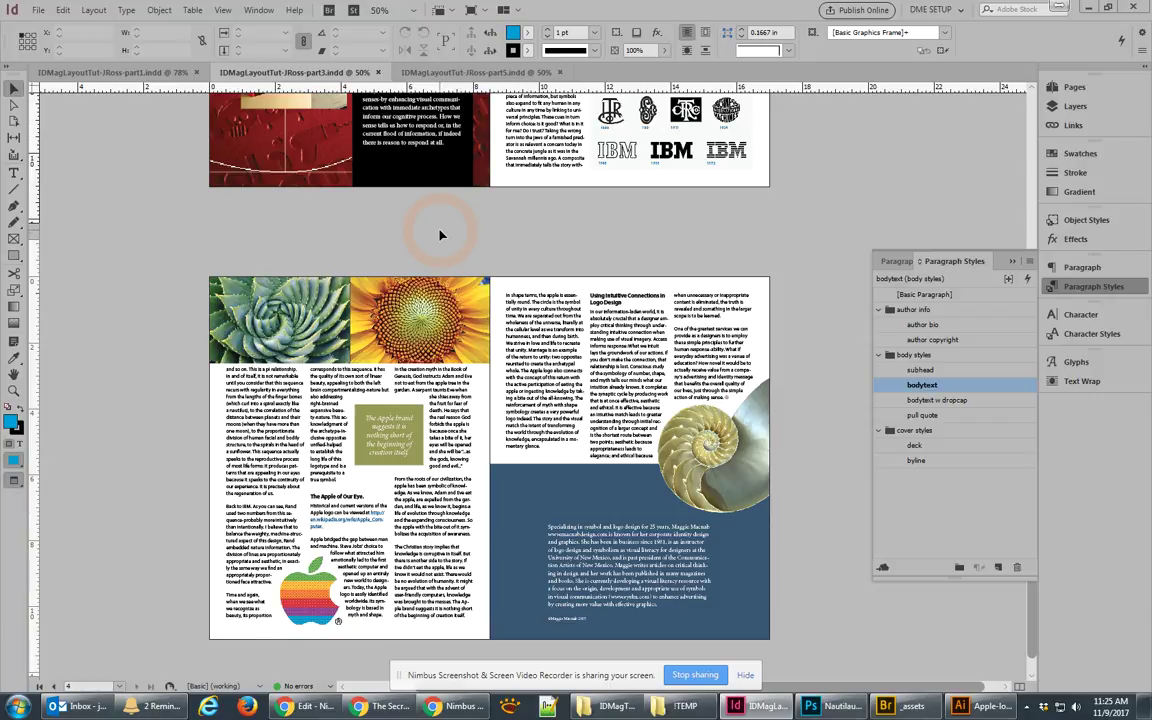